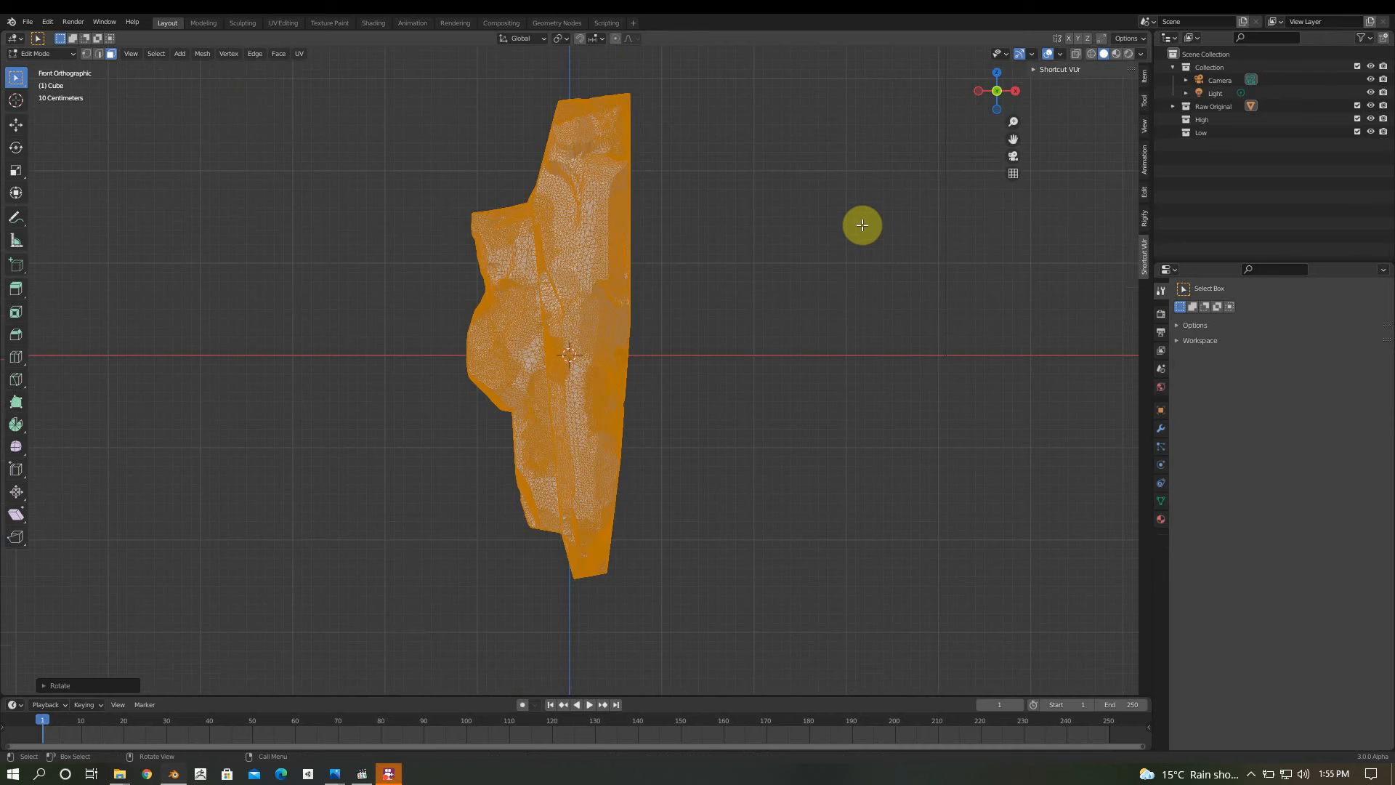
Move the whole rock mesh down along the Z axis to centre it vertically on the origin, and return to Object Mode
{"action": "key", "text": "g"}
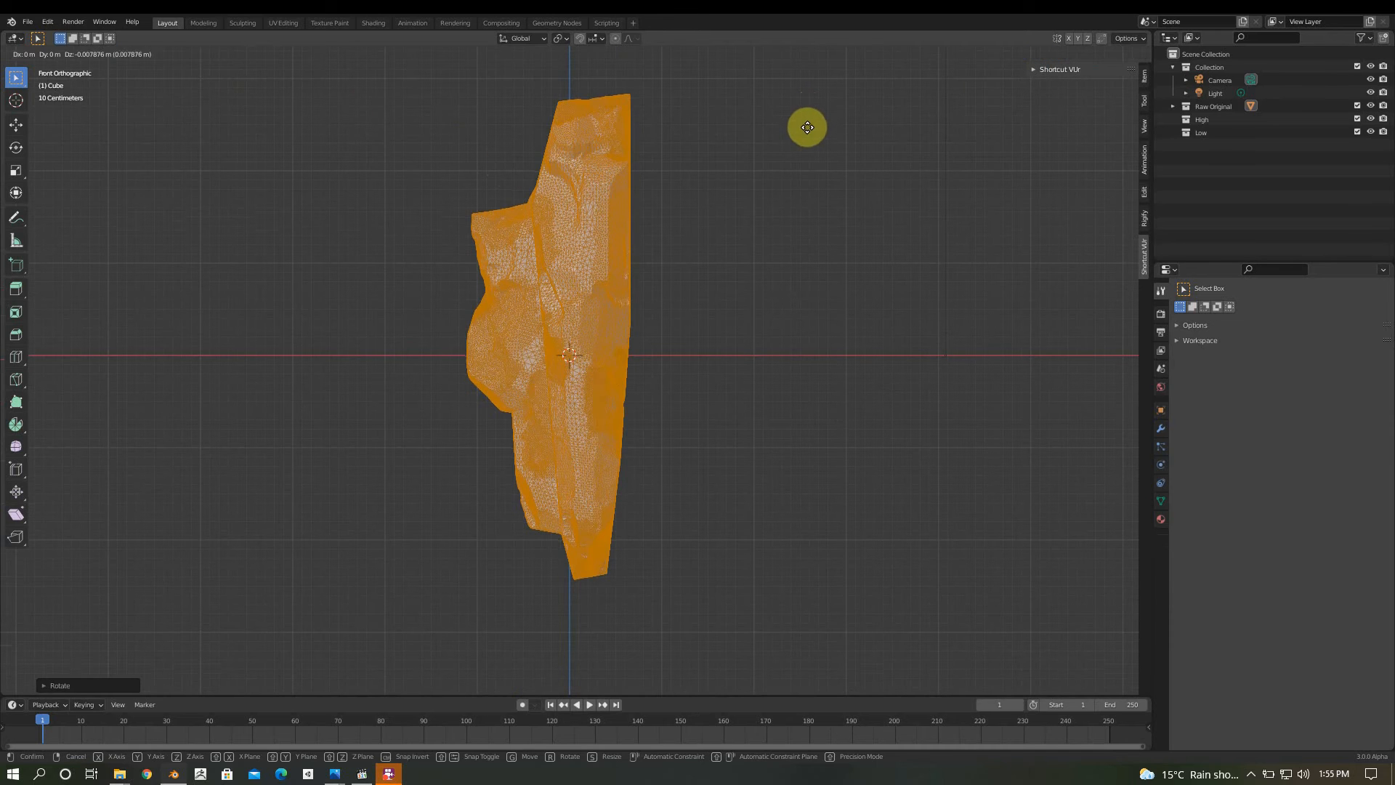
{"action": "left_click", "coordinate": [810, 152]}
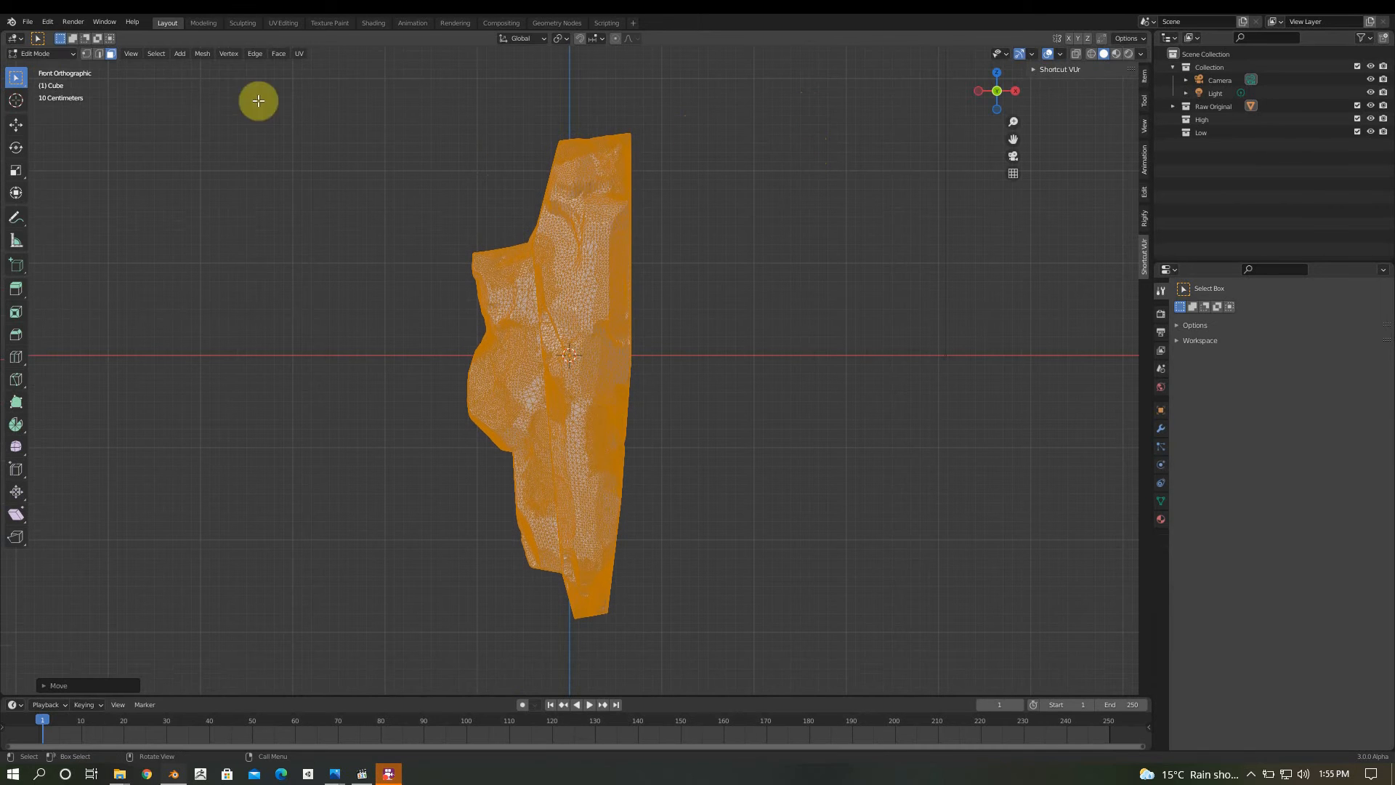
{"action": "left_click", "coordinate": [43, 53]}
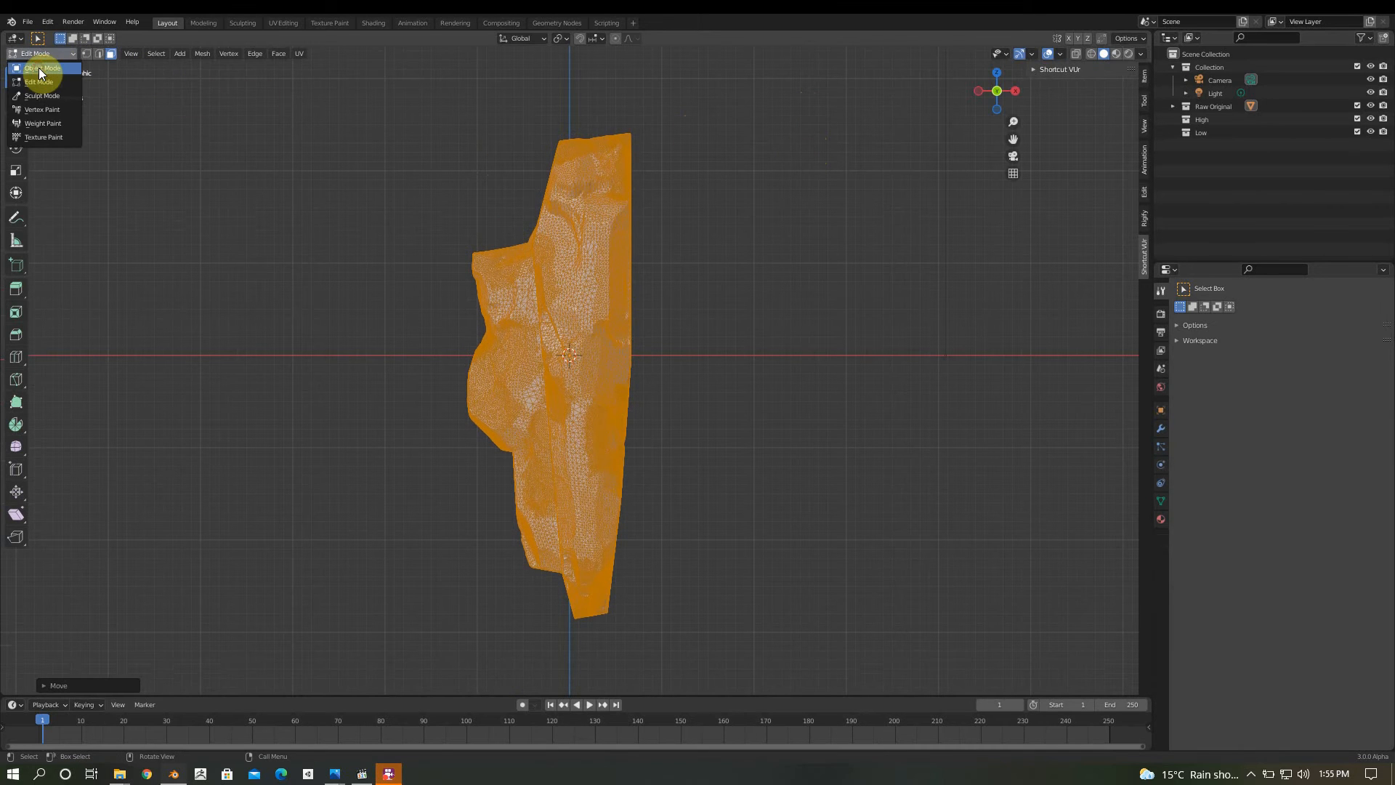
{"action": "left_click", "coordinate": [40, 71]}
{"action": "middle_click_drag", "start_coordinate": [389, 174], "coordinate": [465, 204]}
{"action": "left_click", "coordinate": [29, 22]}
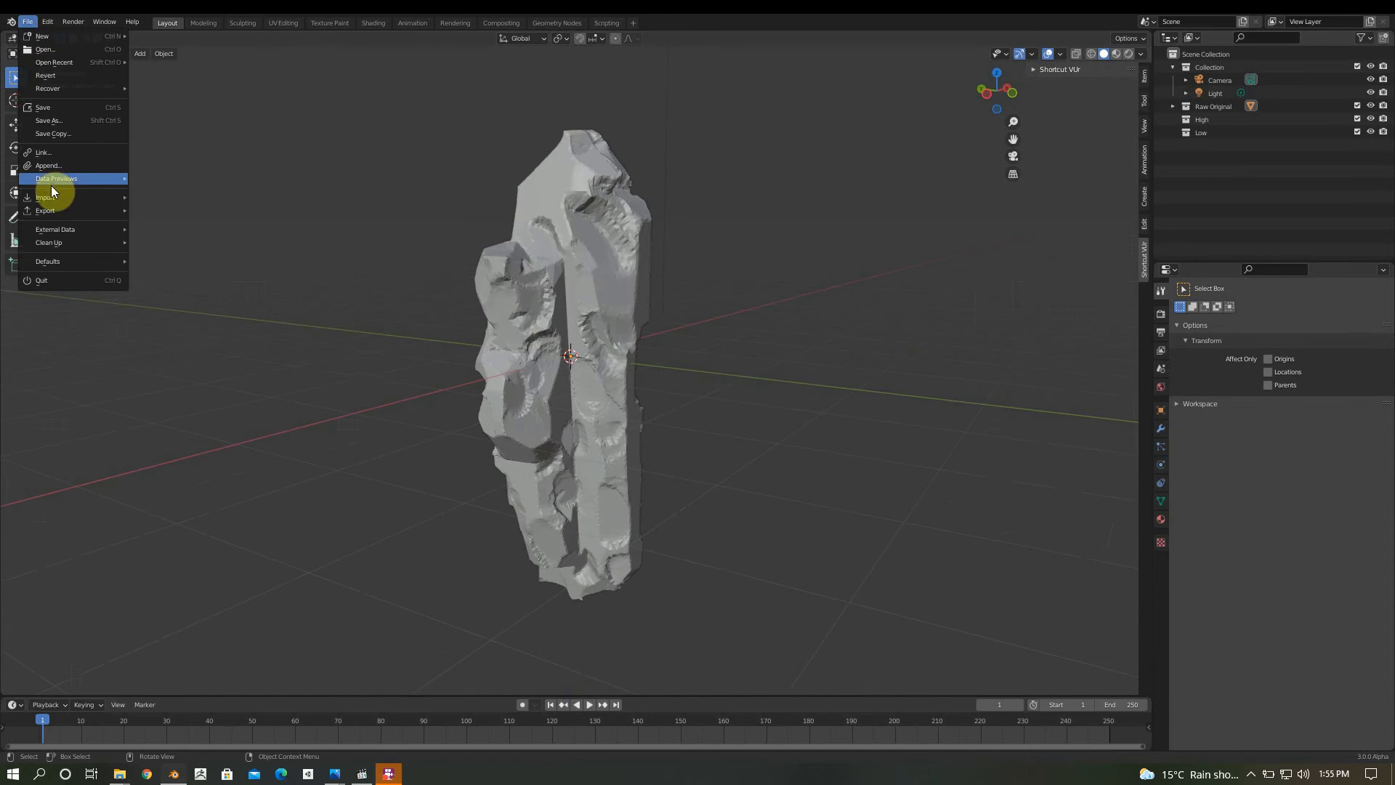
{"action": "mouse_move", "coordinate": [42, 210]}
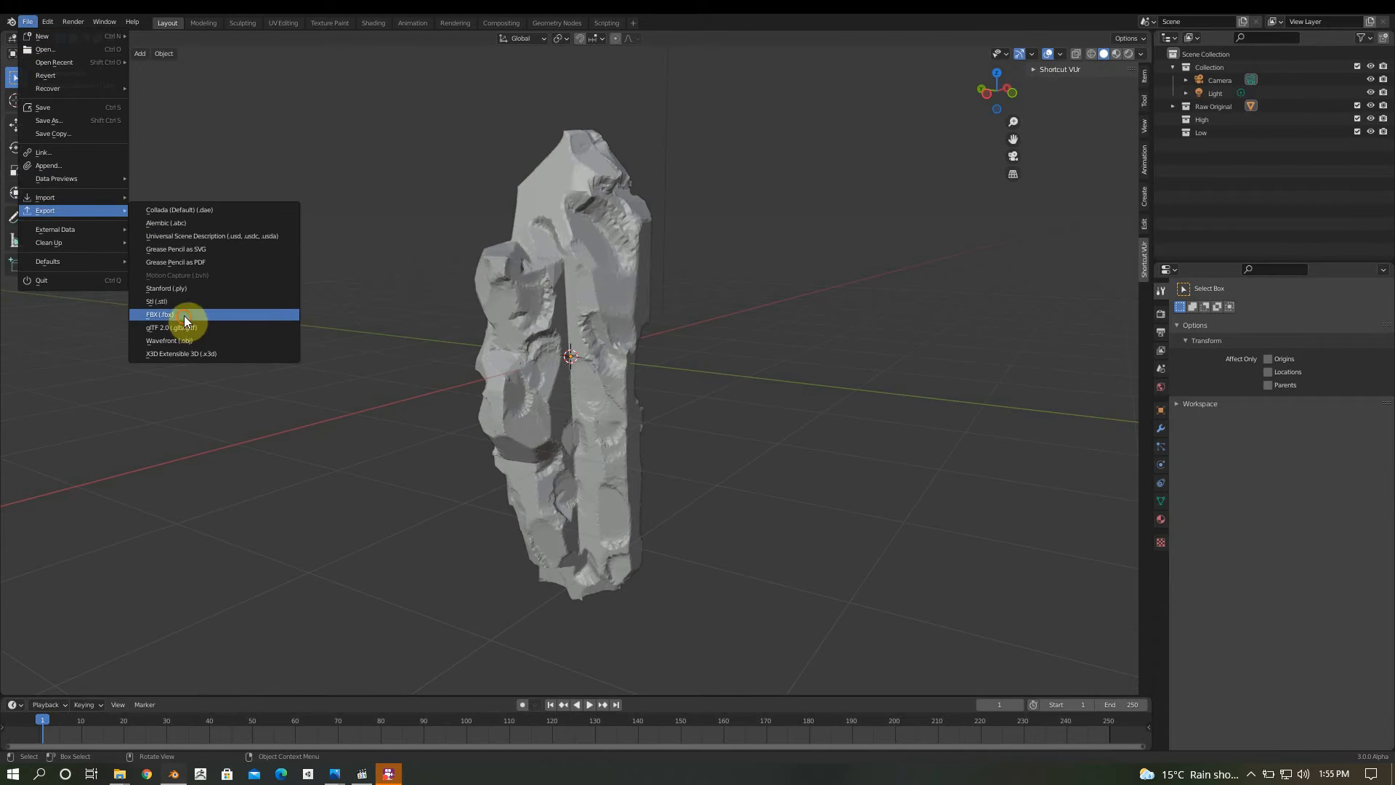
{"action": "left_click", "coordinate": [184, 315]}
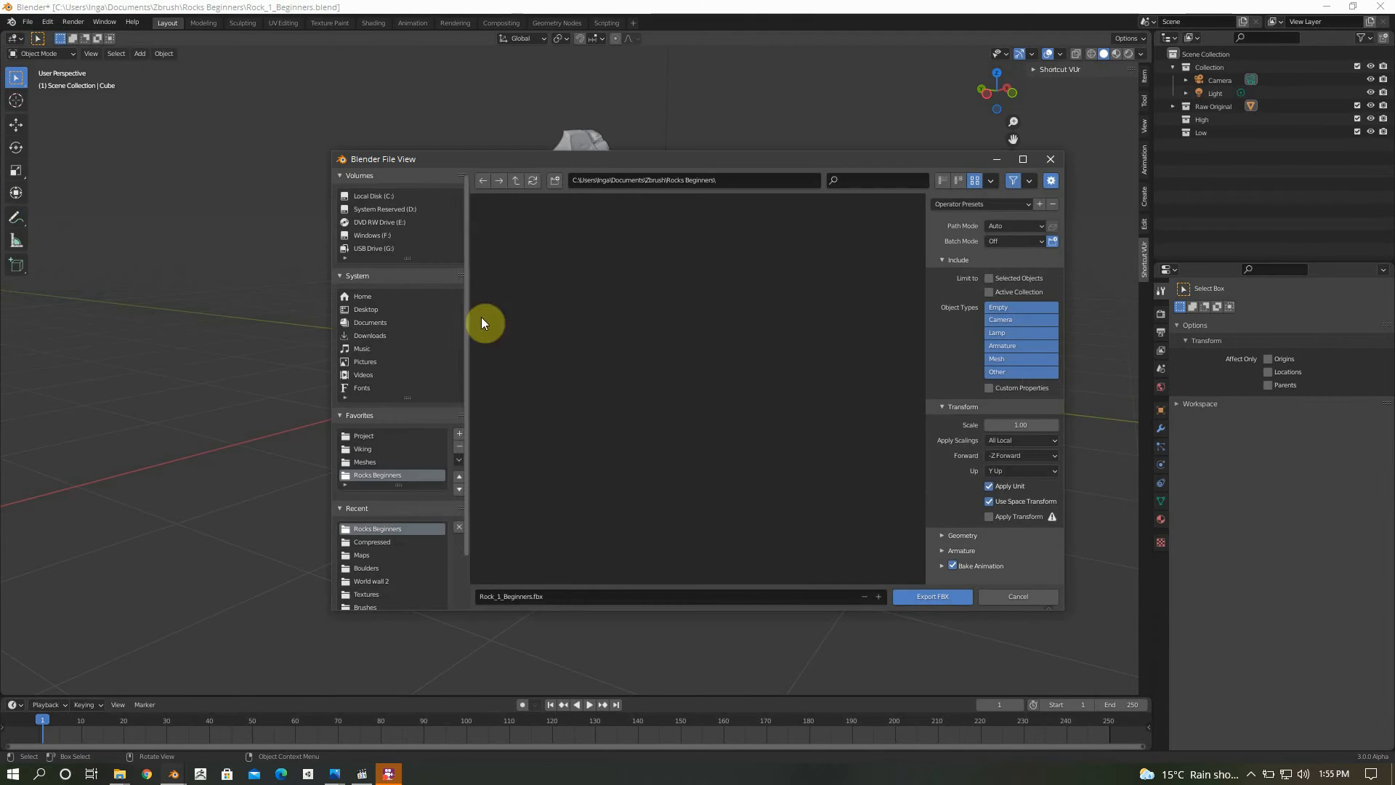
{"action": "left_click", "coordinate": [1018, 358]}
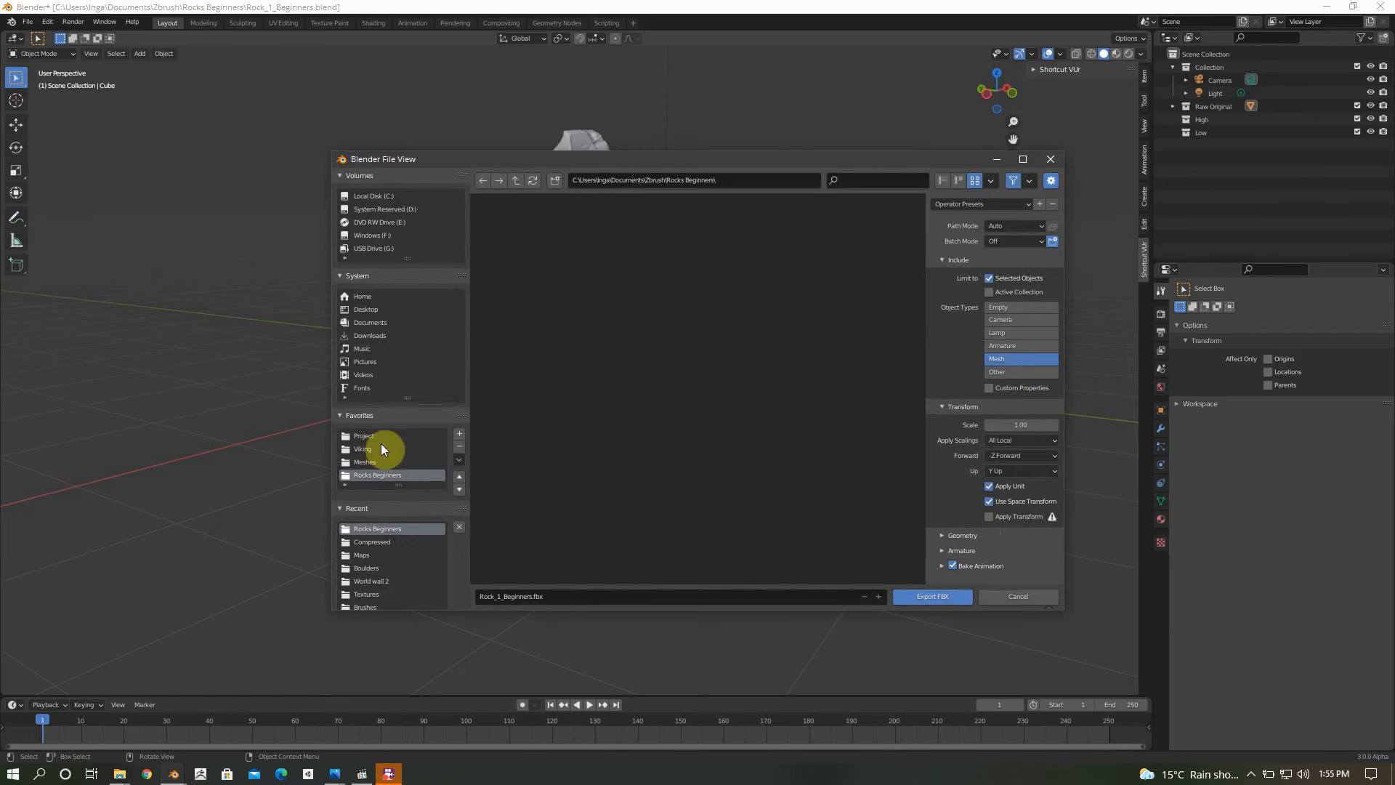
{"action": "left_click", "coordinate": [363, 321]}
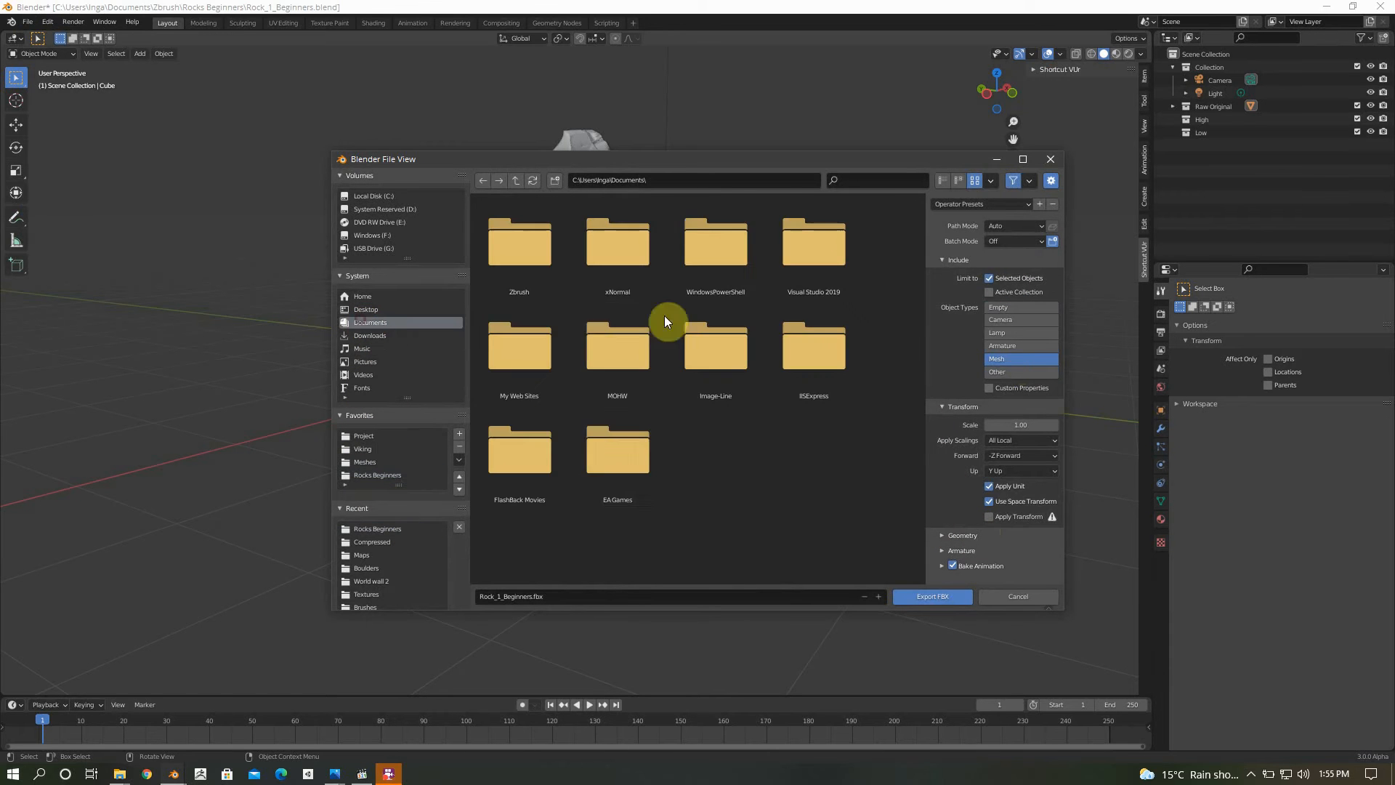
{"action": "double_click", "coordinate": [541, 260]}
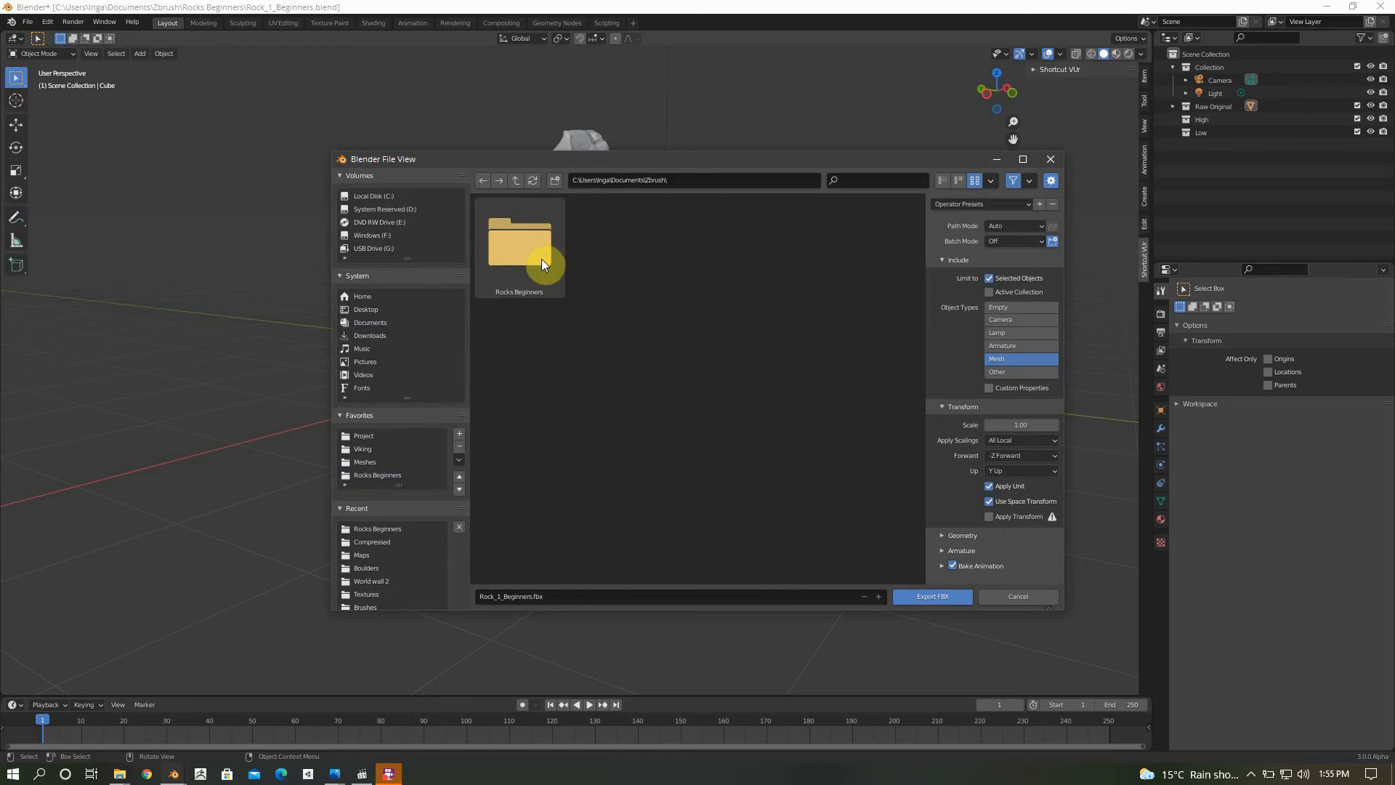
{"action": "double_click", "coordinate": [542, 259]}
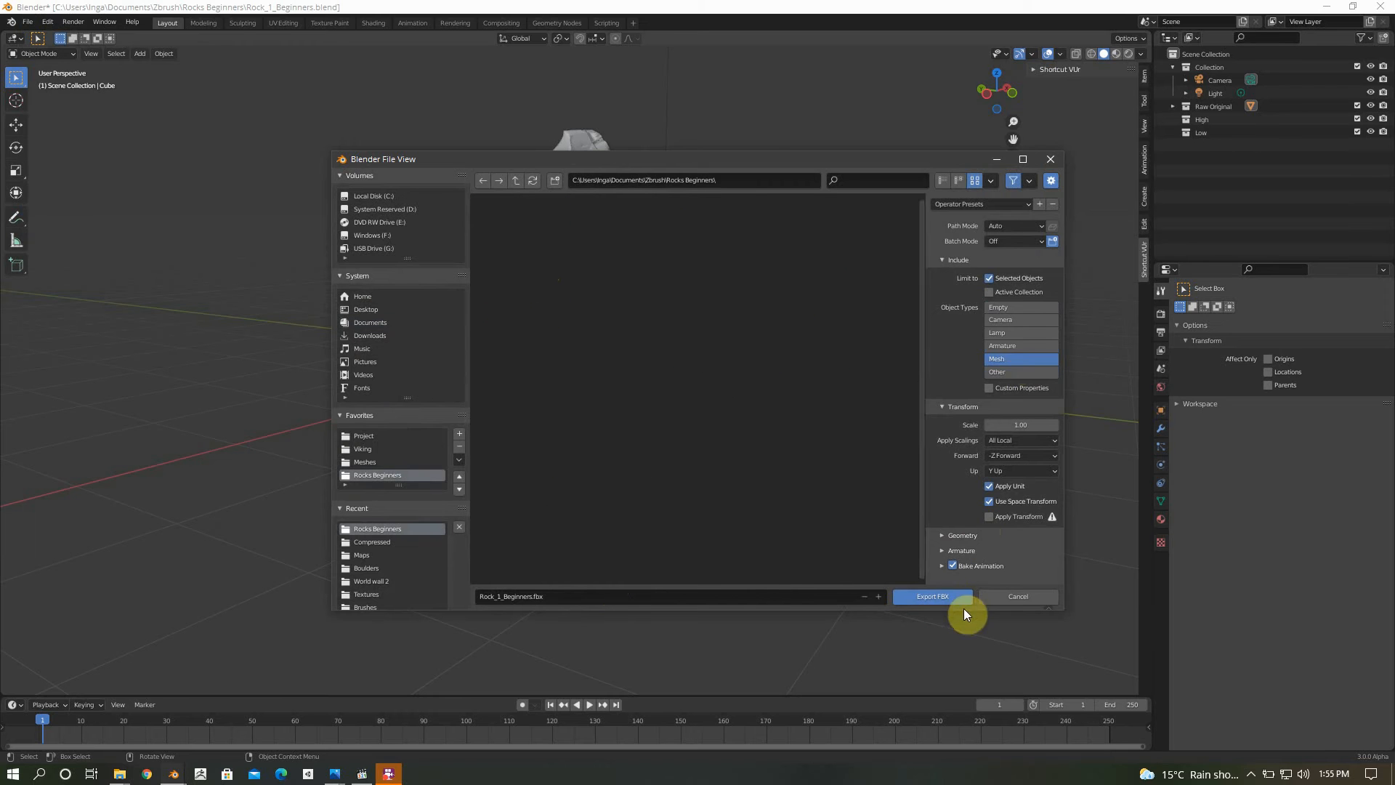
{"action": "left_click", "coordinate": [1026, 600]}
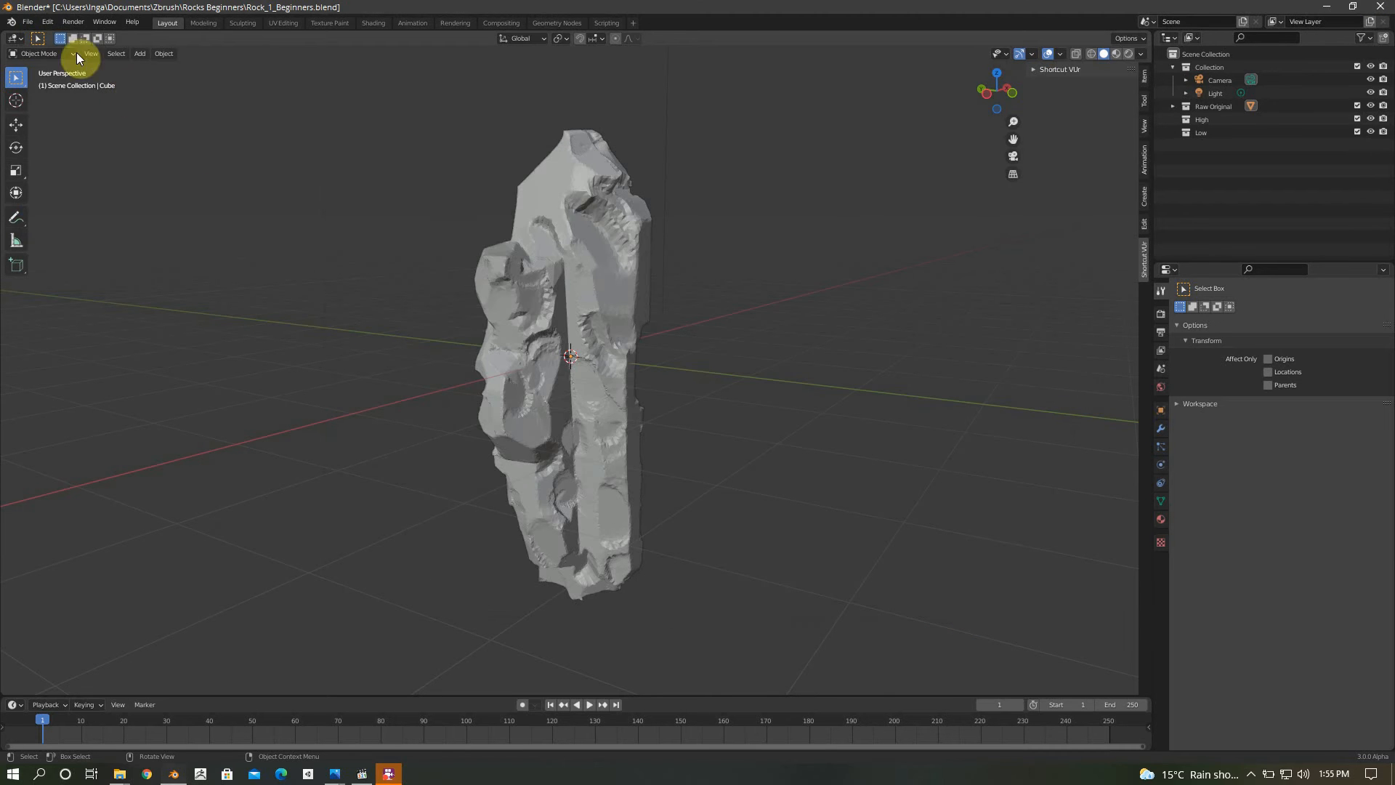
Export as Wavefront OBJ with Selection Only enabled to Documents\Zbrush\Rocks Beginners, overwriting Rock_1_Beginners.obj
{"action": "left_click", "coordinate": [27, 21]}
{"action": "mouse_move", "coordinate": [69, 214]}
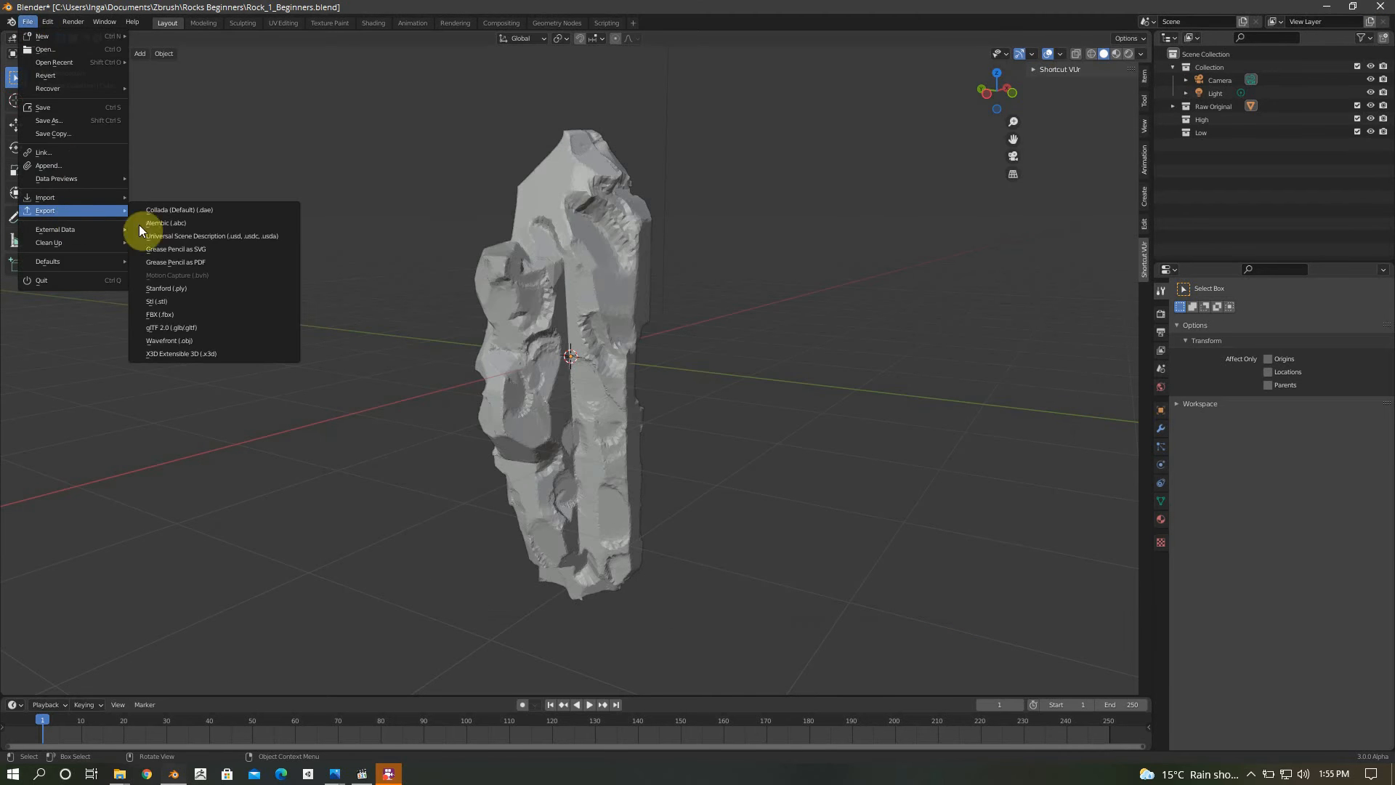
{"action": "left_click", "coordinate": [205, 335]}
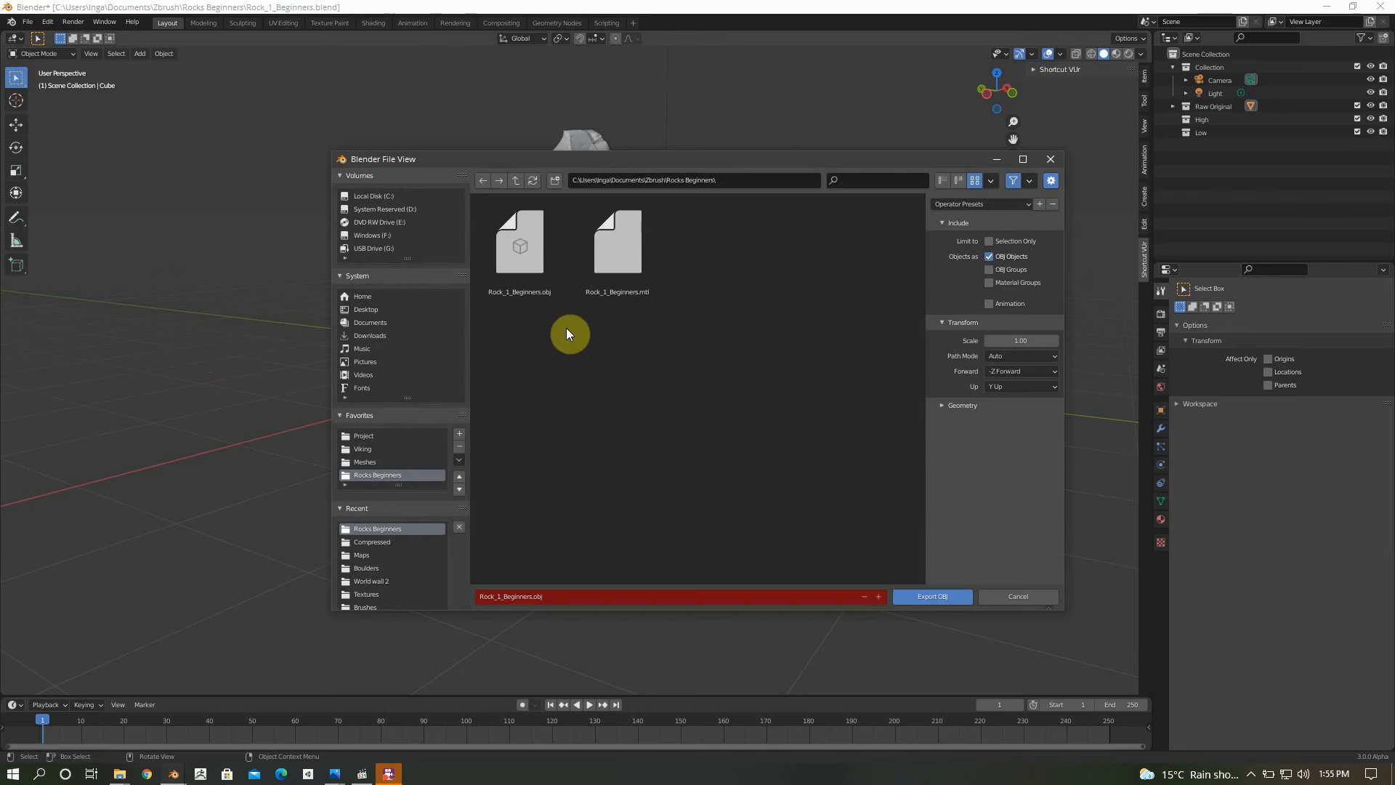
{"action": "left_click", "coordinate": [1005, 241]}
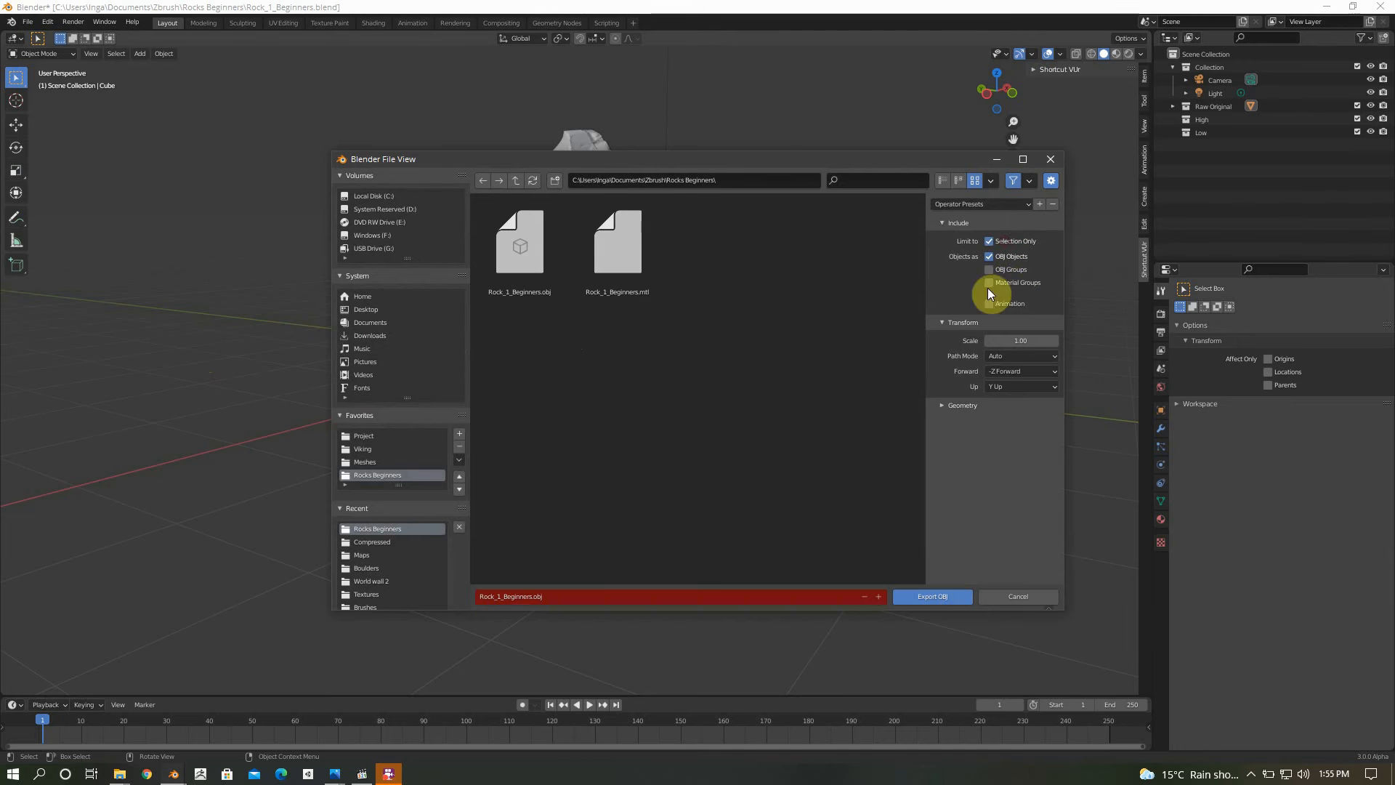
{"action": "left_click", "coordinate": [963, 404]}
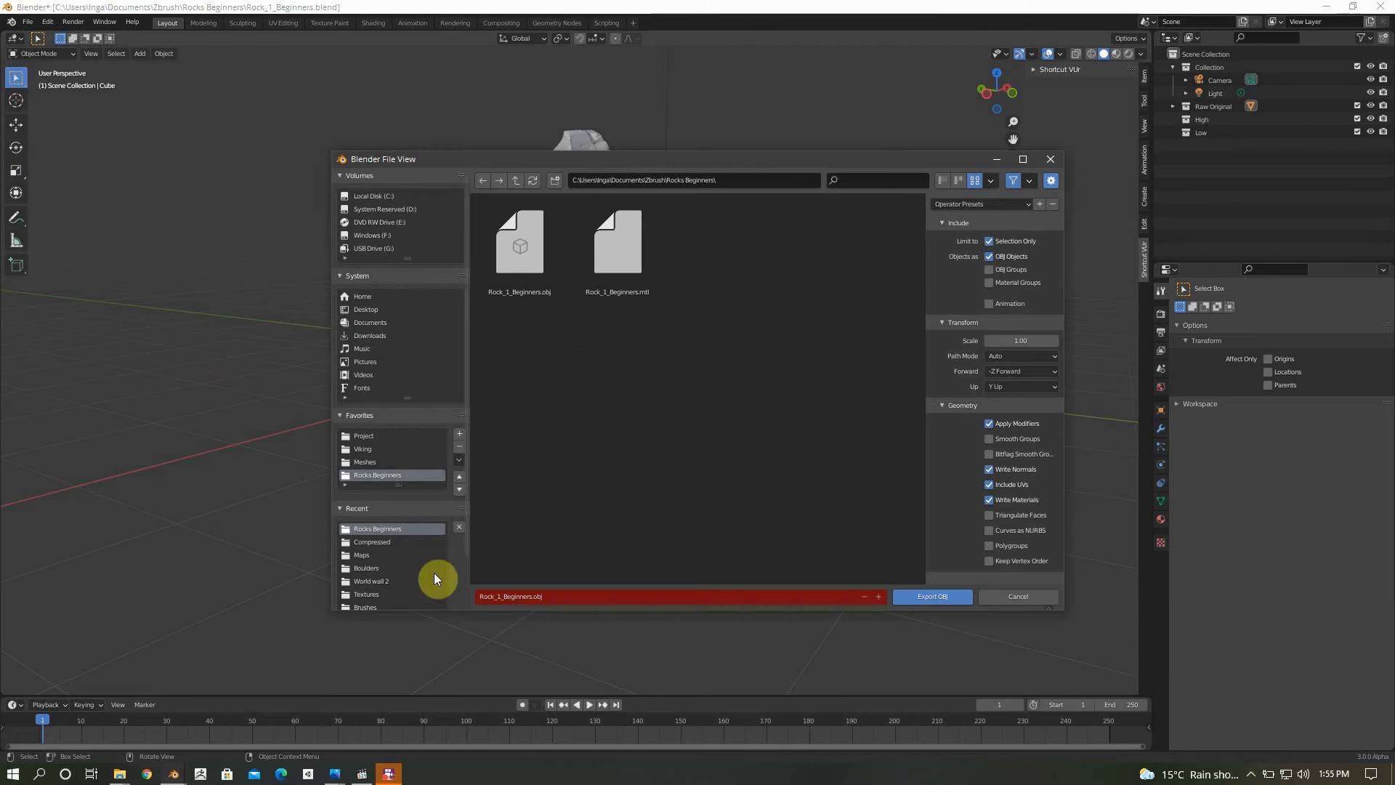
{"action": "left_click", "coordinate": [363, 321]}
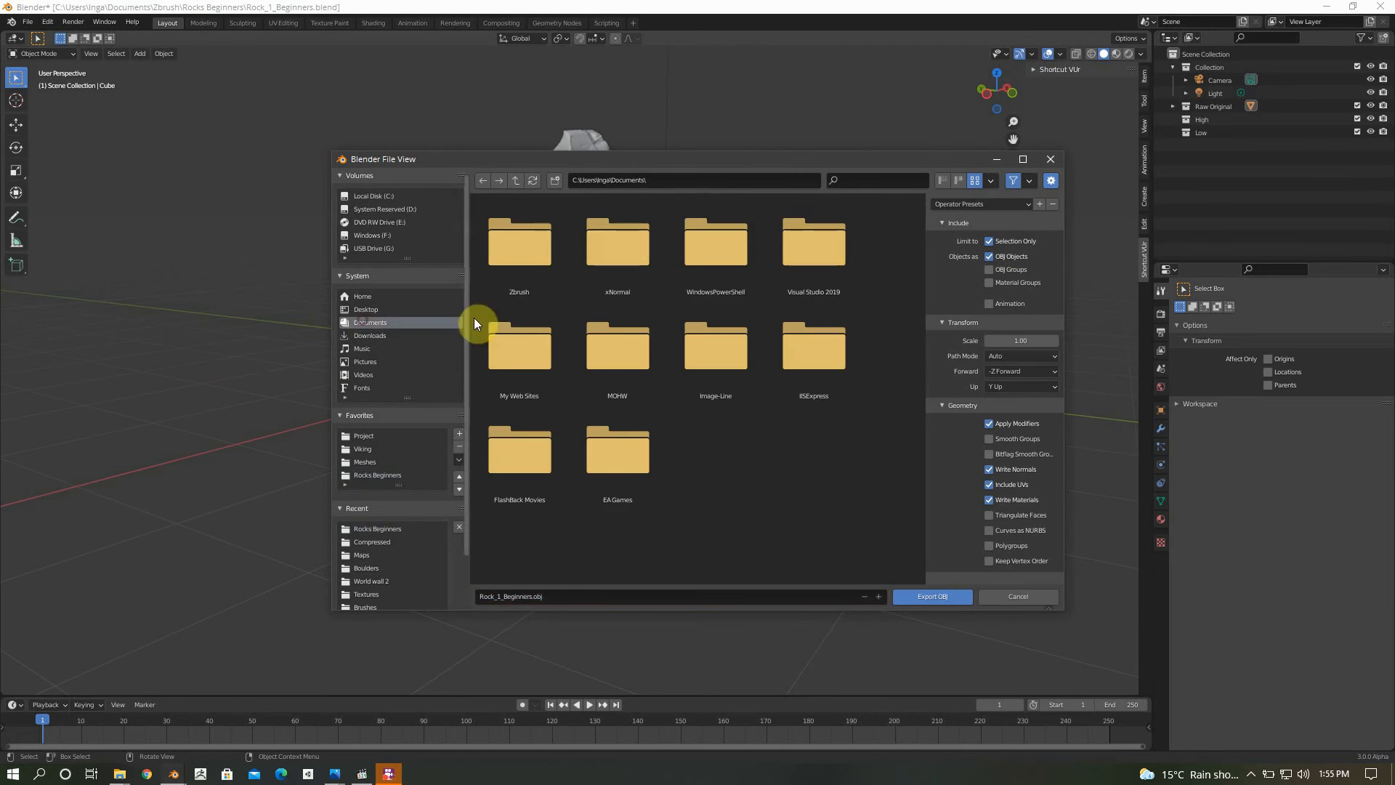
{"action": "double_click", "coordinate": [513, 277]}
{"action": "double_click", "coordinate": [512, 277]}
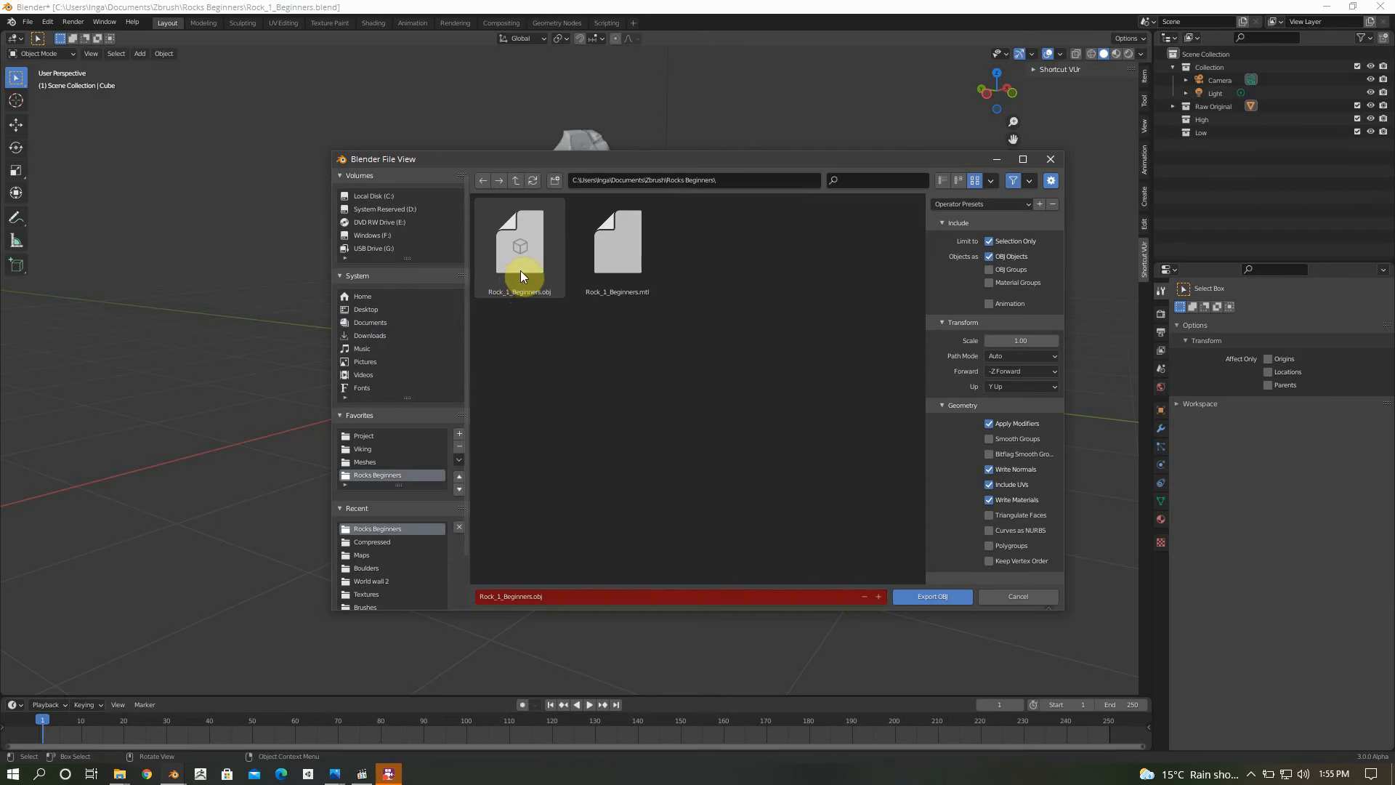
{"action": "left_click", "coordinate": [520, 270]}
{"action": "double_click", "coordinate": [521, 272]}
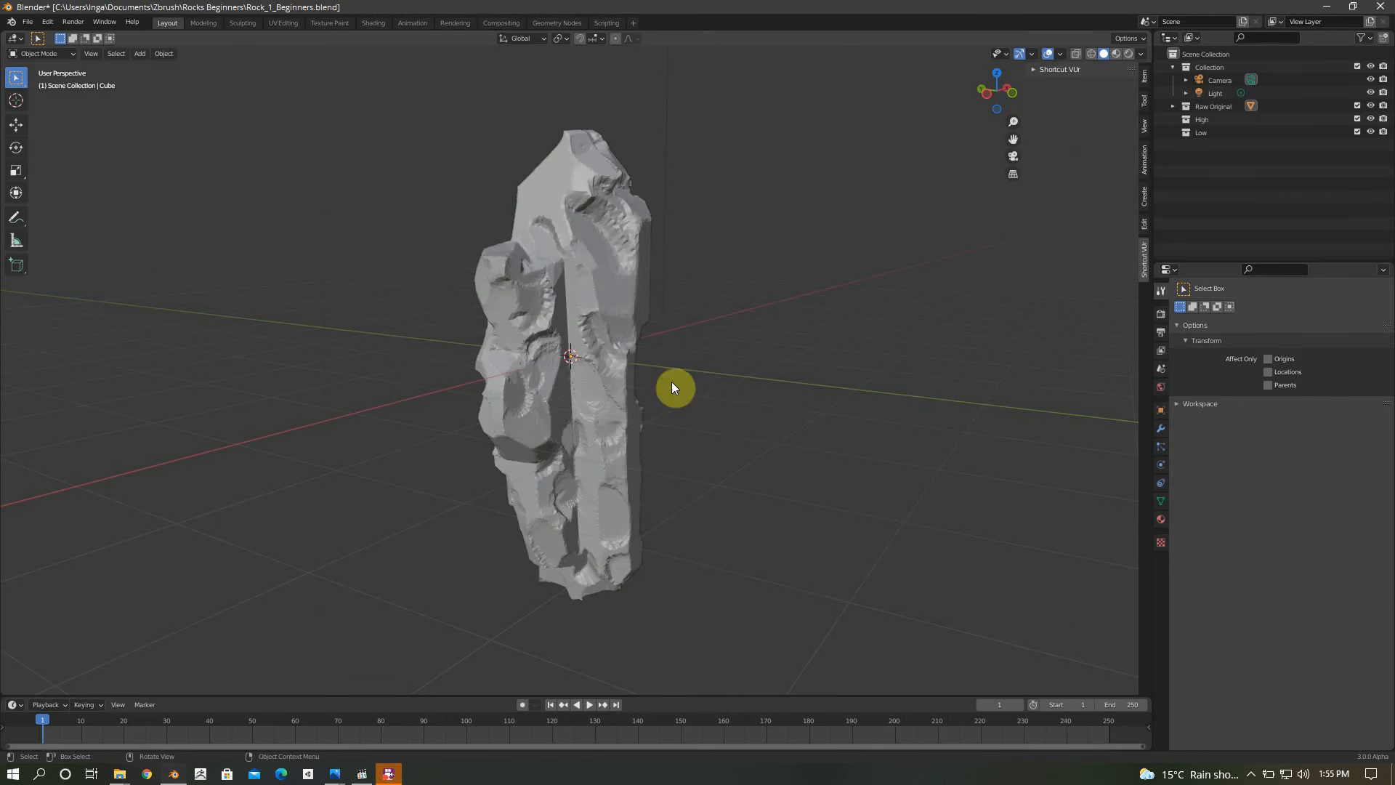
Select the rock object and export it as Wavefront OBJ over Rock_1_Beginners.obj in the Rocks Beginners folder
{"action": "left_click", "coordinate": [600, 316]}
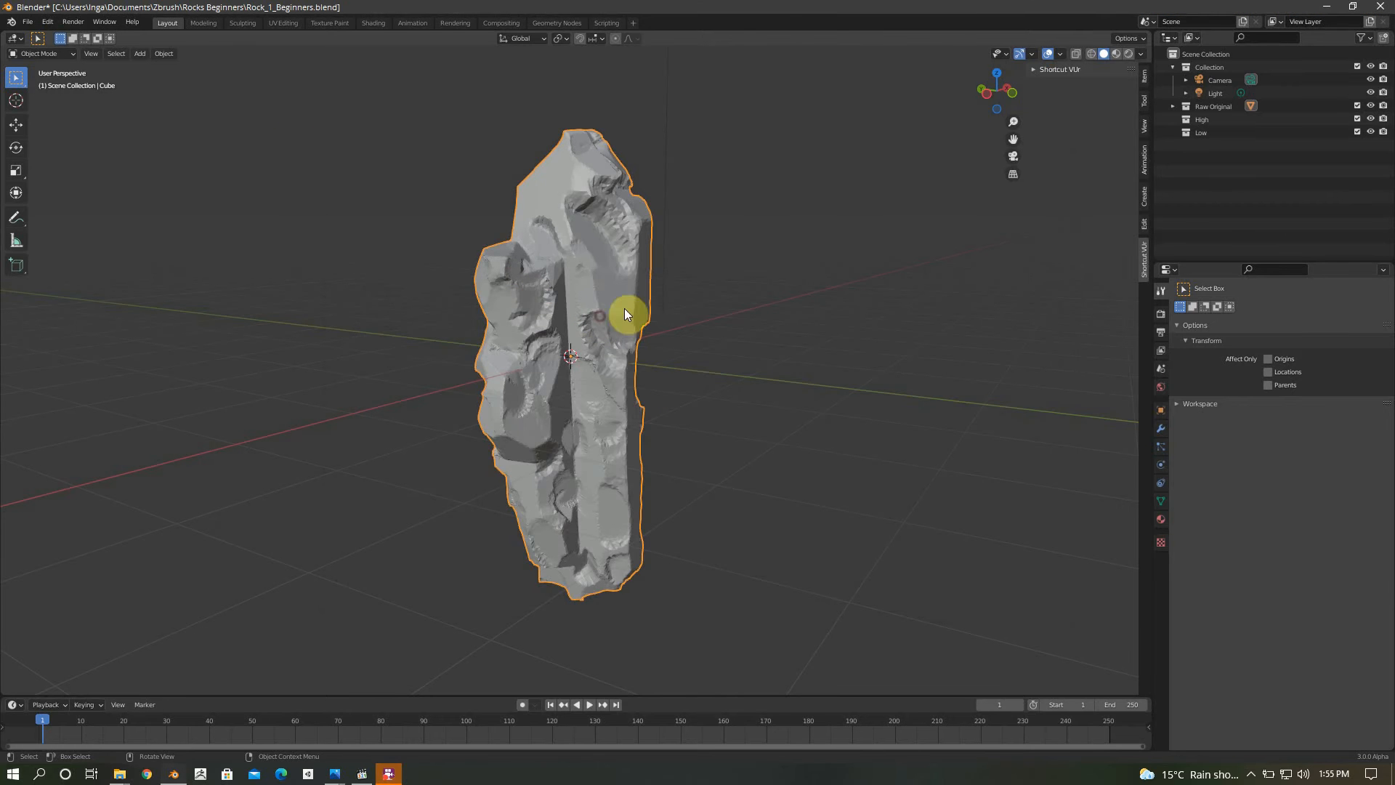
{"action": "left_click", "coordinate": [27, 21]}
{"action": "mouse_move", "coordinate": [65, 210]}
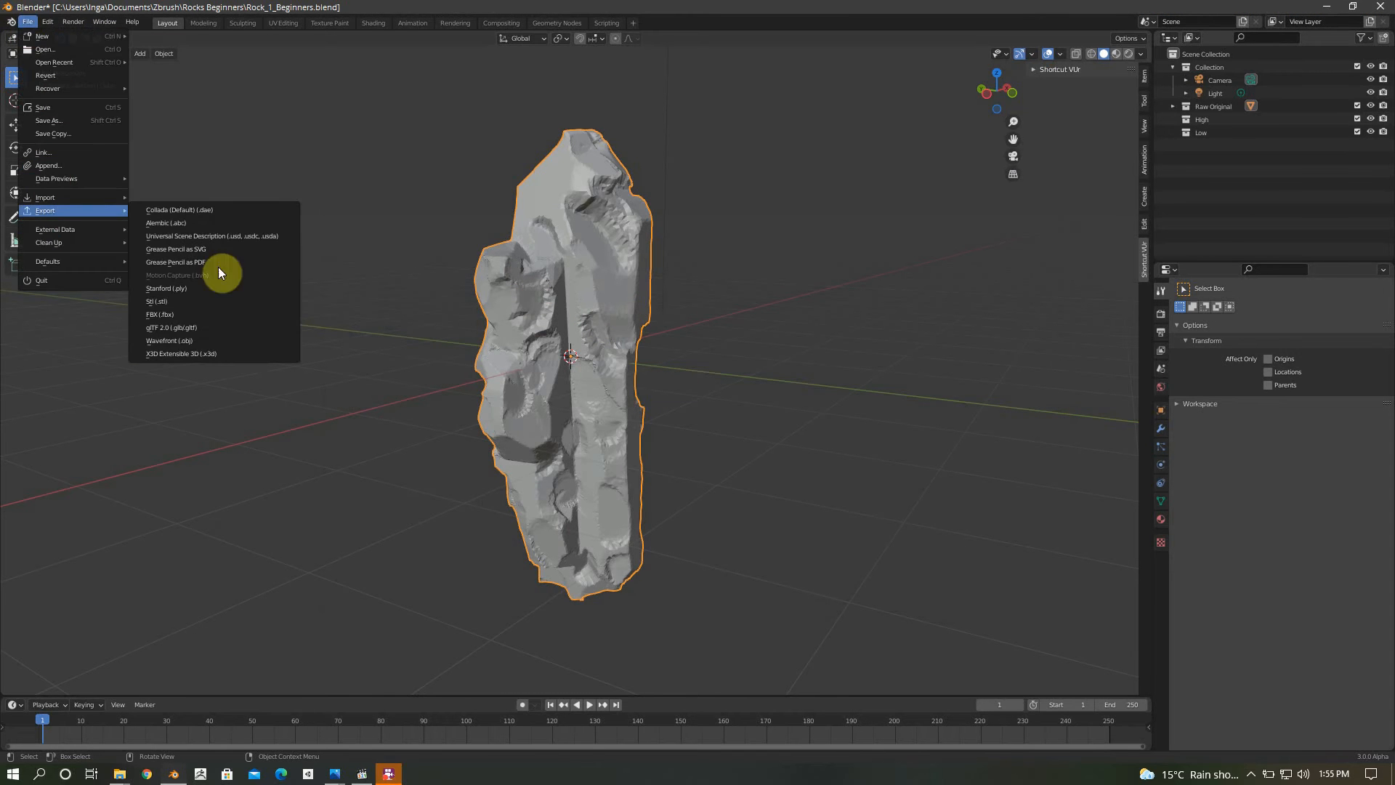
{"action": "left_click", "coordinate": [207, 336]}
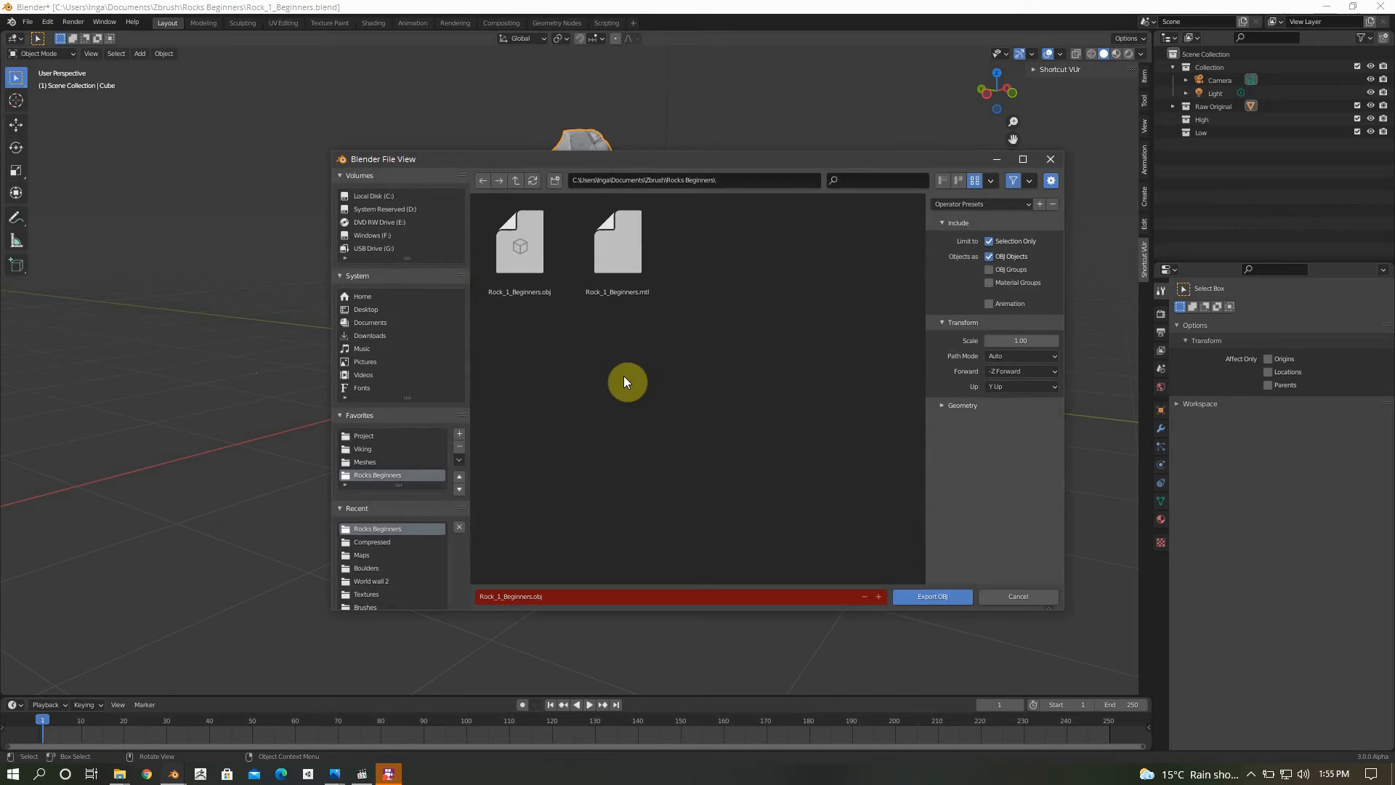
{"action": "double_click", "coordinate": [533, 267]}
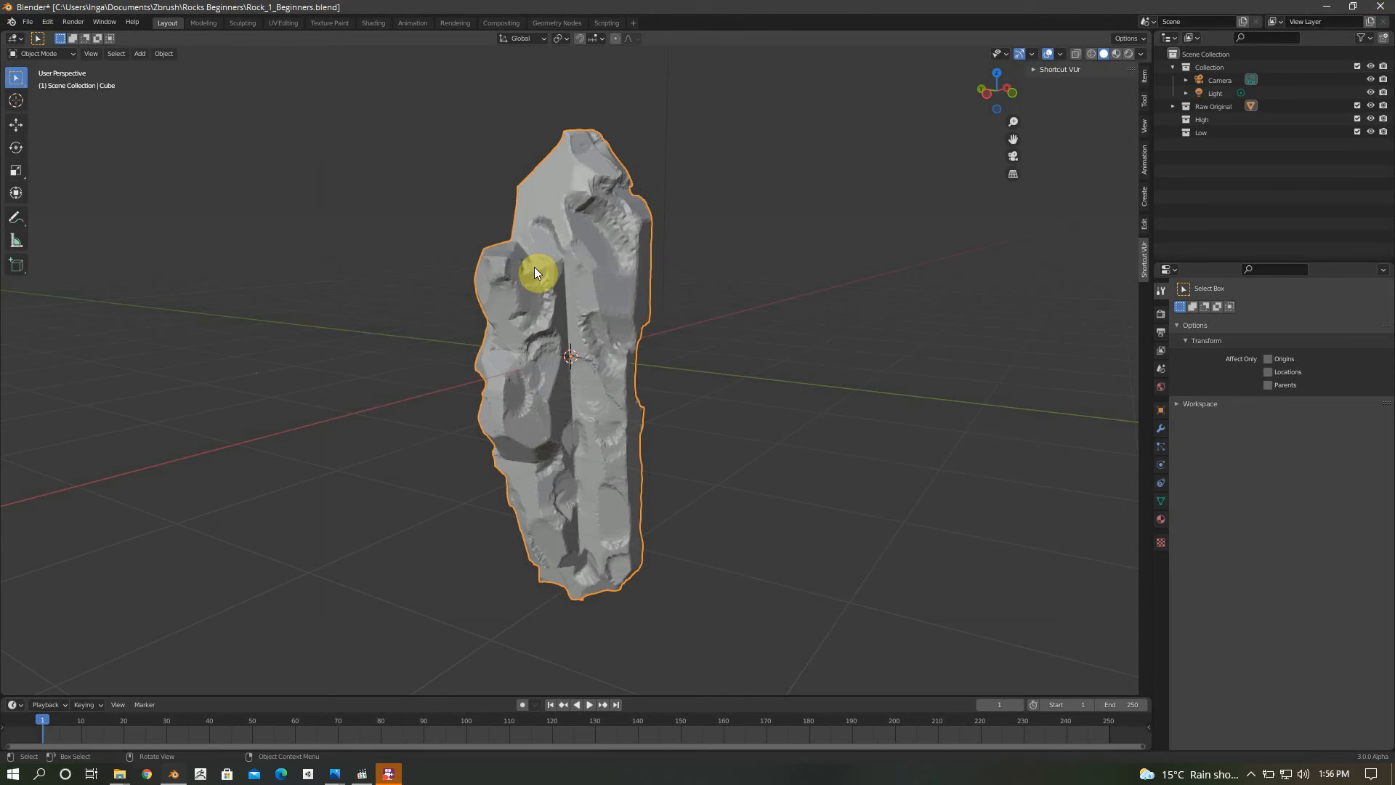
Close Blender and save the changes to Rock_1_Beginners.blend
{"action": "left_click", "coordinate": [1378, 9]}
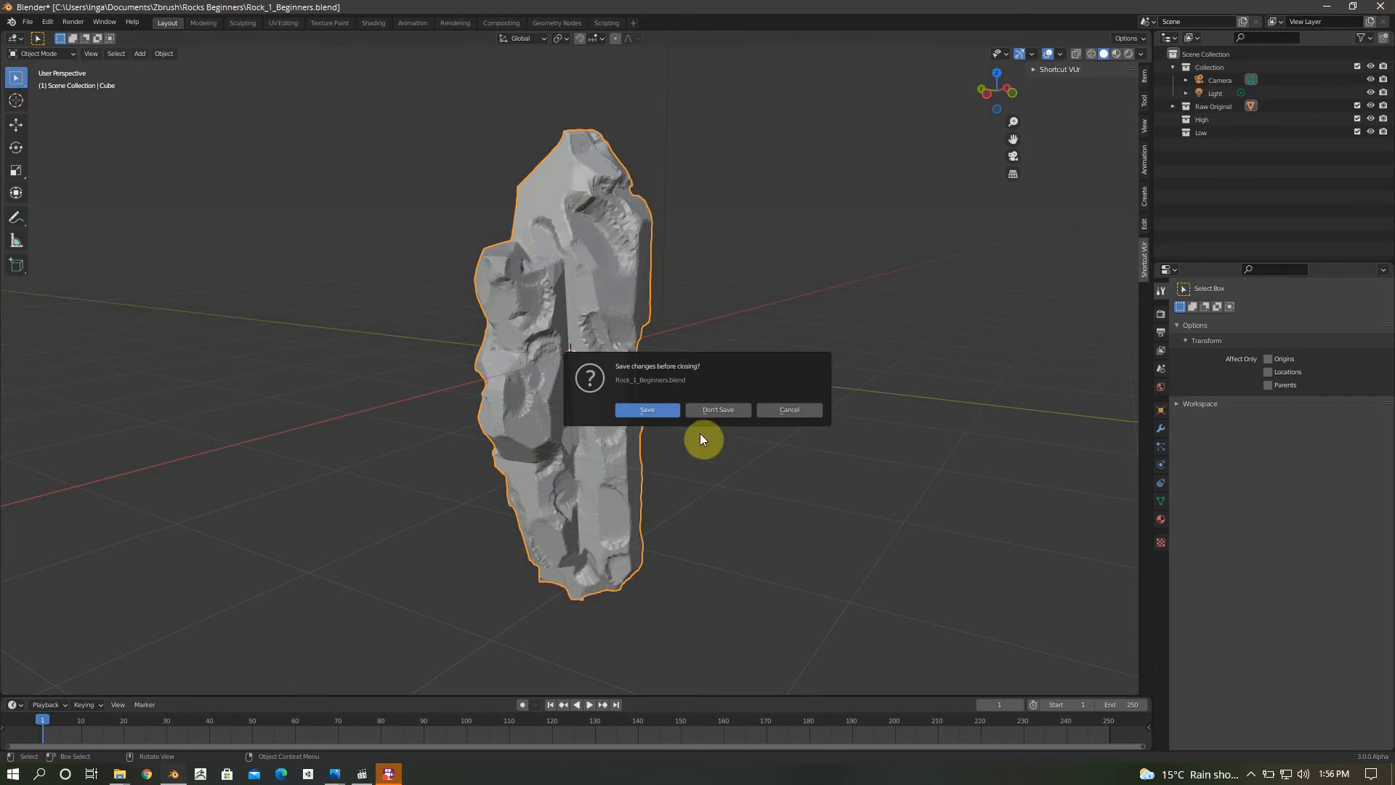
{"action": "left_click", "coordinate": [660, 409]}
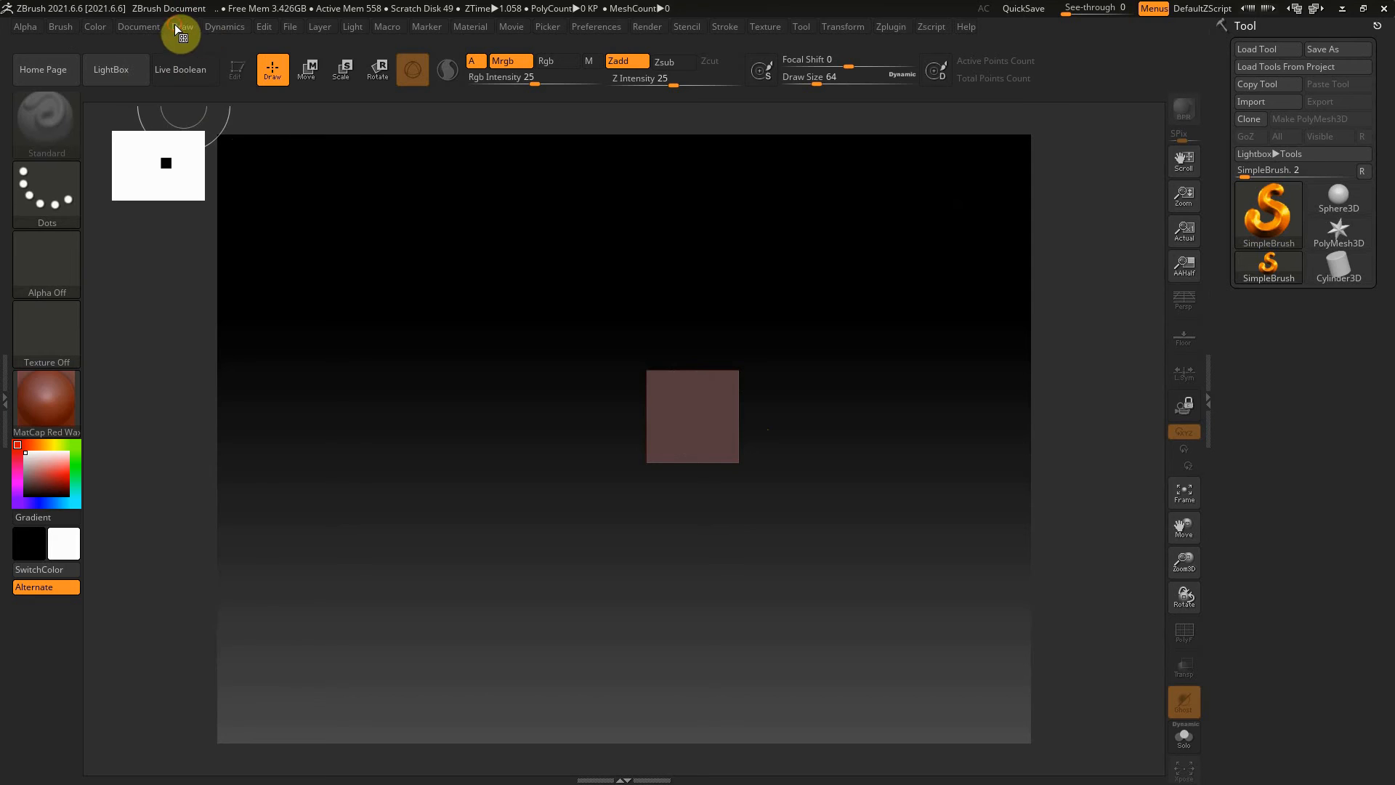
In ZBrush, clear the canvas layer to remove the default square
{"action": "left_click", "coordinate": [140, 25]}
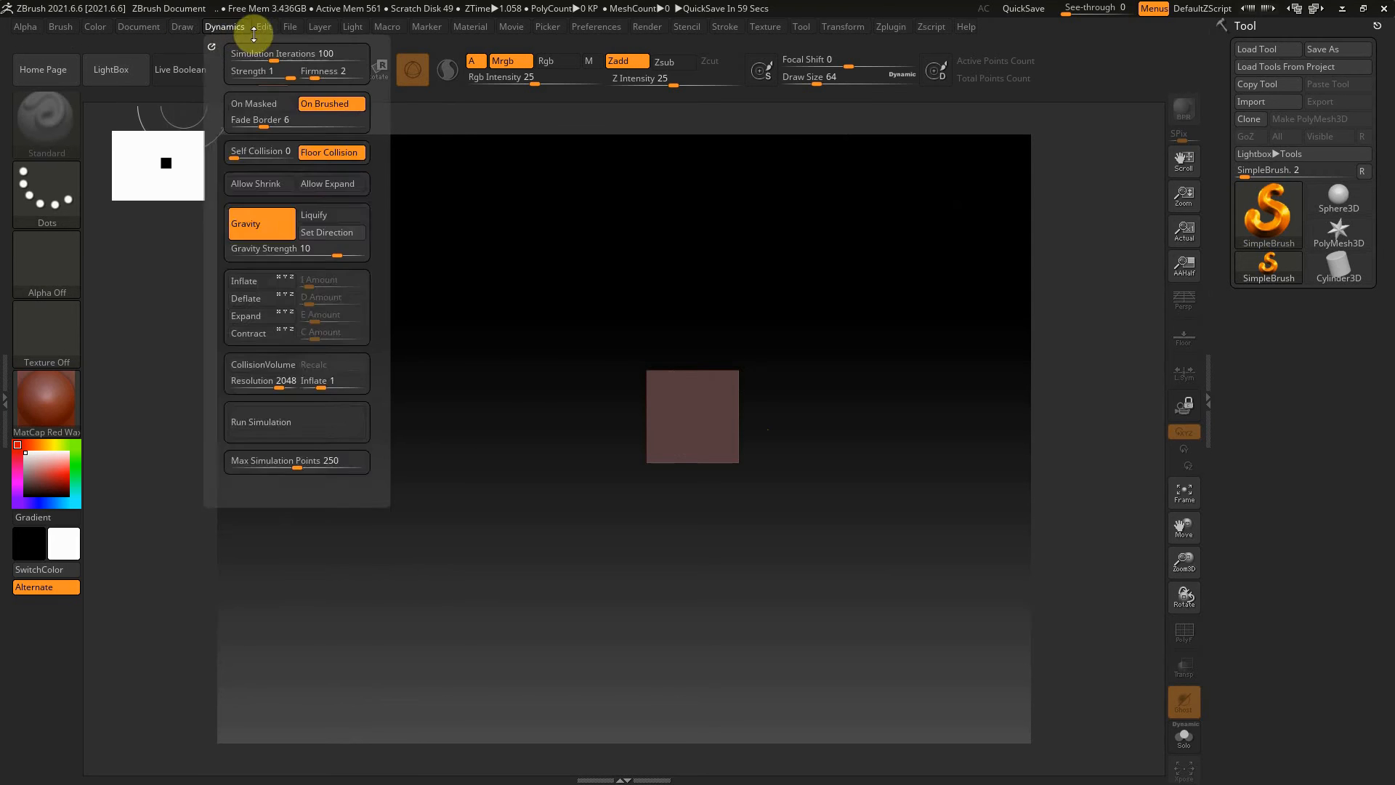
{"action": "mouse_move", "coordinate": [308, 27]}
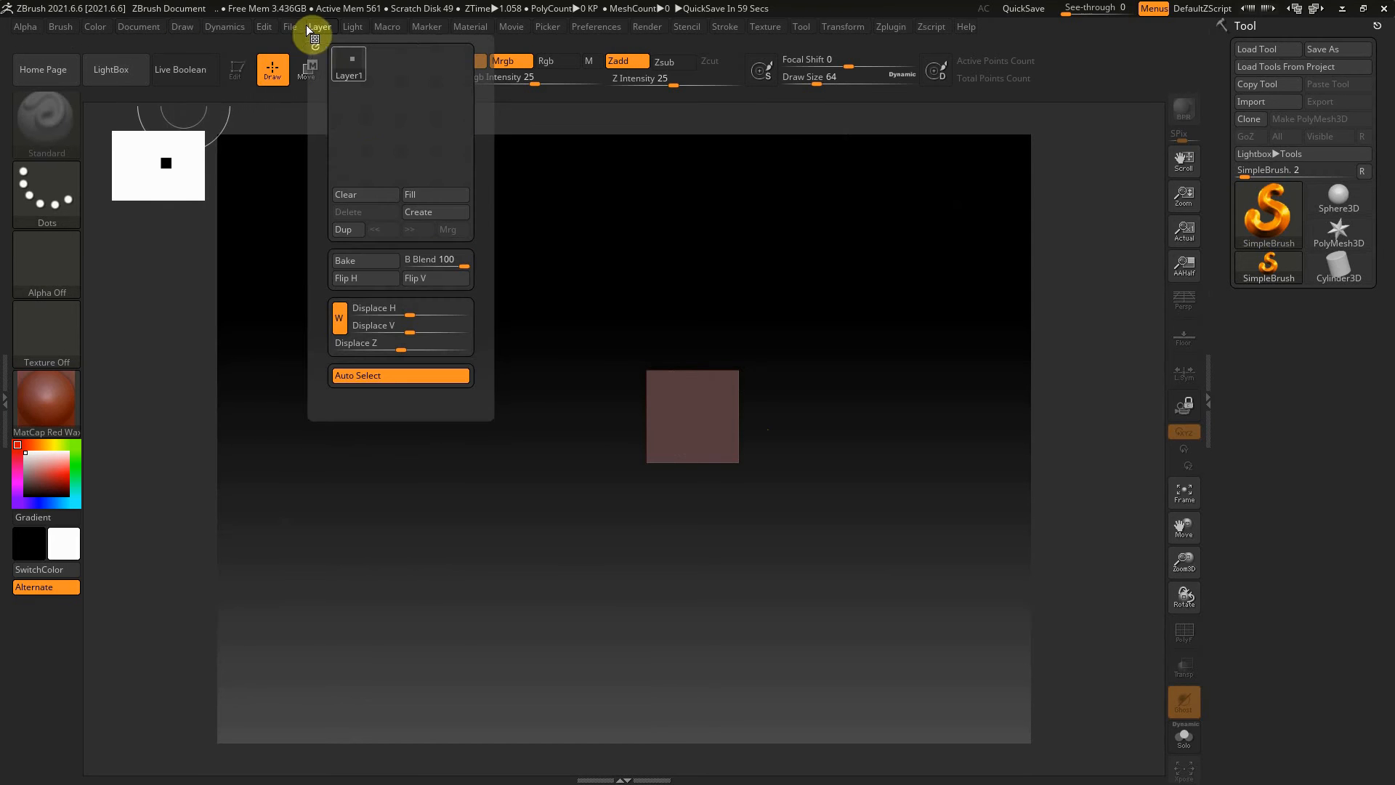
{"action": "left_click", "coordinate": [375, 194]}
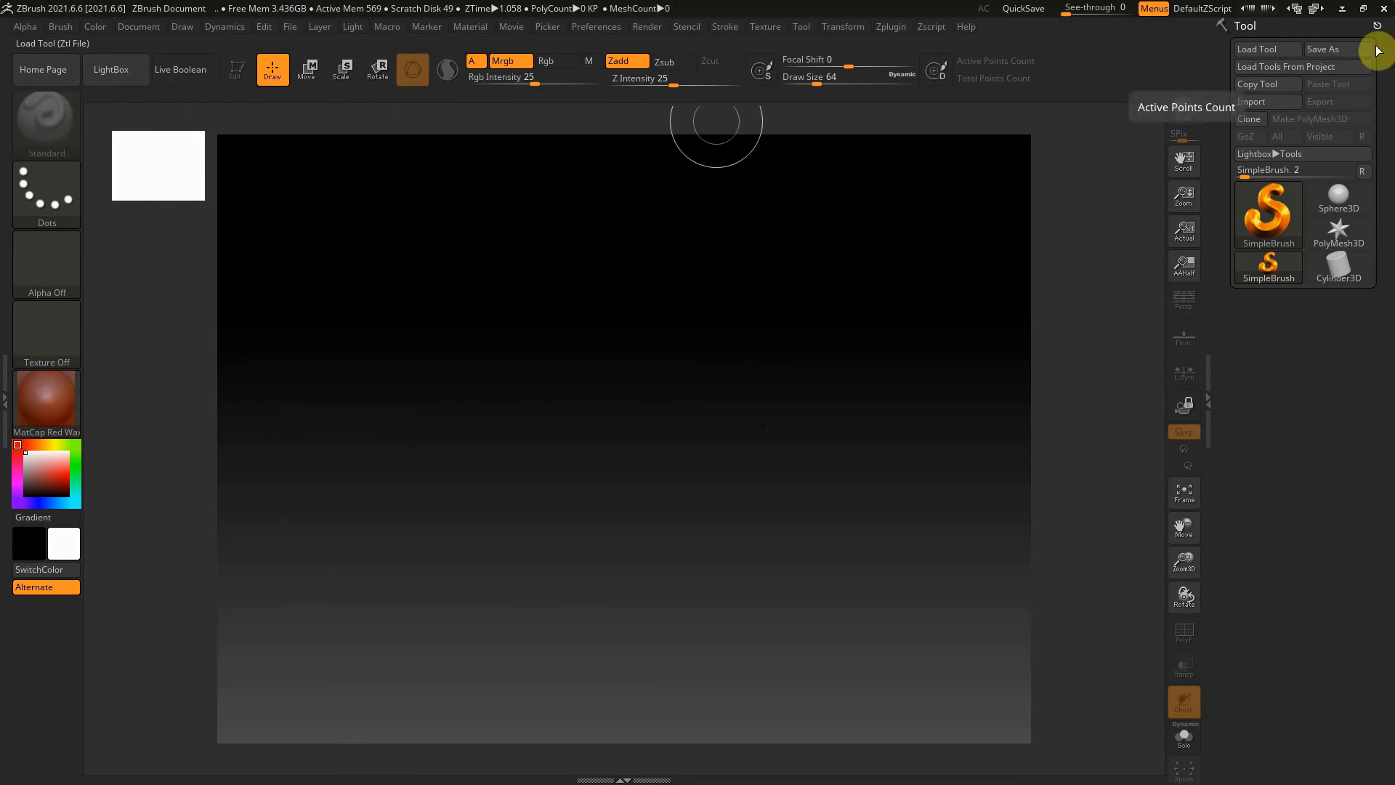
Import the mesh Rock_1_Beginners.obj from Documents\Zbrush\Rocks Beginners as a tool
{"action": "left_click", "coordinate": [1267, 102]}
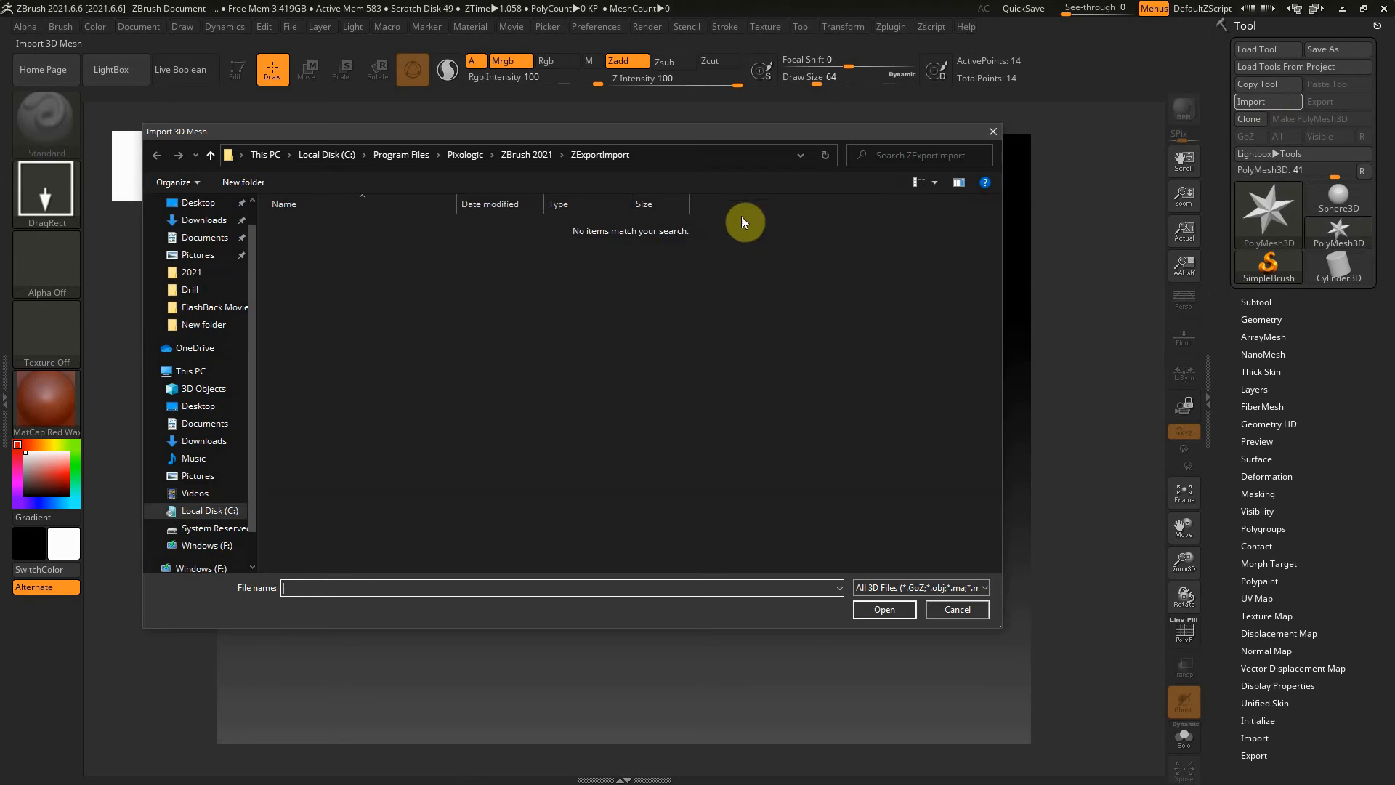
{"action": "left_click", "coordinate": [204, 240]}
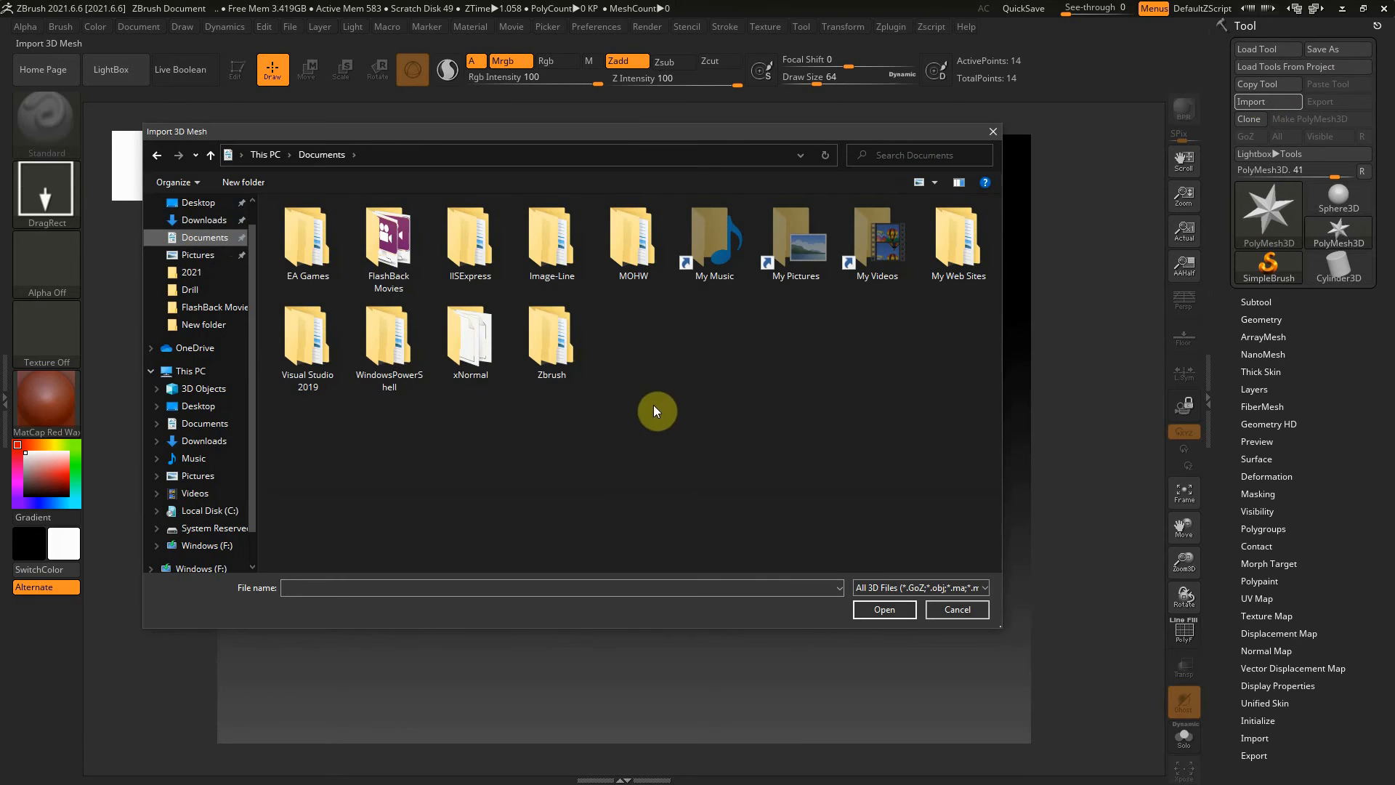
{"action": "double_click", "coordinate": [560, 364]}
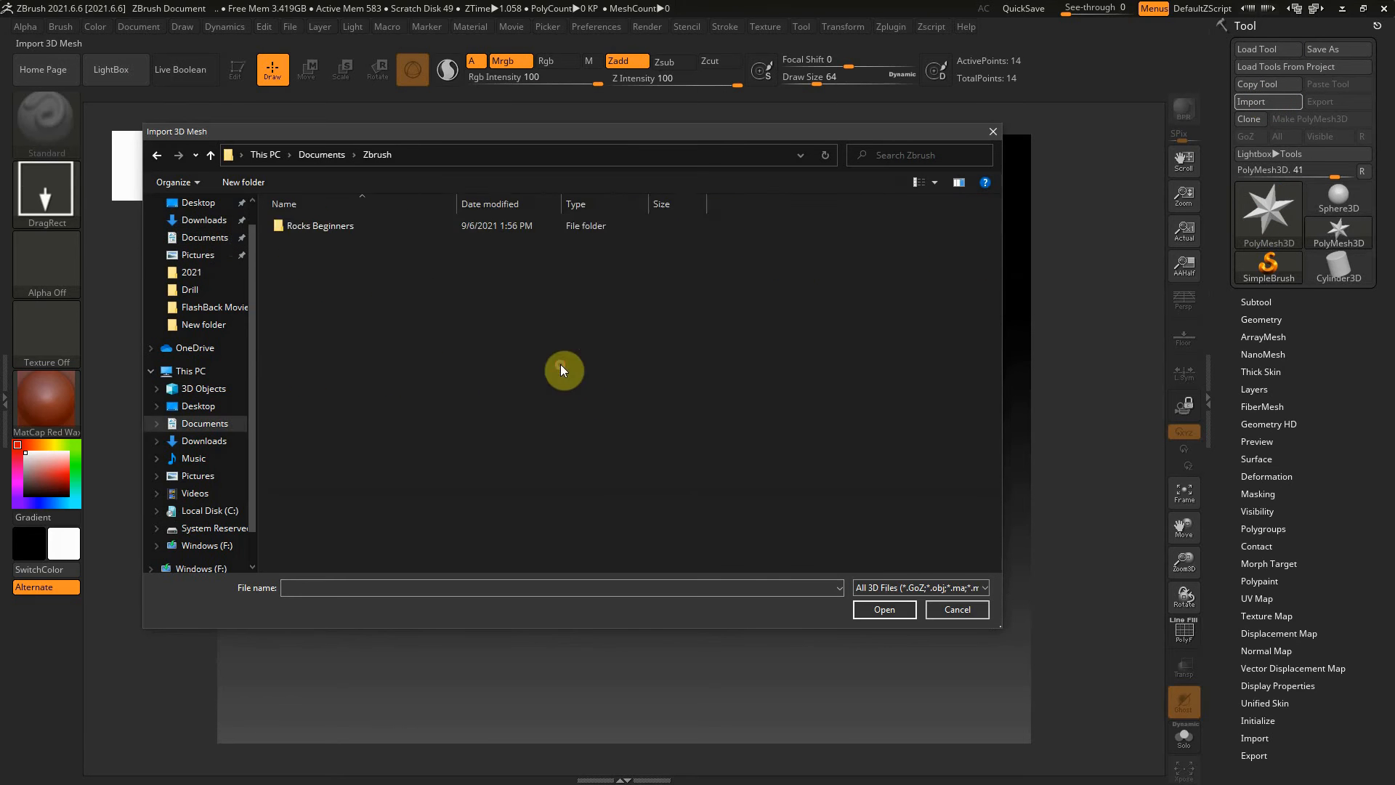
{"action": "double_click", "coordinate": [323, 223]}
{"action": "left_click", "coordinate": [324, 222]}
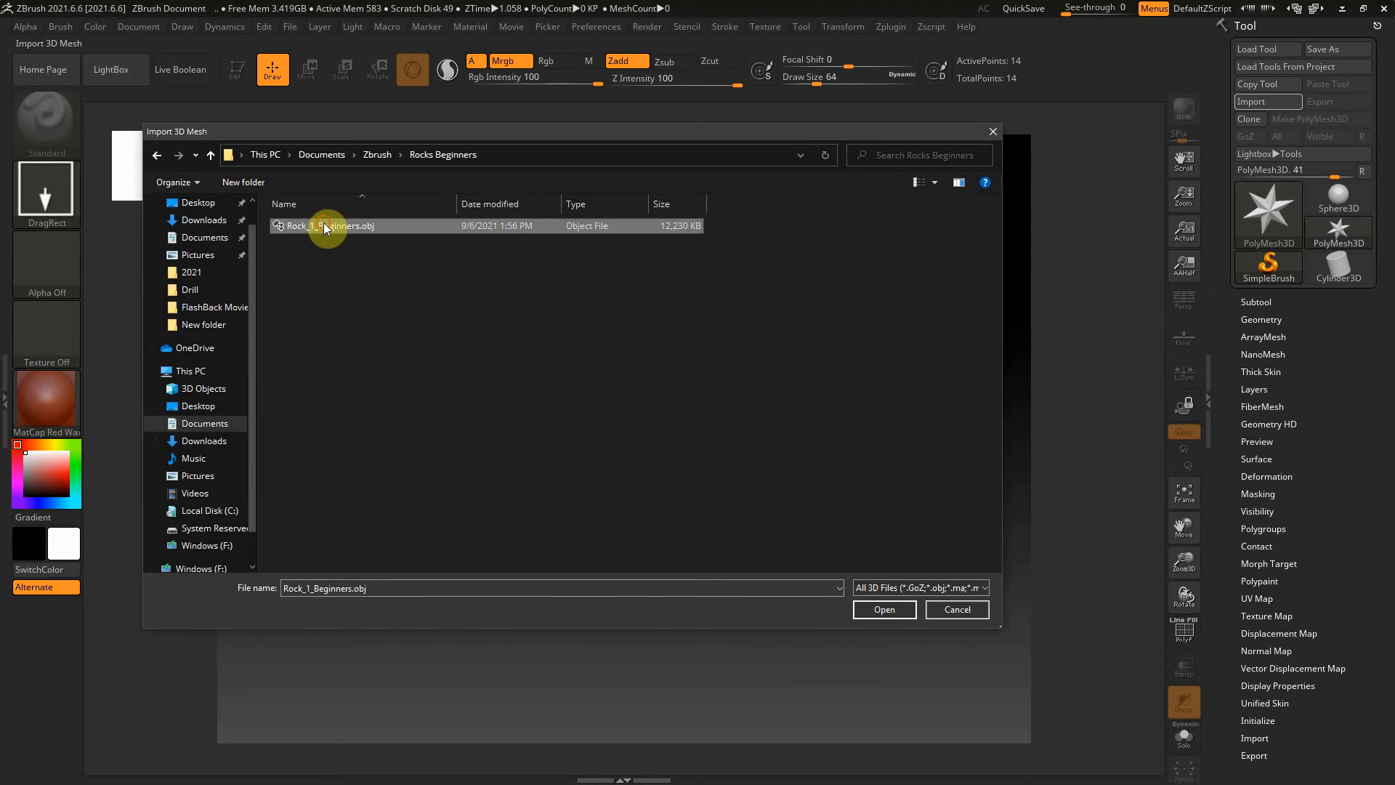
{"action": "left_click", "coordinate": [876, 607]}
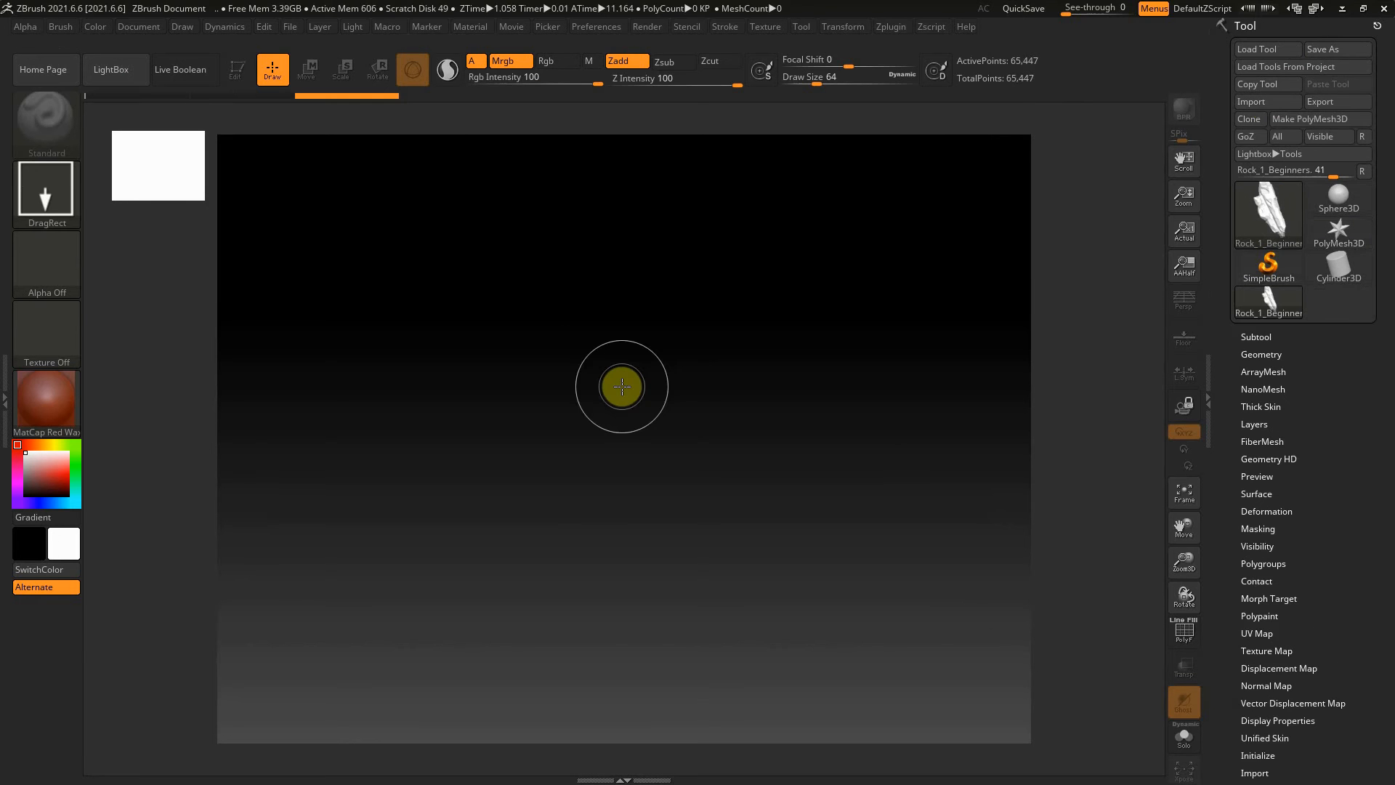
Draw the imported rock onto the canvas and turn on Edit mode so it can be sculpted
{"action": "mouse_move", "coordinate": [586, 373]}
{"action": "left_mouse_down"}
{"action": "mouse_move", "coordinate": [603, 521]}
{"action": "mouse_move", "coordinate": [591, 673]}
{"action": "mouse_move", "coordinate": [349, 564]}
{"action": "mouse_move", "coordinate": [268, 259]}
{"action": "mouse_move", "coordinate": [575, 145]}
{"action": "mouse_move", "coordinate": [614, 84]}
{"action": "mouse_move", "coordinate": [610, 52]}
{"action": "mouse_move", "coordinate": [591, 85]}
{"action": "left_mouse_up"}
{"action": "left_click", "coordinate": [236, 69]}
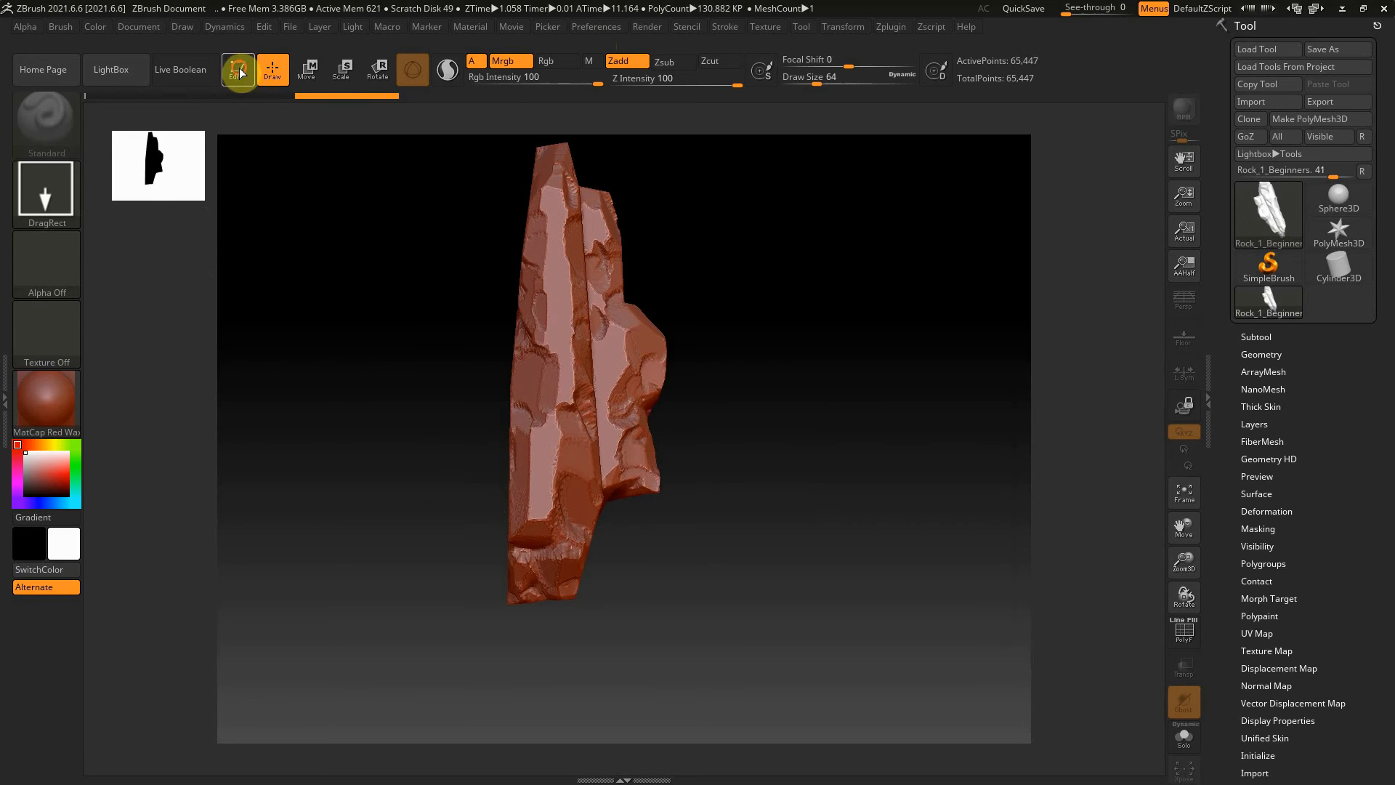
{"action": "mouse_move", "coordinate": [806, 311]}
{"action": "left_mouse_down"}
{"action": "mouse_move", "coordinate": [738, 336]}
{"action": "mouse_move", "coordinate": [507, 356]}
{"action": "mouse_move", "coordinate": [700, 327]}
{"action": "mouse_move", "coordinate": [663, 225]}
{"action": "mouse_move", "coordinate": [729, 156]}
{"action": "mouse_move", "coordinate": [829, 174]}
{"action": "mouse_move", "coordinate": [707, 342]}
{"action": "mouse_move", "coordinate": [771, 345]}
{"action": "mouse_move", "coordinate": [756, 349]}
{"action": "left_mouse_up"}
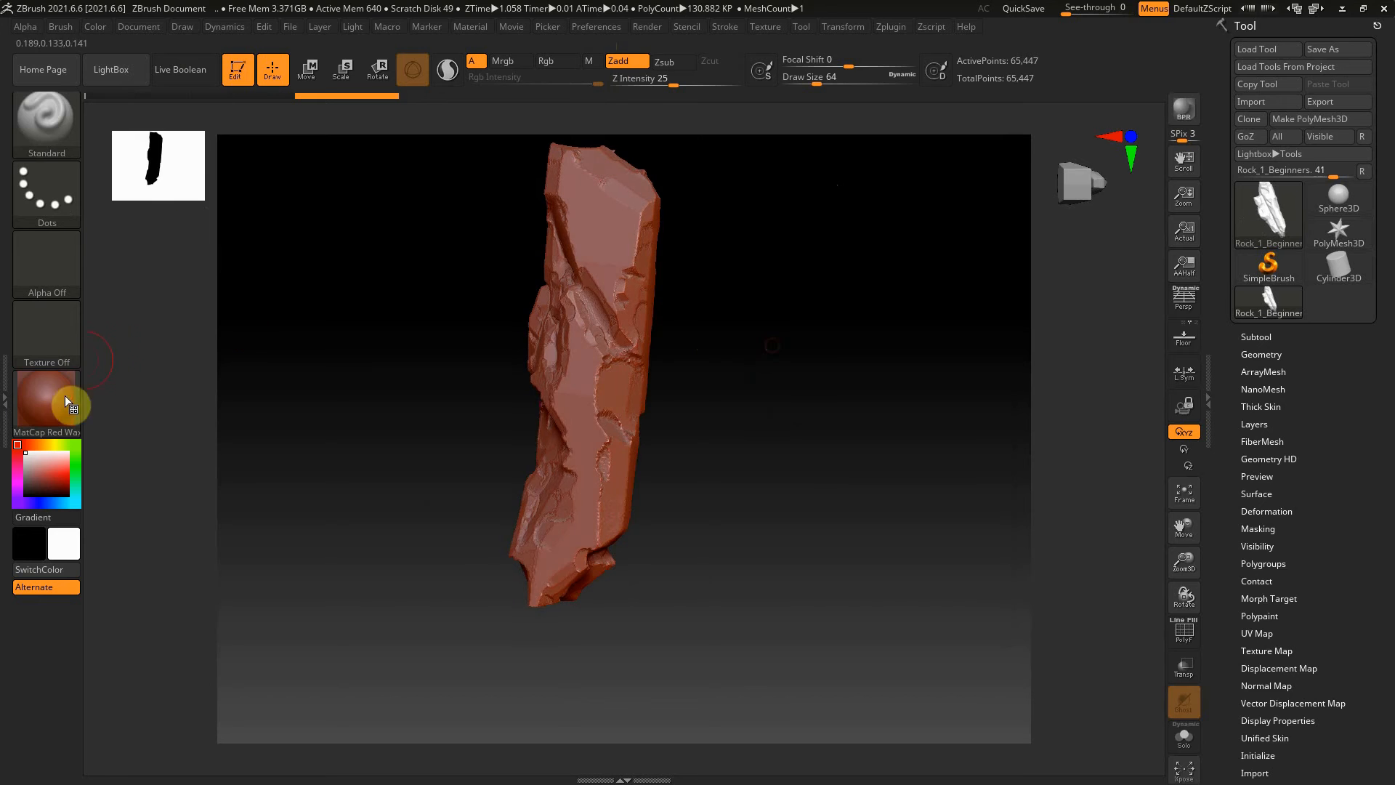
Switch the rock's material to the MatCap White Cavity material
{"action": "left_click", "coordinate": [51, 401]}
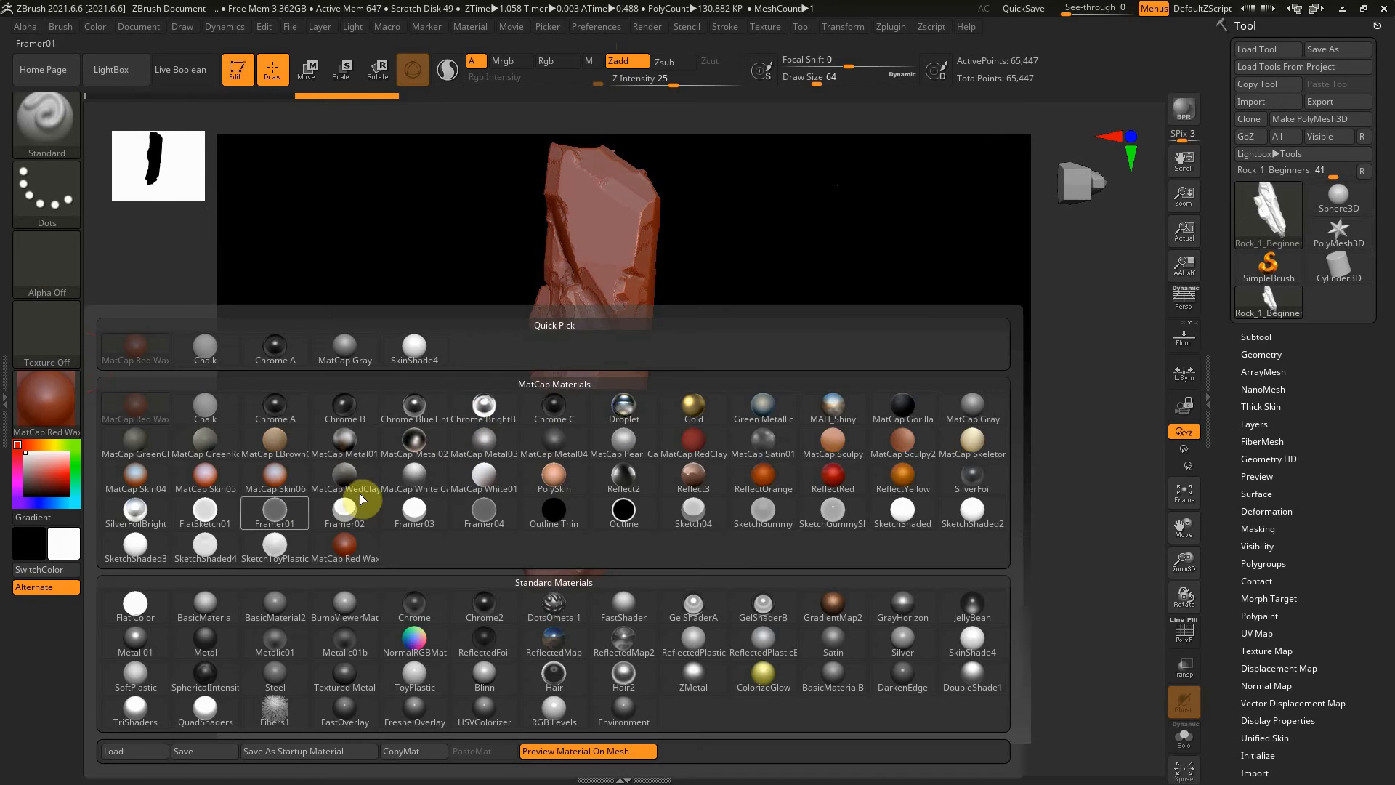
{"action": "left_click", "coordinate": [420, 473]}
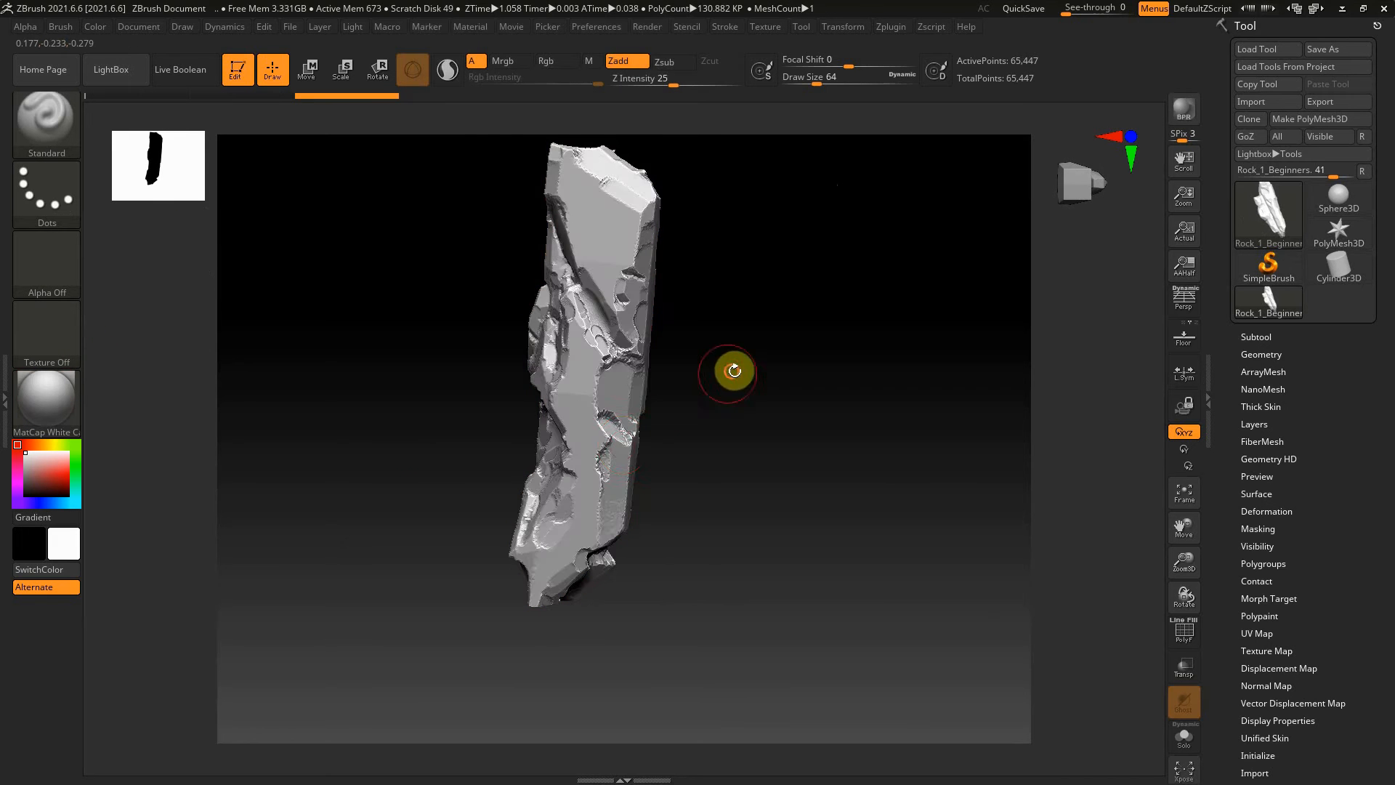
{"action": "left_click_drag", "start_coordinate": [734, 368], "coordinate": [484, 383]}
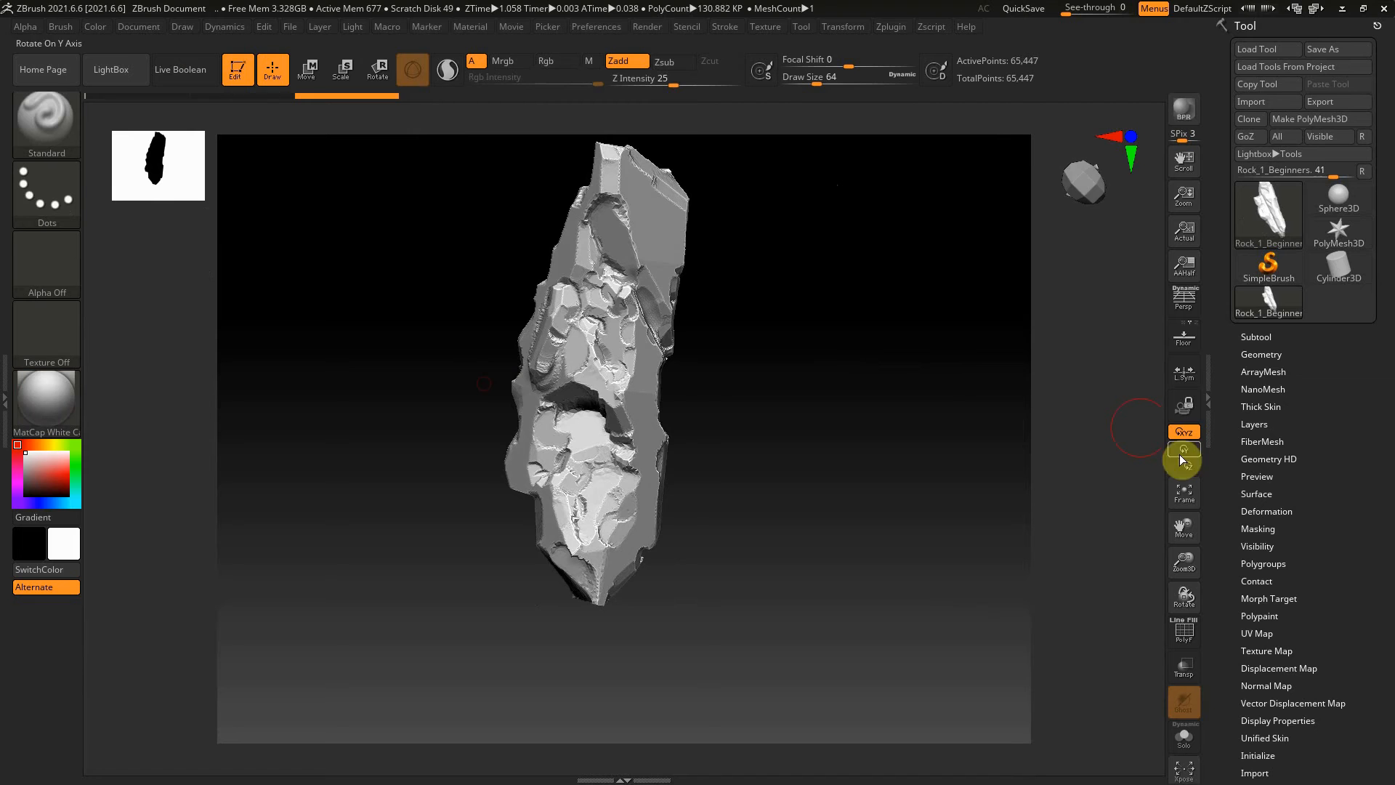
Try remeshing the rock with DynaMesh at resolution 200 and blur 0, and undo it
{"action": "left_click", "coordinate": [1262, 355]}
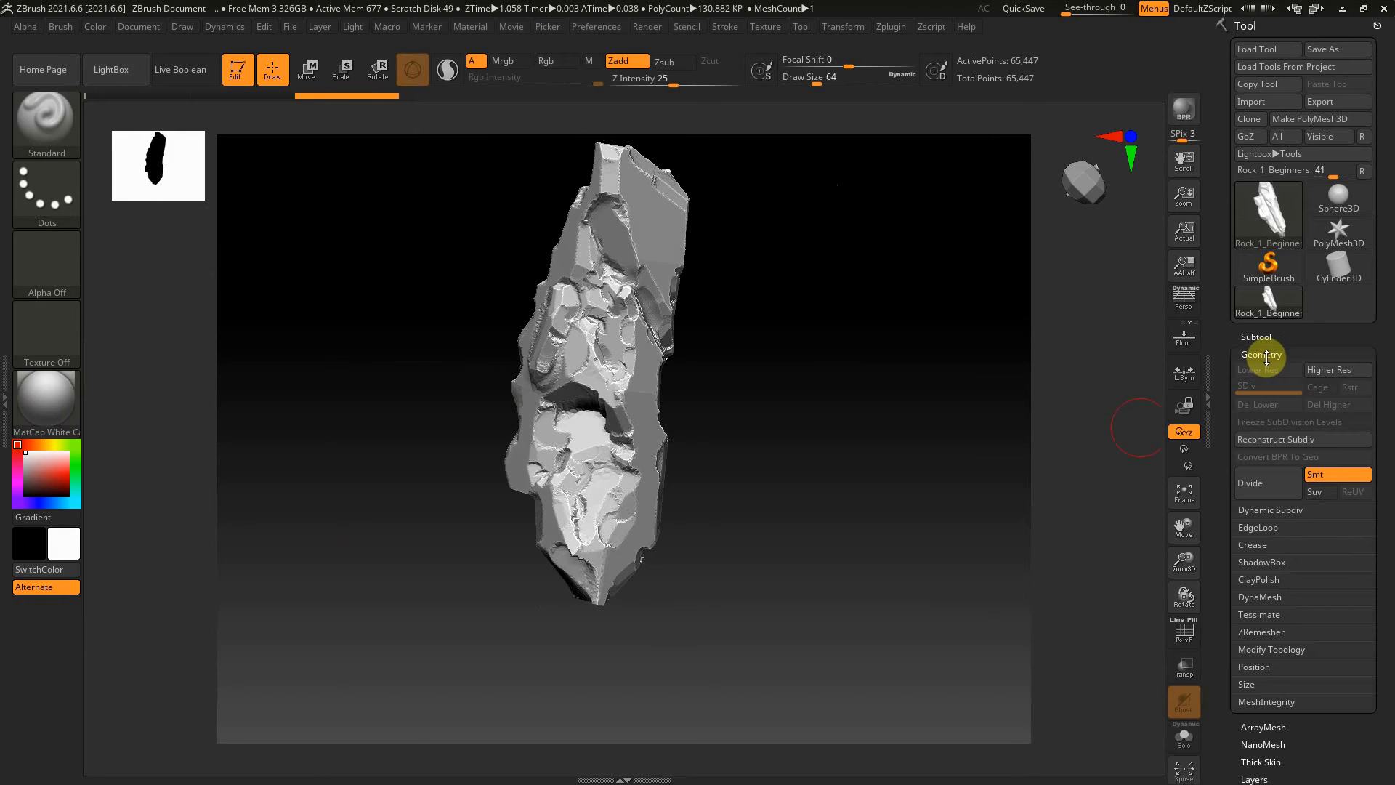
{"action": "left_click", "coordinate": [1261, 597]}
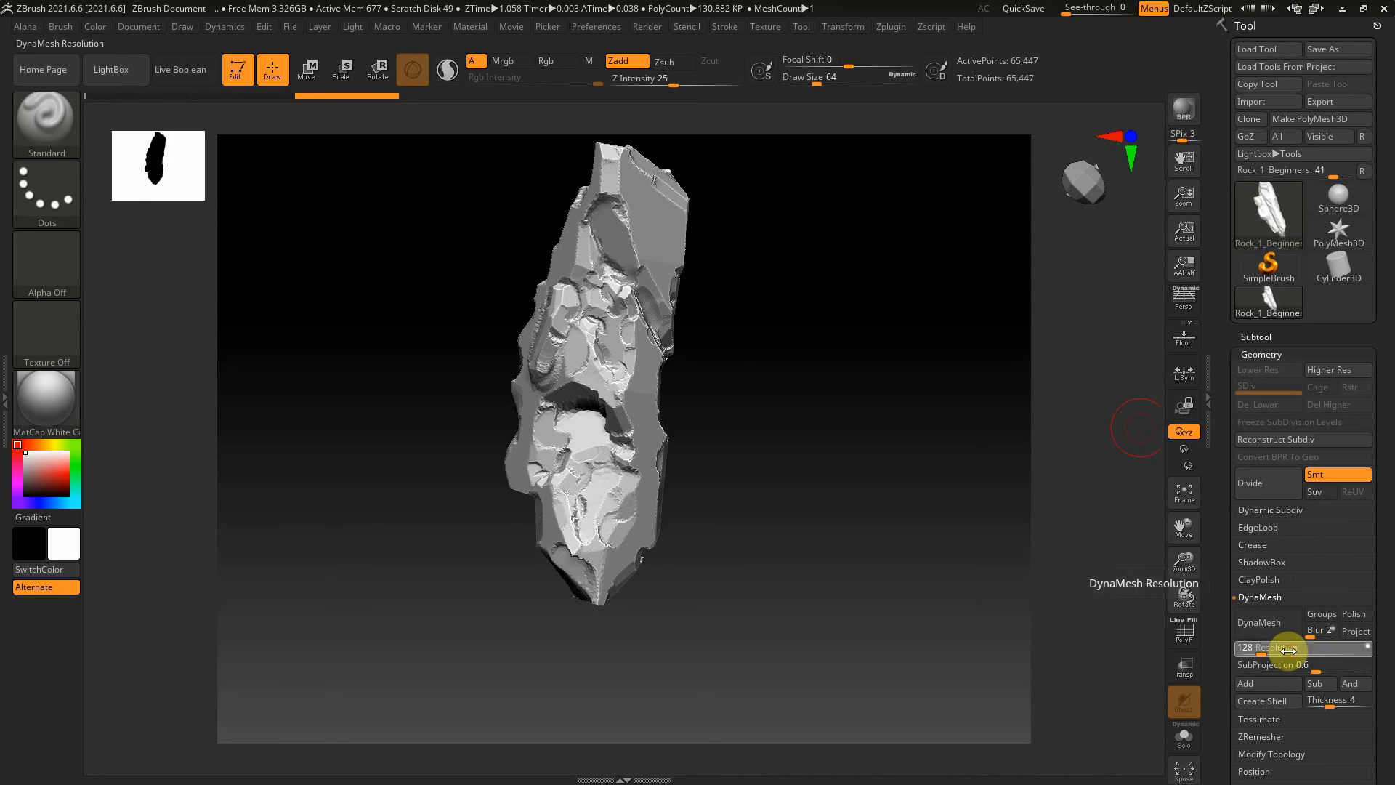
{"action": "left_click", "coordinate": [1291, 648]}
{"action": "type", "text": "200"}
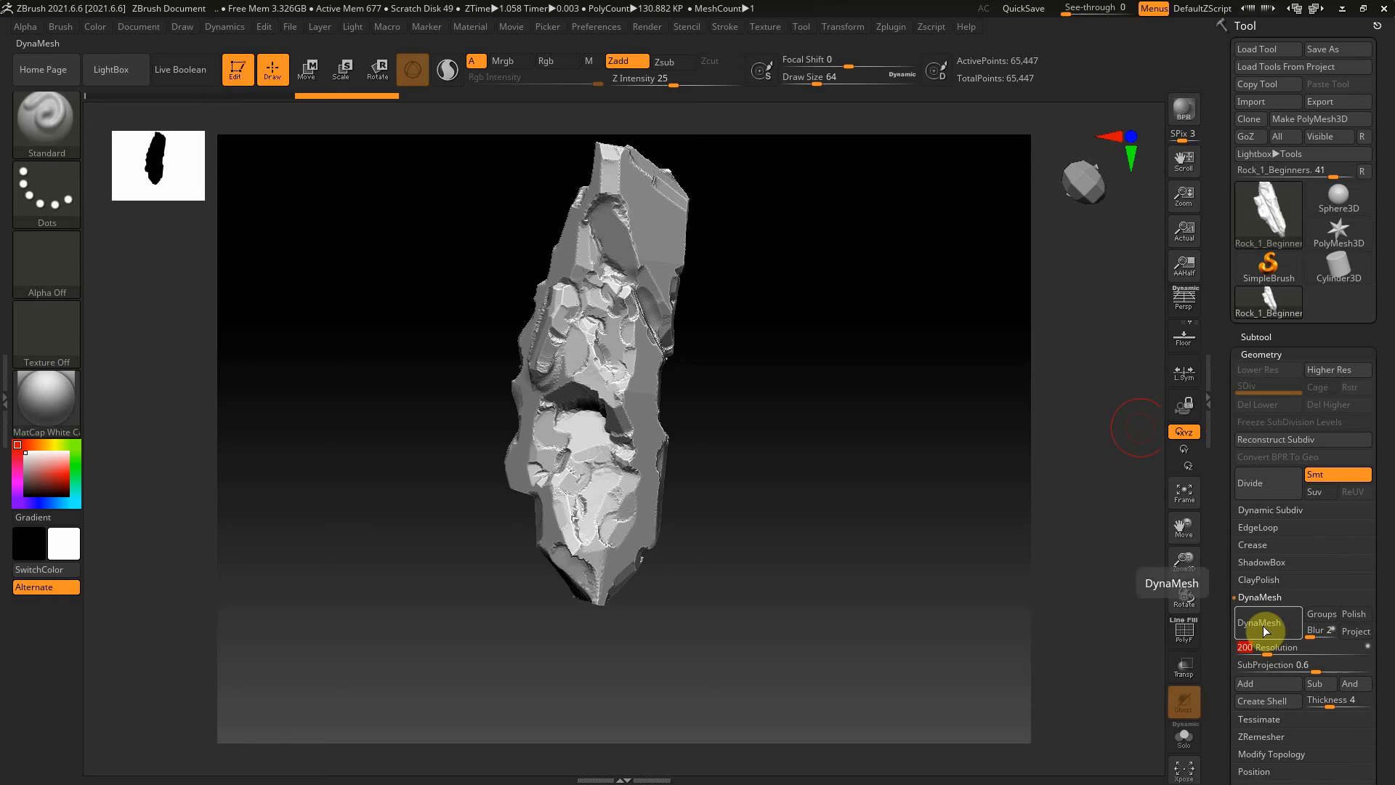
{"action": "left_click", "coordinate": [1308, 632]}
{"action": "type", "text": "0"}
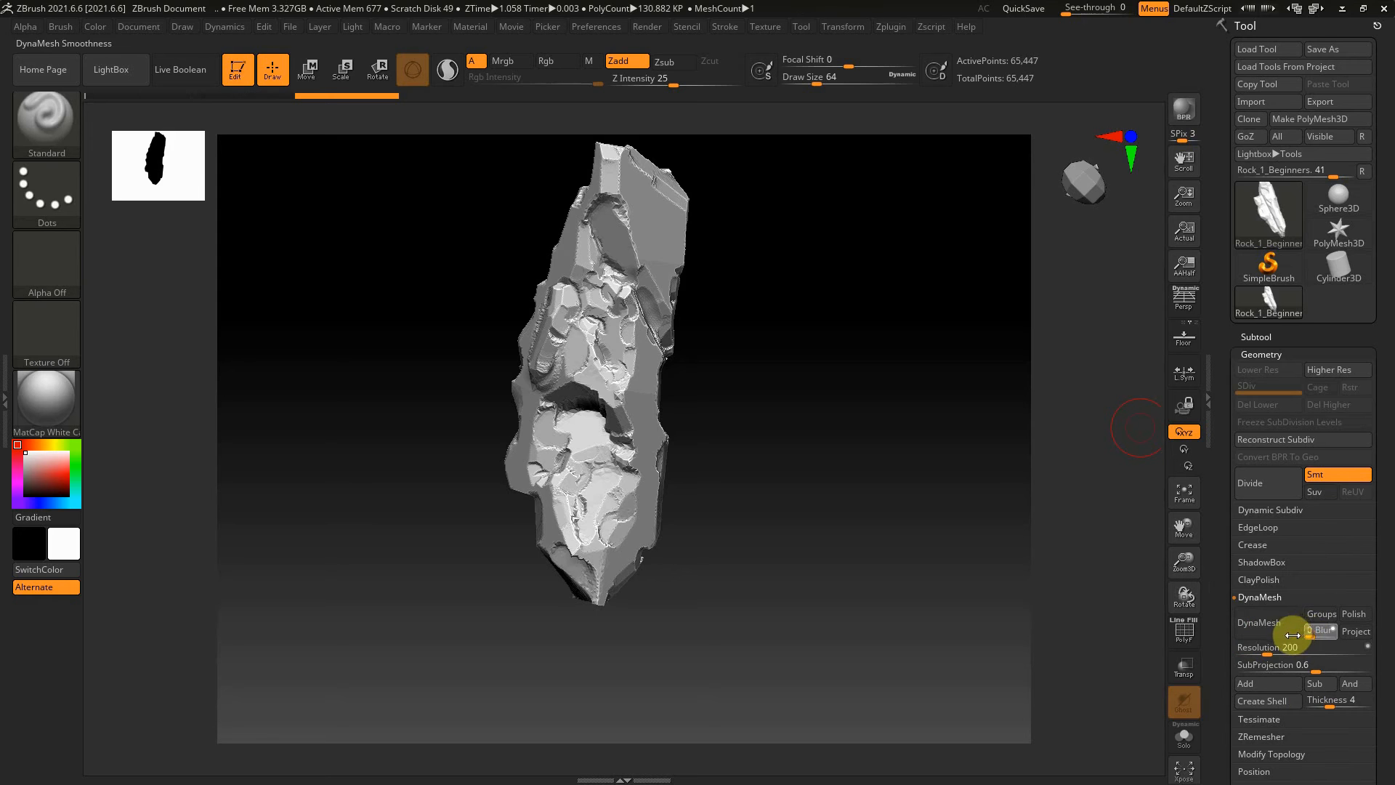
{"action": "key", "text": "Return"}
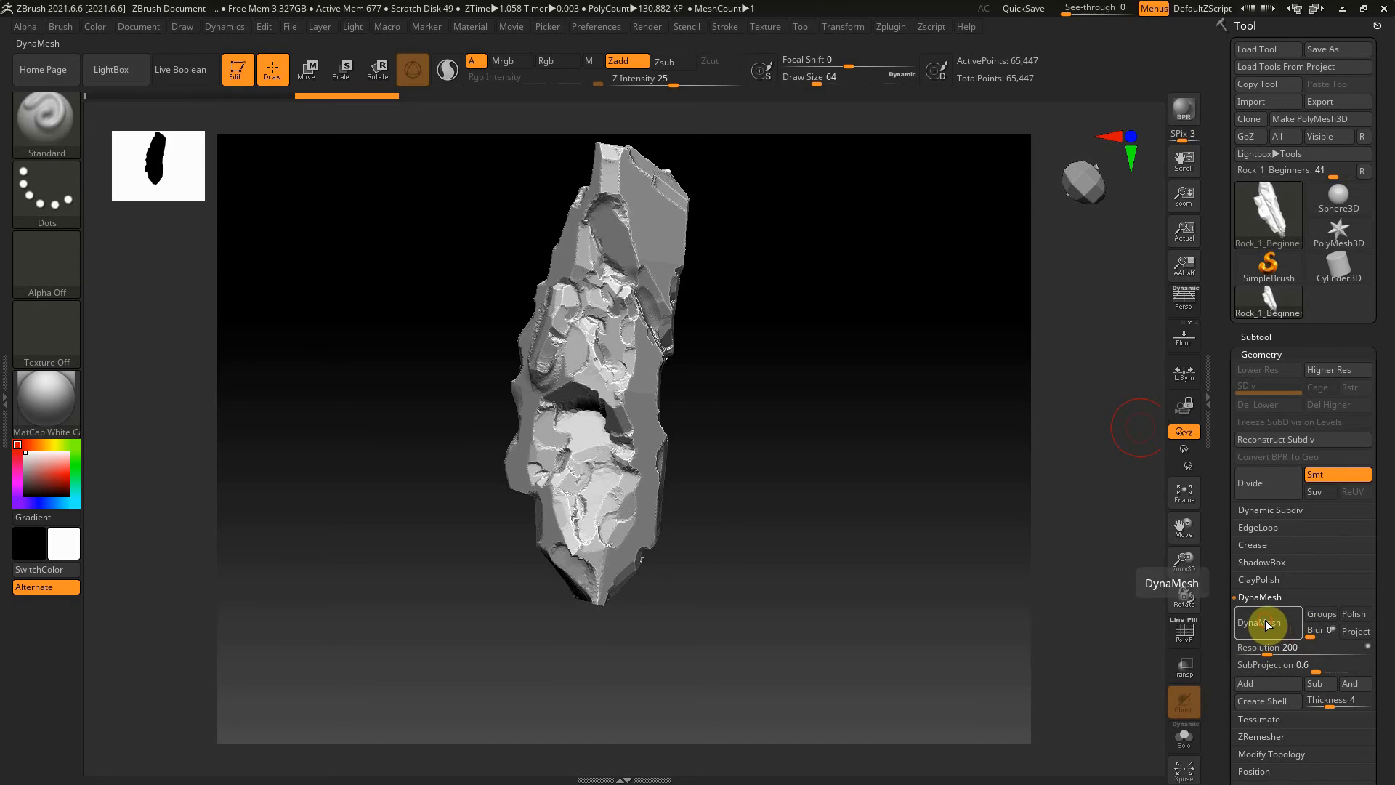
{"action": "left_click", "coordinate": [1266, 622]}
{"action": "left_click_drag", "start_coordinate": [817, 449], "coordinate": [864, 448]}
{"action": "key", "text": "ctrl+z"}
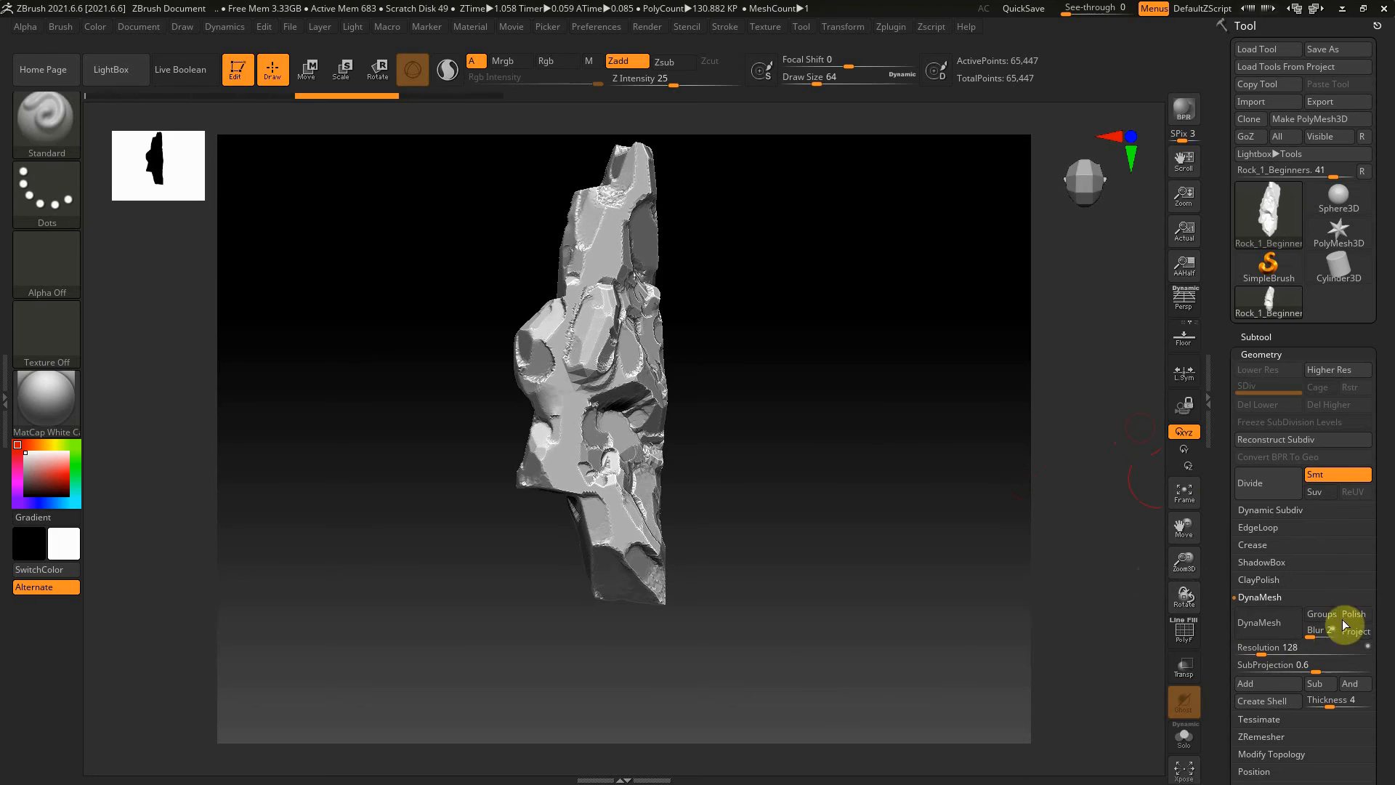
Remesh the rock with DynaMesh at resolution 400 and blur 0
{"action": "left_click", "coordinate": [1298, 647]}
{"action": "type", "text": "128"}
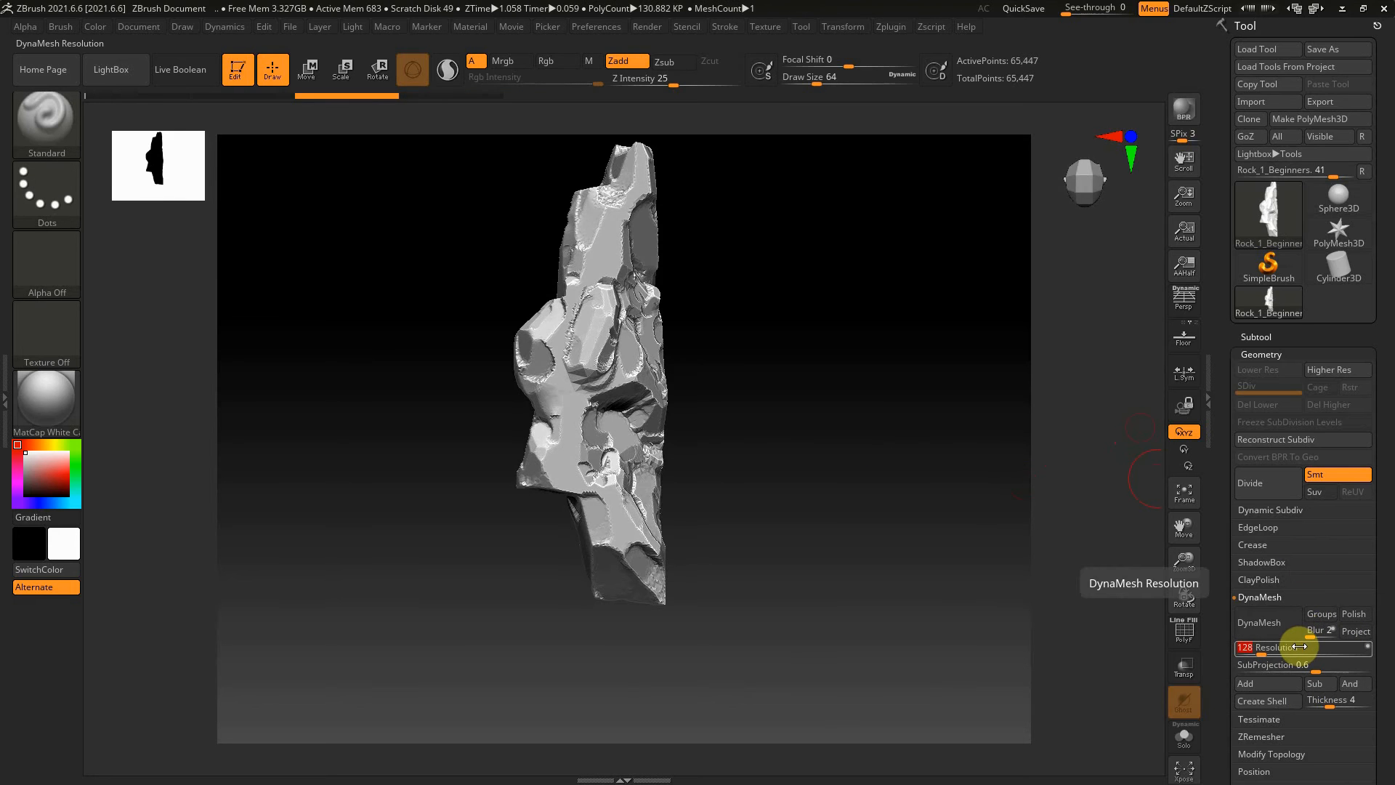
{"action": "key", "text": "Return"}
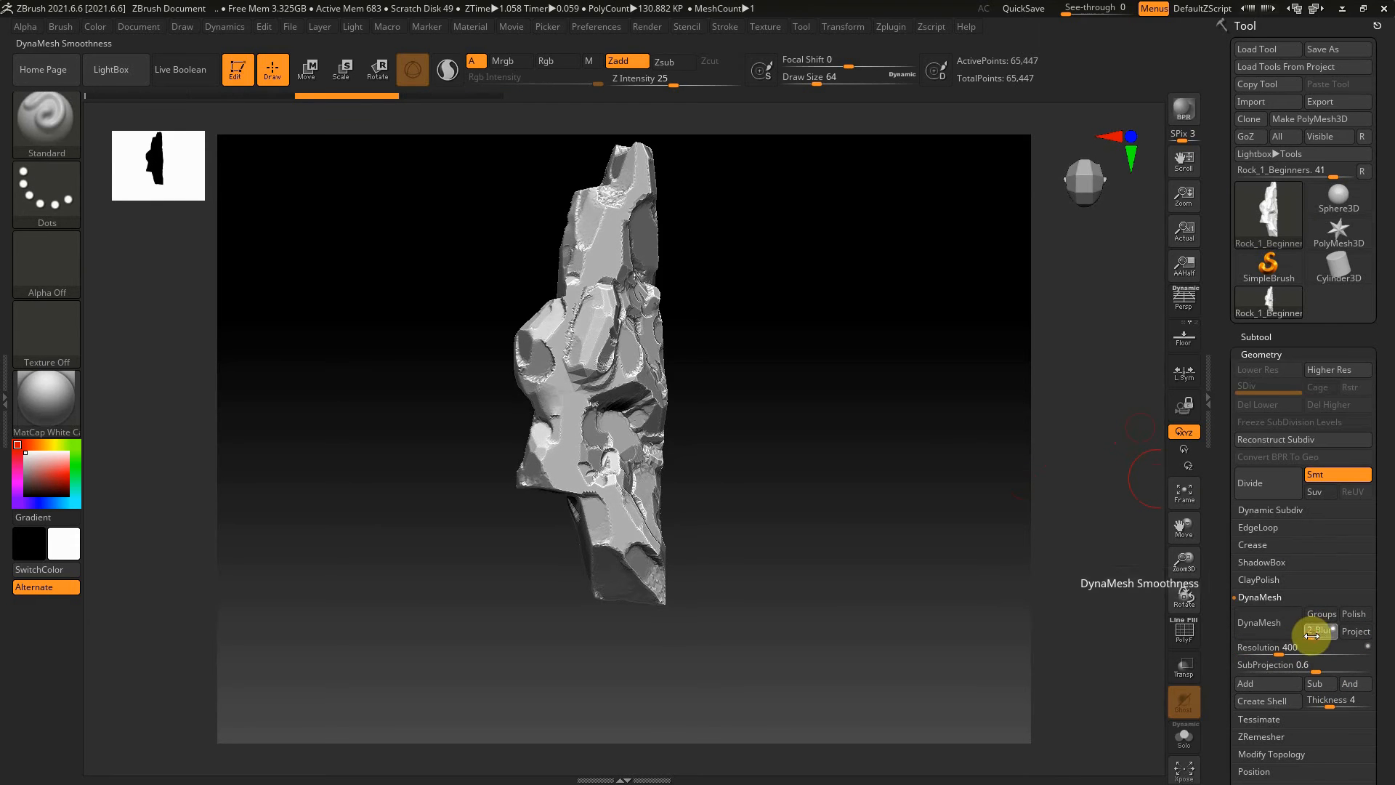
{"action": "left_click_drag", "start_coordinate": [1312, 629], "coordinate": [1283, 632]}
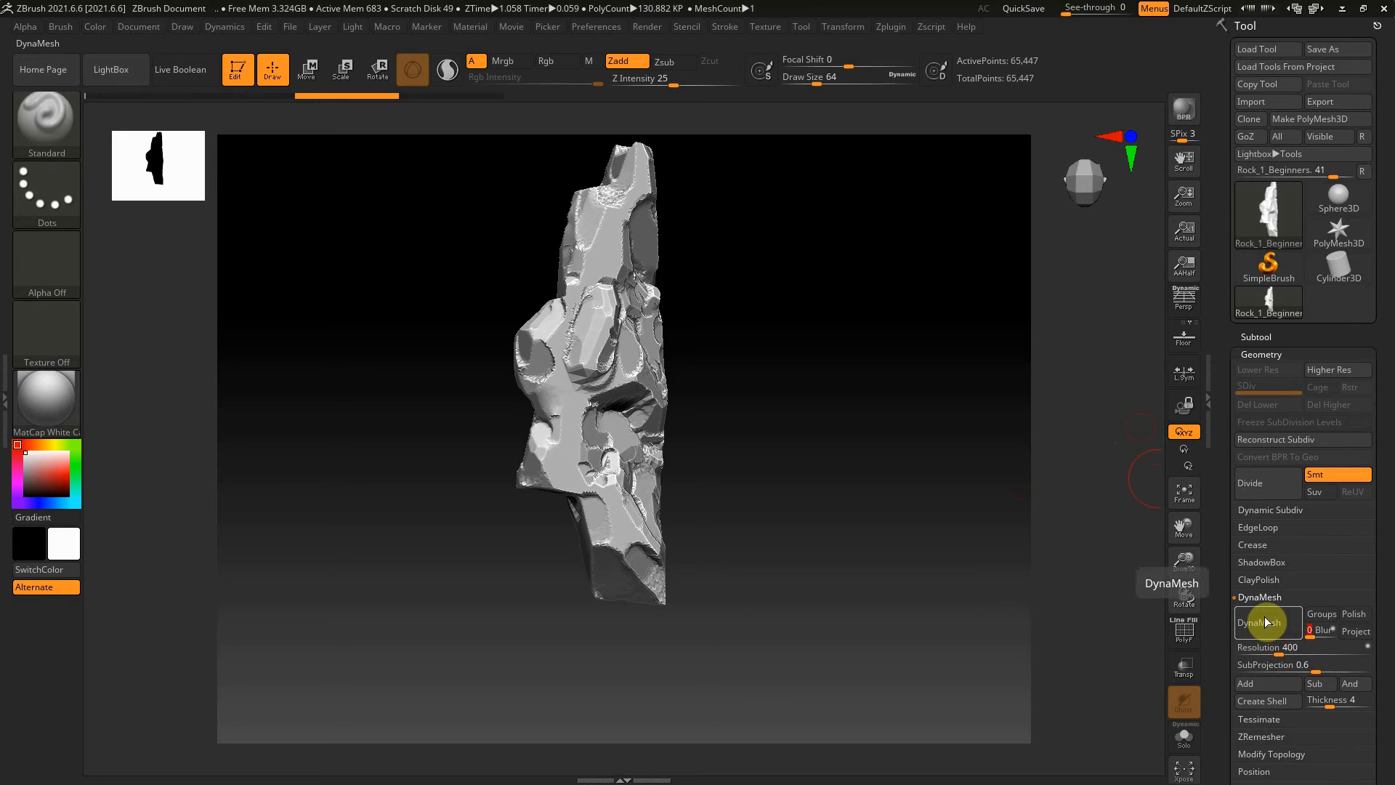
{"action": "left_click", "coordinate": [1264, 621]}
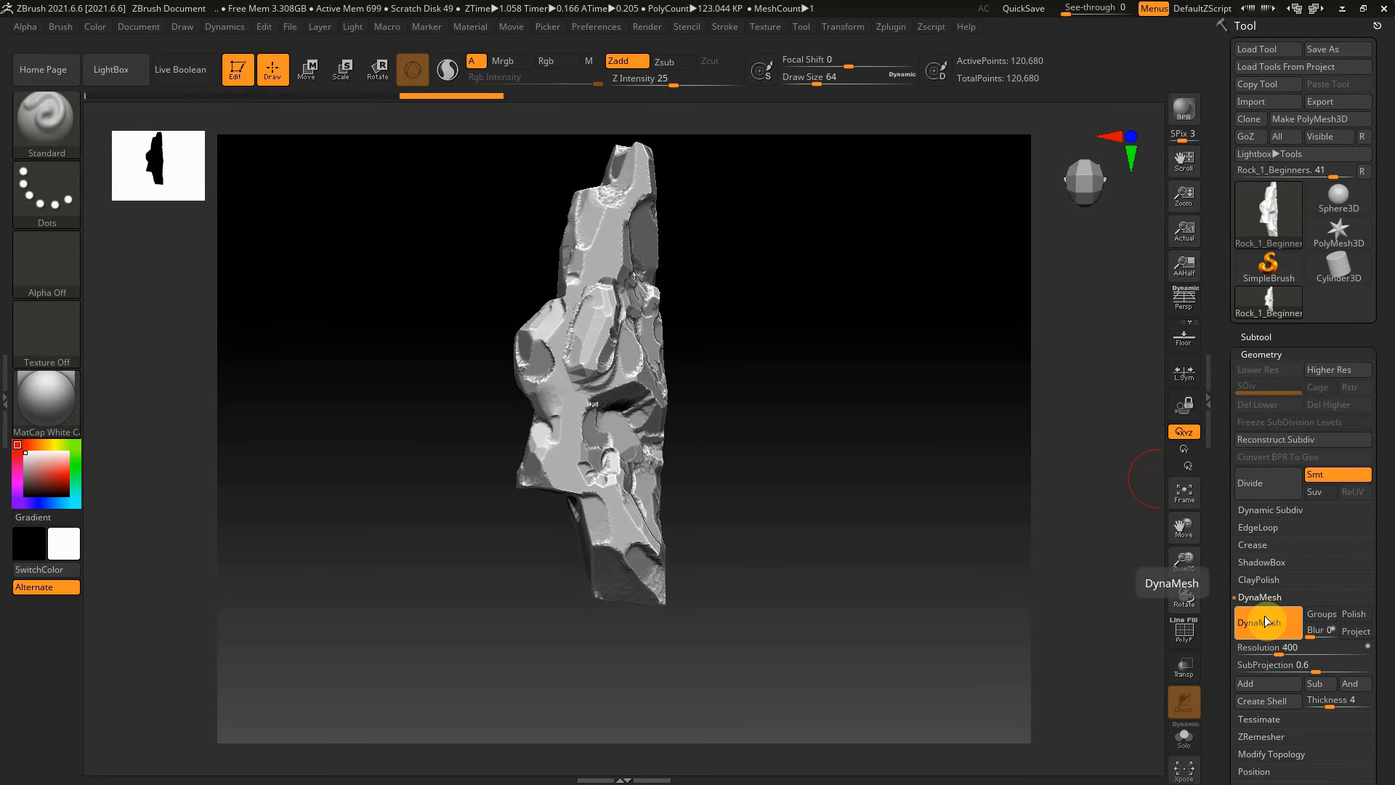
{"action": "left_click_drag", "start_coordinate": [872, 399], "coordinate": [999, 443]}
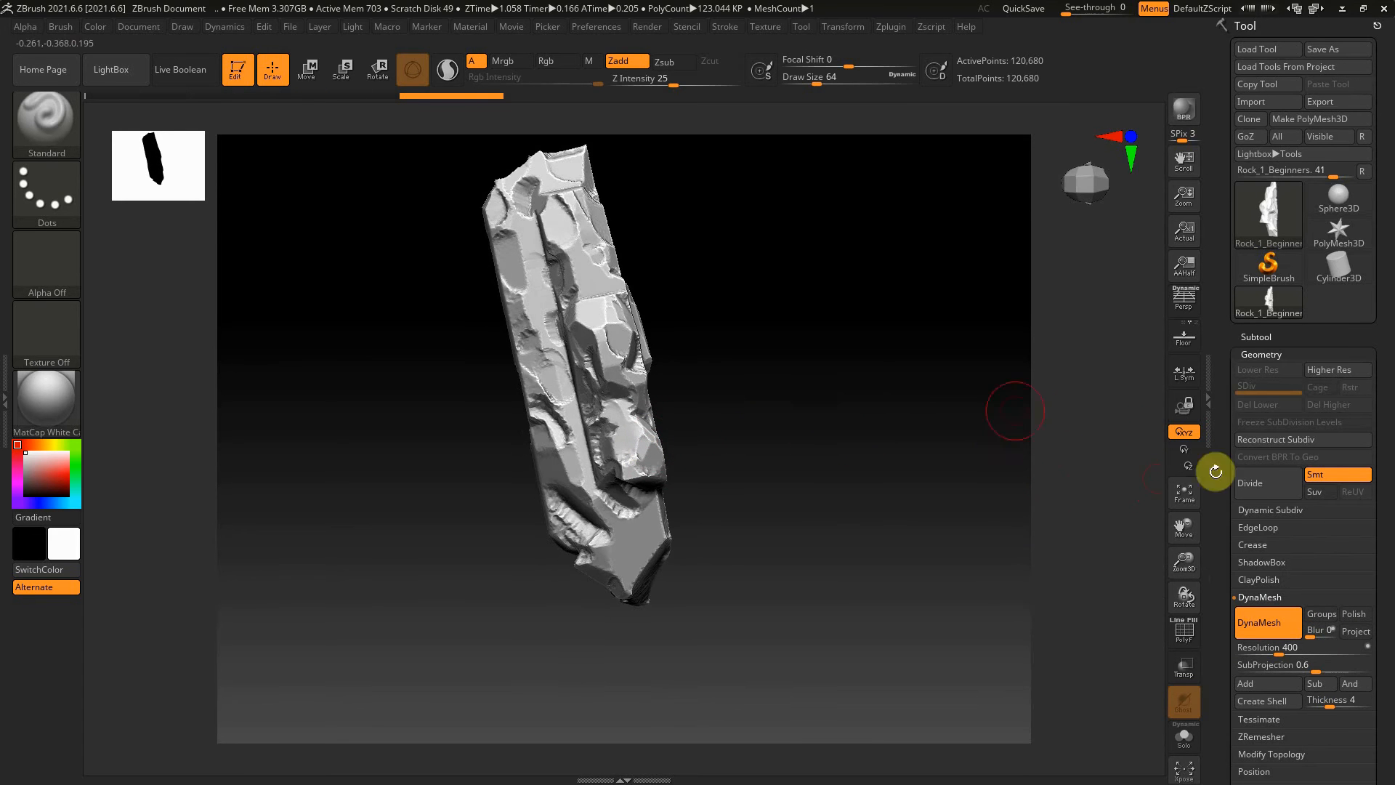
Apply ClayPolish to the rock with Max set to 10 and Sharp set to 2
{"action": "left_click", "coordinate": [1270, 353]}
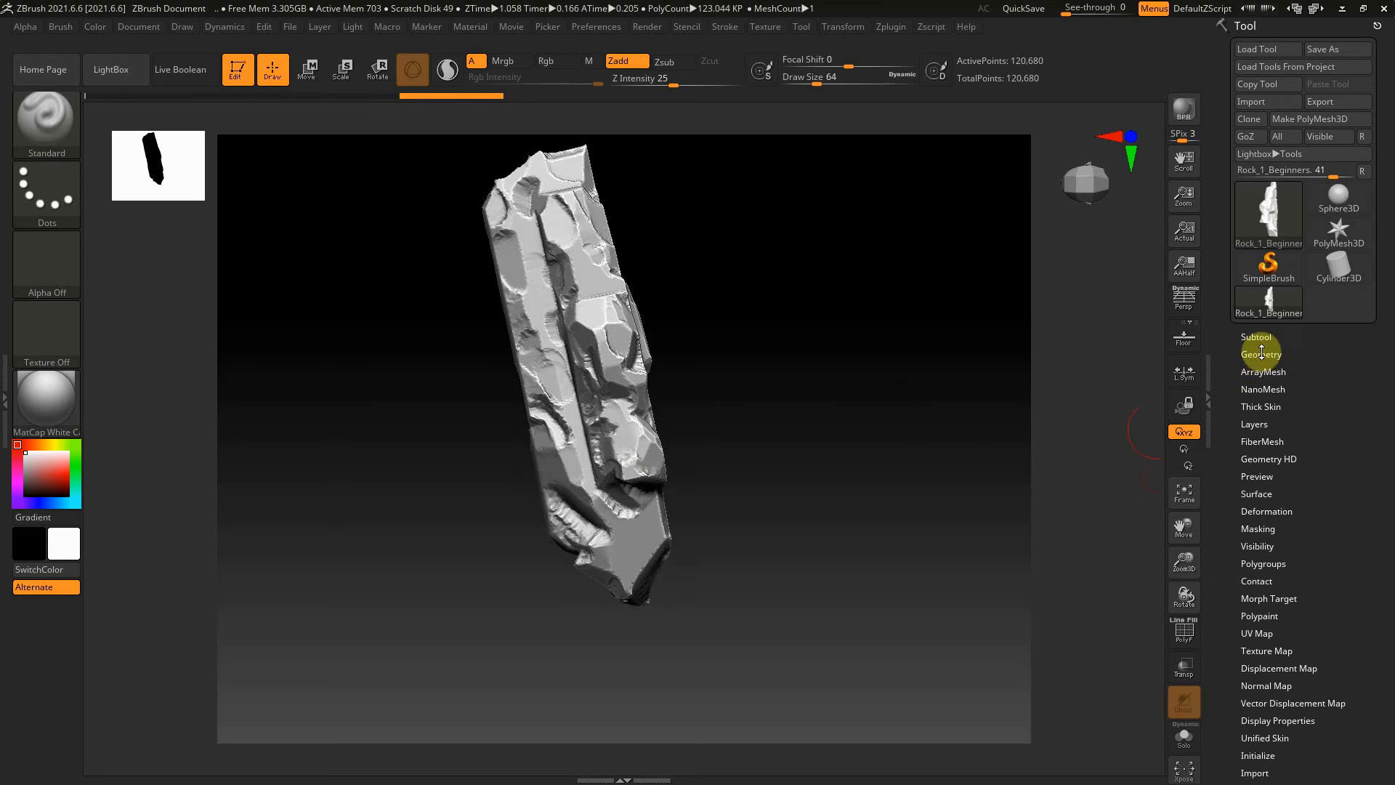
{"action": "left_click", "coordinate": [1271, 354]}
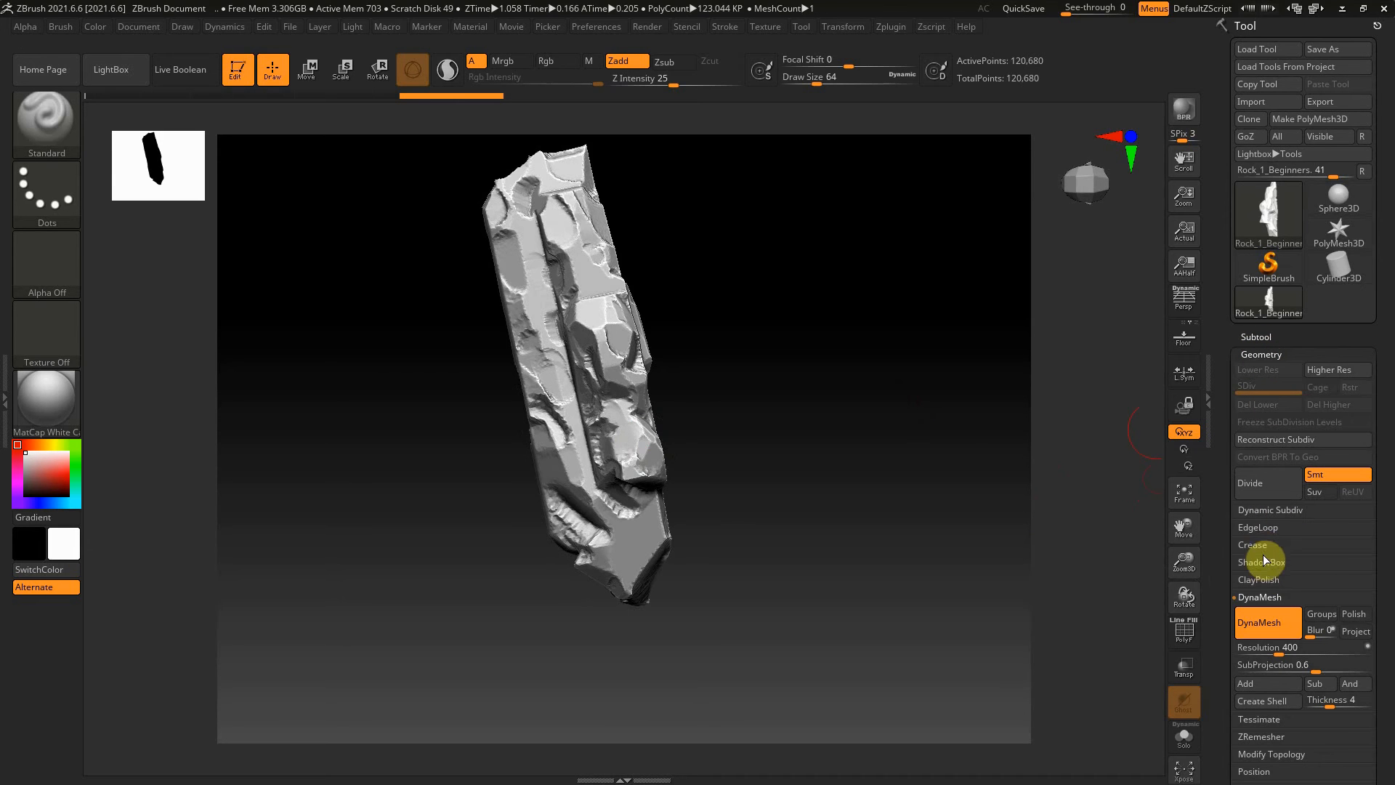
{"action": "left_click", "coordinate": [1249, 543]}
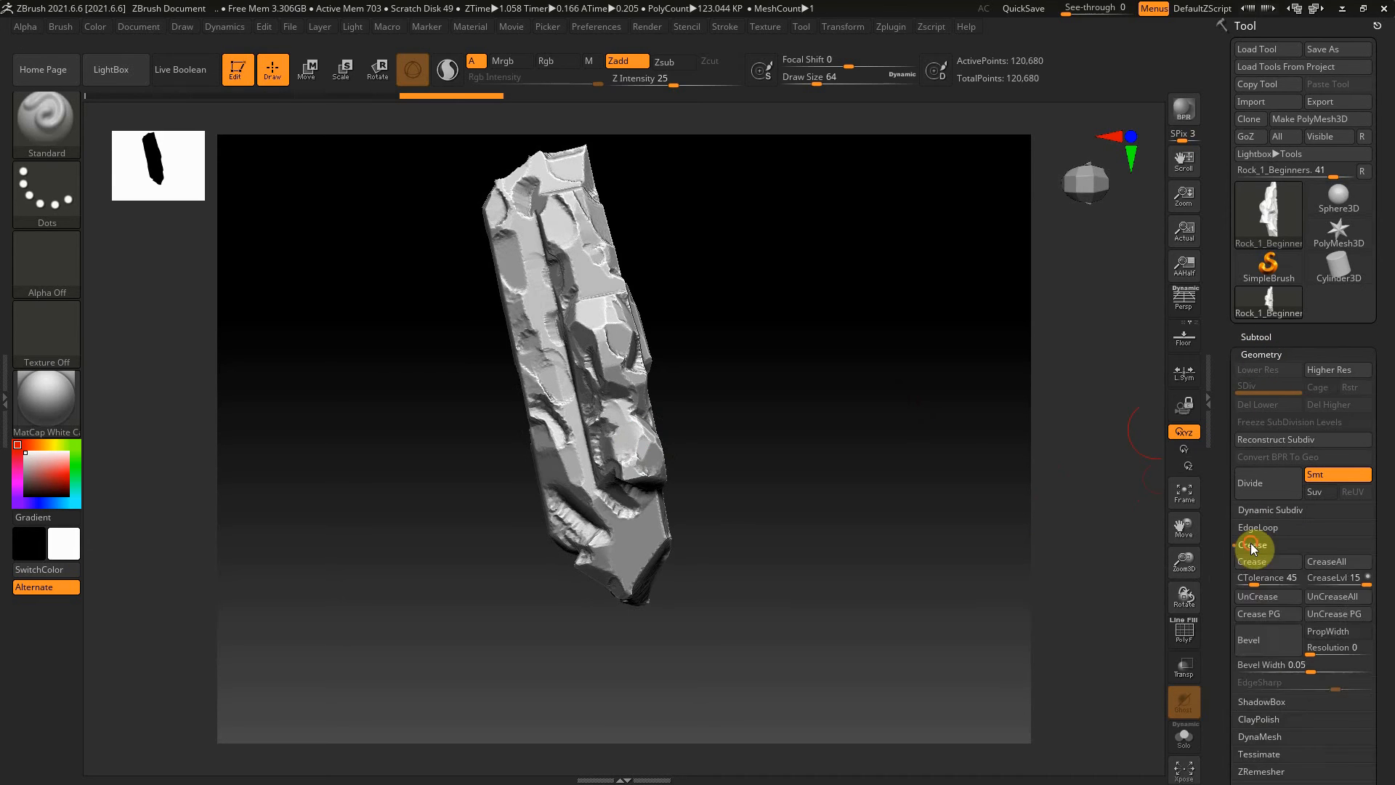
{"action": "left_click", "coordinate": [1251, 544]}
{"action": "left_click", "coordinate": [1259, 579]}
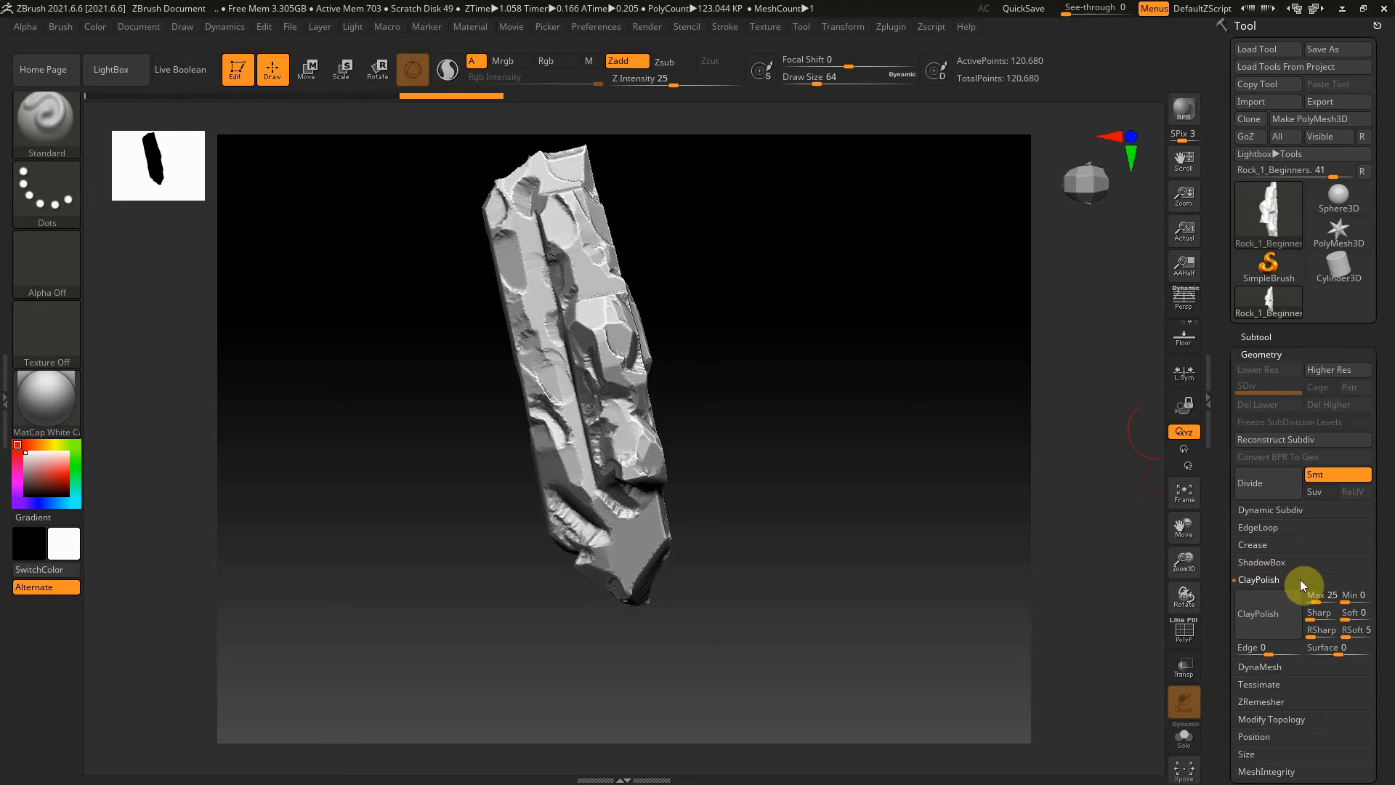
{"action": "left_click_drag", "start_coordinate": [1325, 591], "coordinate": [1324, 591]}
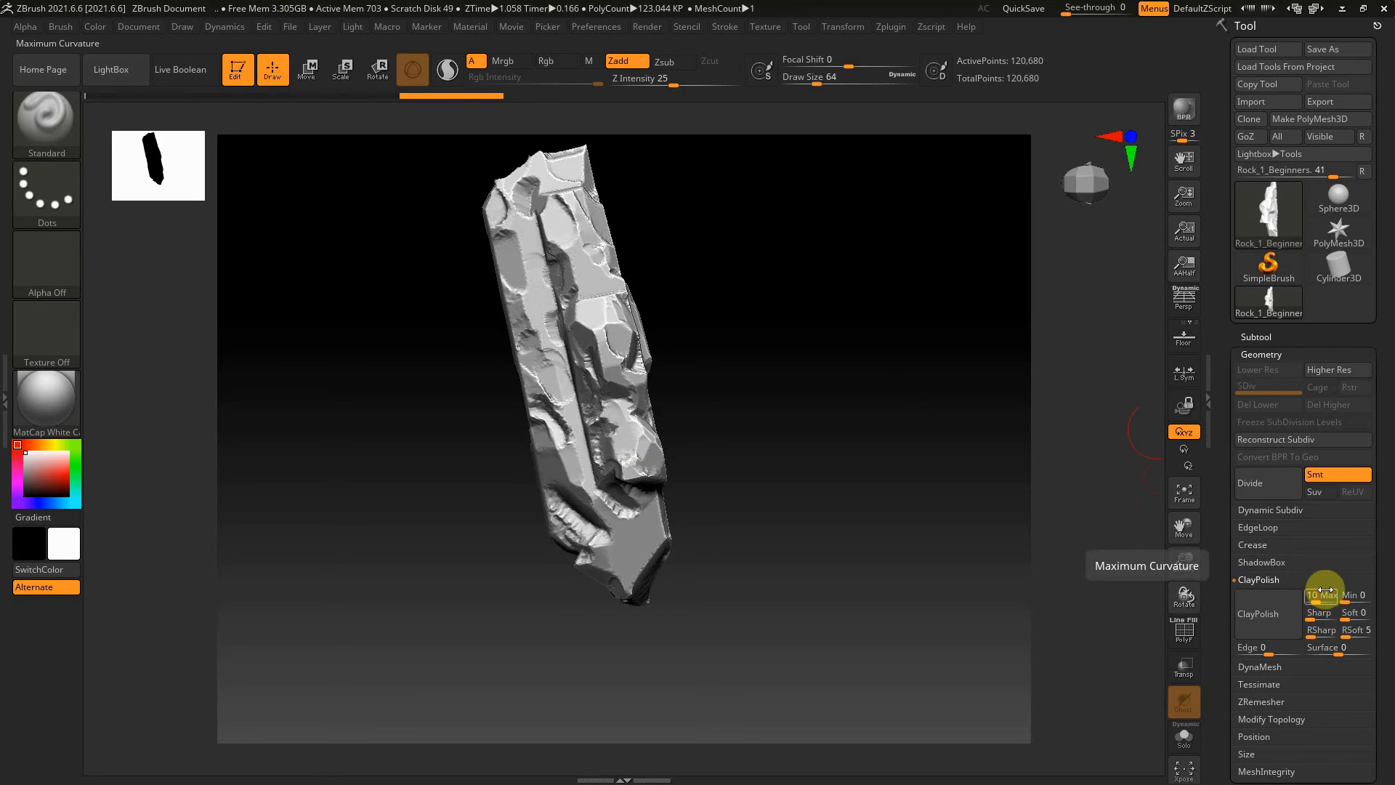
{"action": "left_click", "coordinate": [1322, 612]}
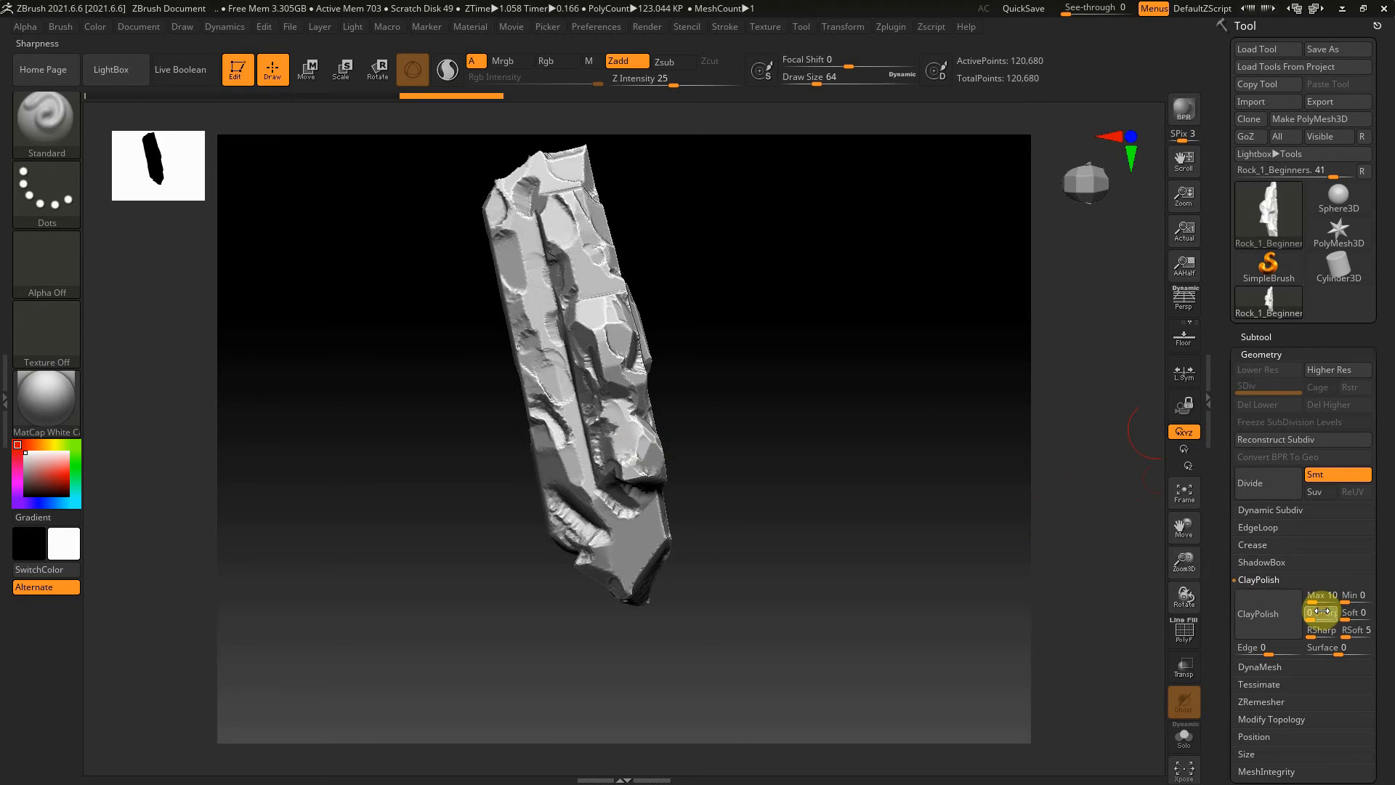
{"action": "type", "text": "2"}
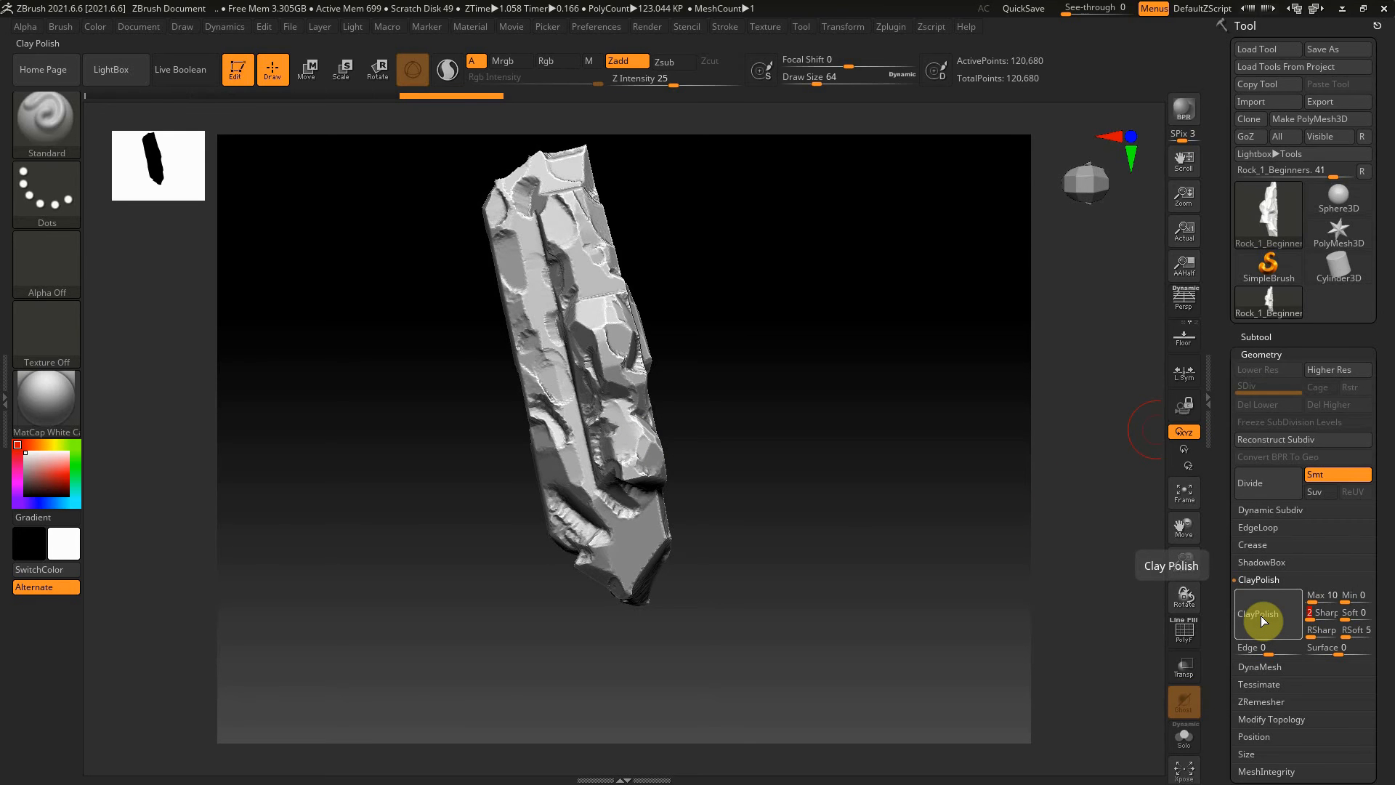
{"action": "left_click_drag", "start_coordinate": [837, 473], "coordinate": [919, 420]}
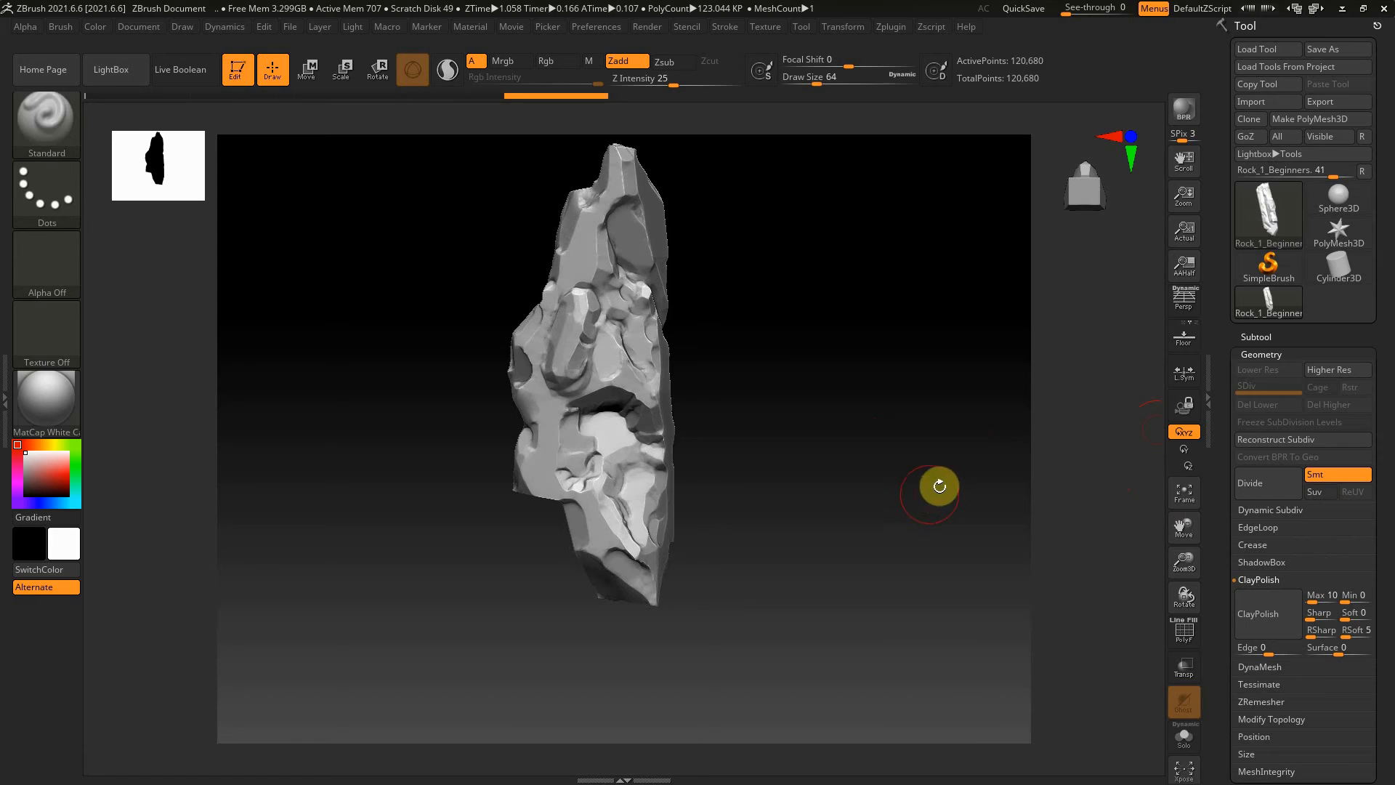
Apply ClayPolish to the rock a second time with the same settings
{"action": "left_click", "coordinate": [1282, 354]}
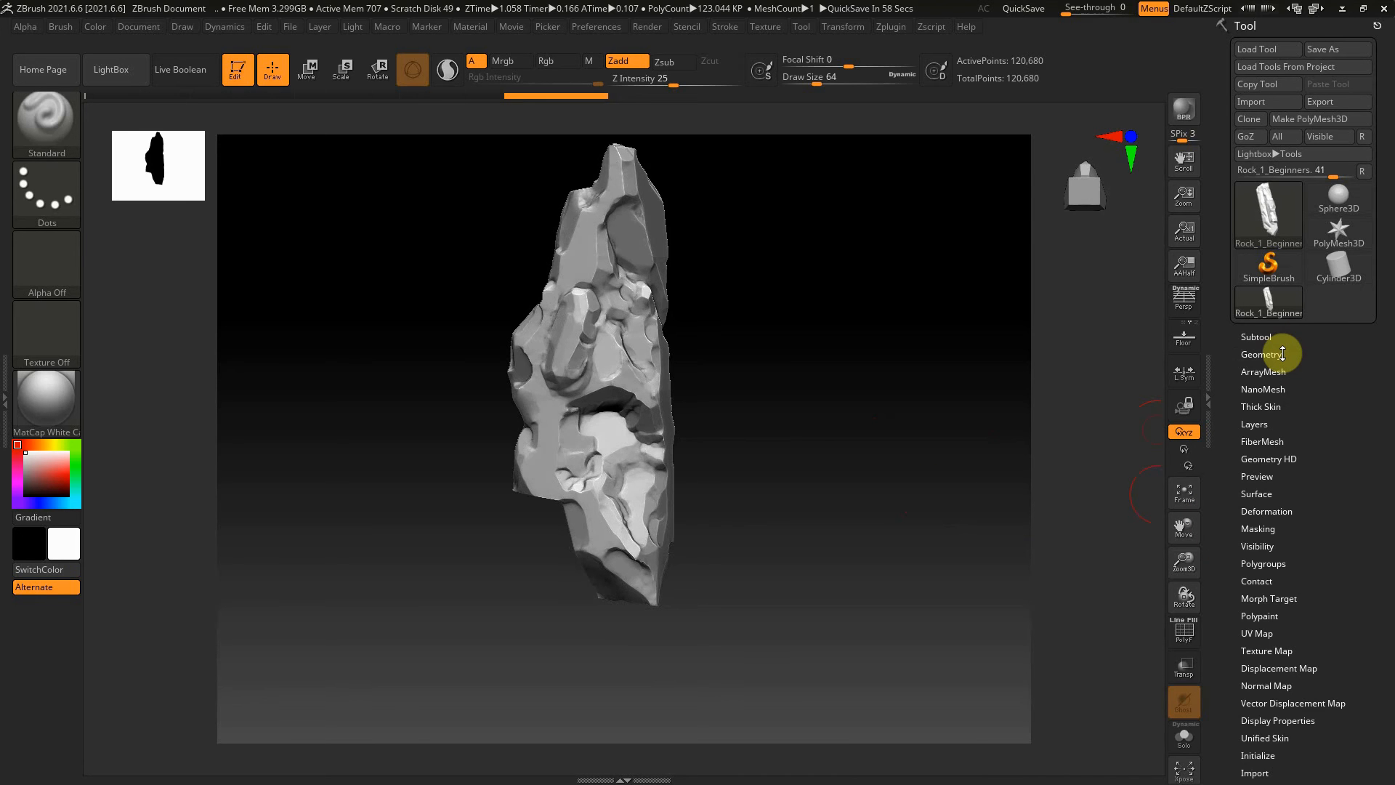
{"action": "left_click_drag", "start_coordinate": [789, 456], "coordinate": [843, 386]}
{"action": "left_click_drag", "start_coordinate": [797, 413], "coordinate": [744, 439]}
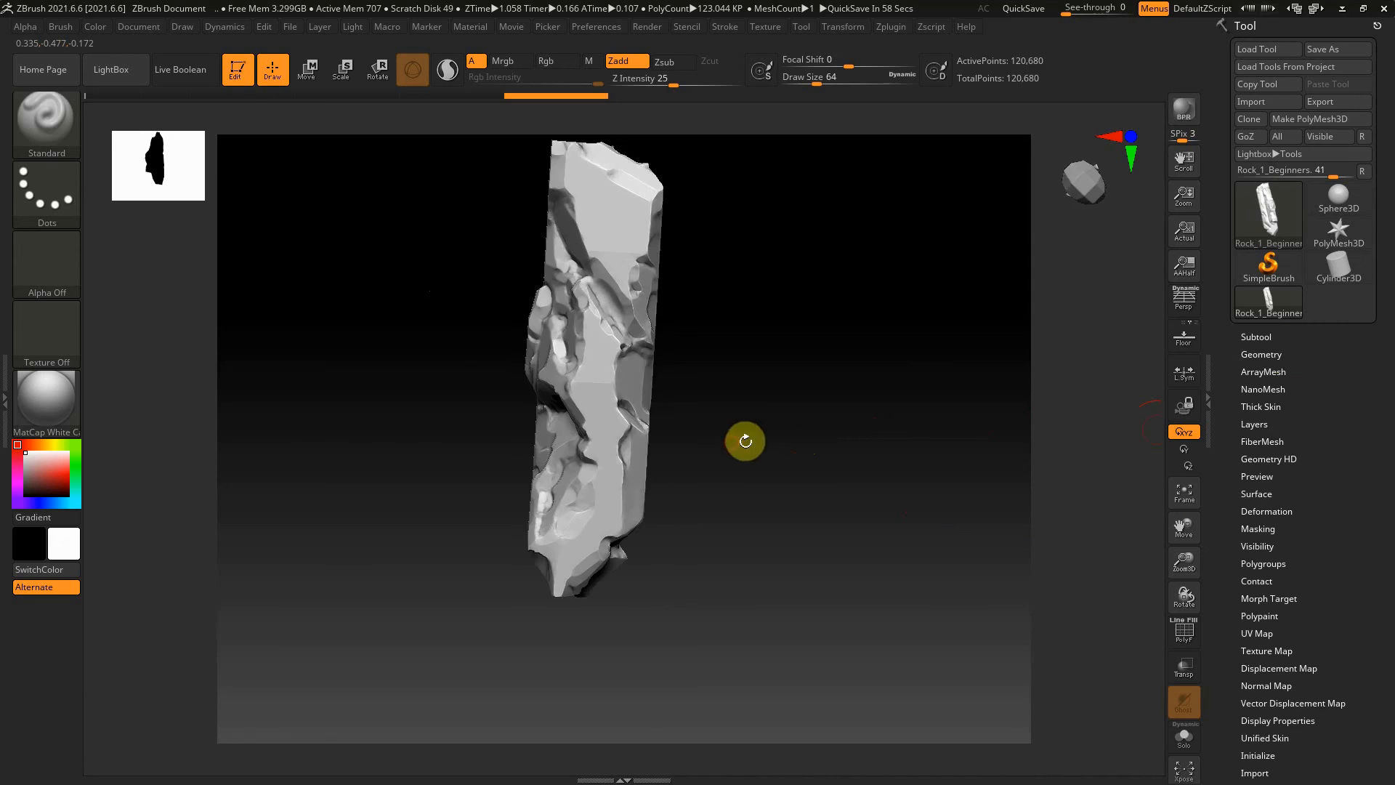
{"action": "left_click", "coordinate": [1255, 354]}
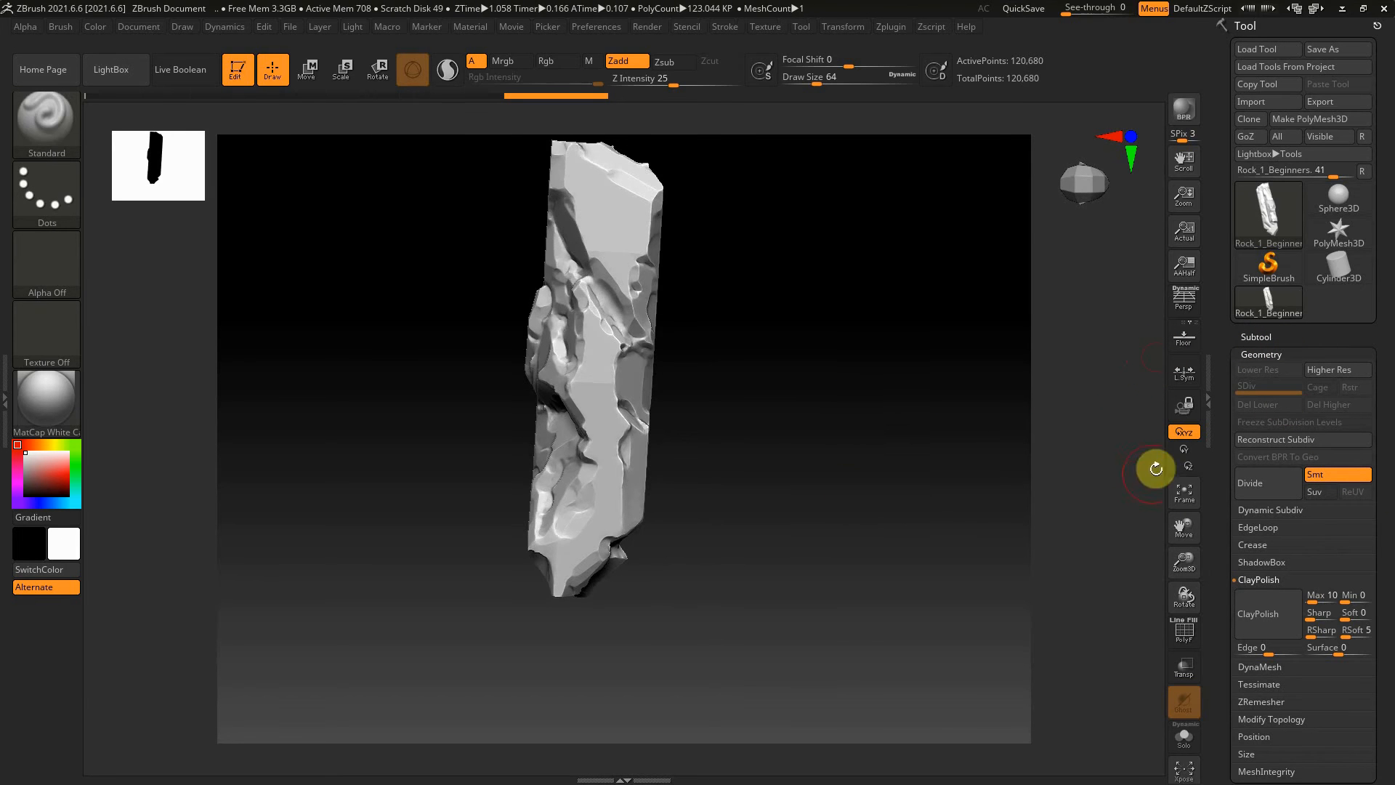
{"action": "left_click_drag", "start_coordinate": [906, 495], "coordinate": [645, 563]}
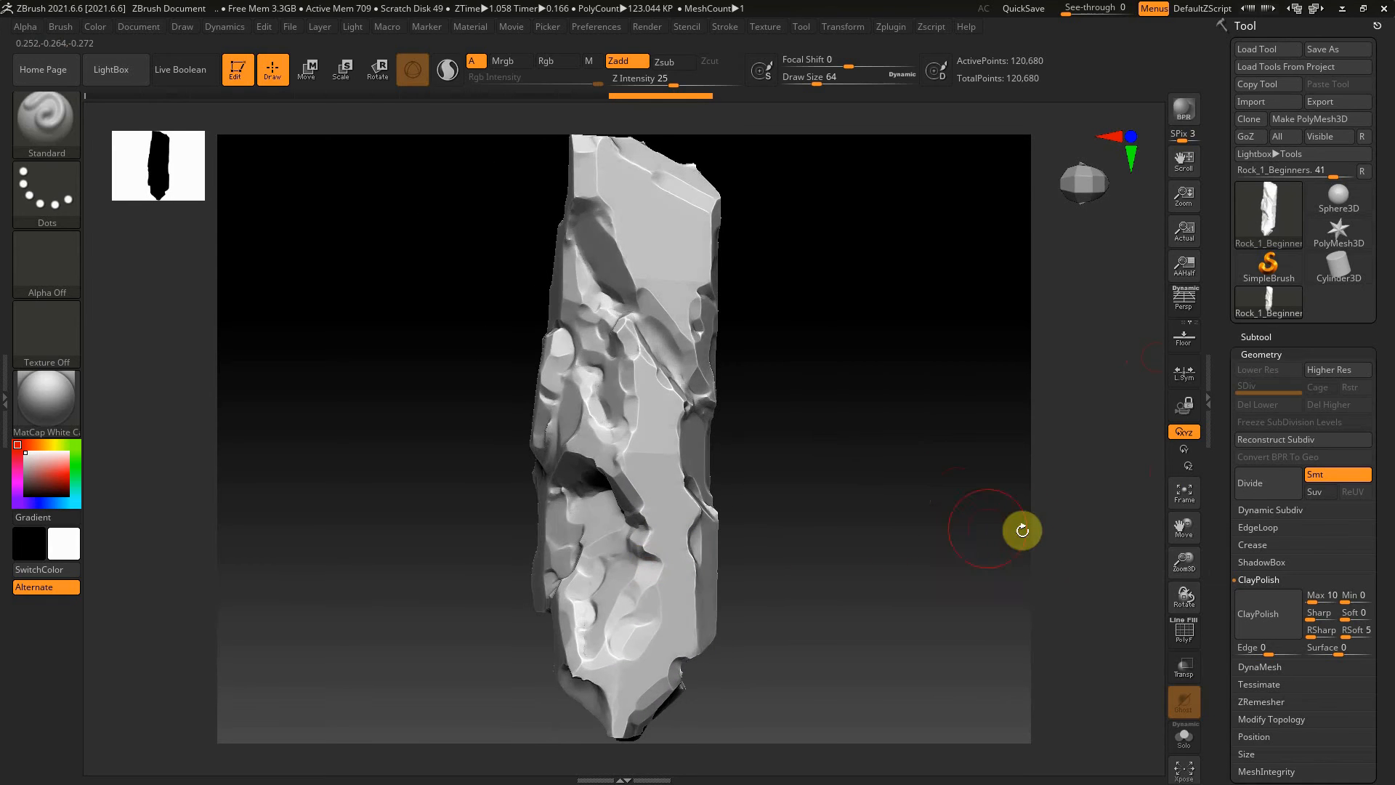
{"action": "left_click", "coordinate": [1286, 352]}
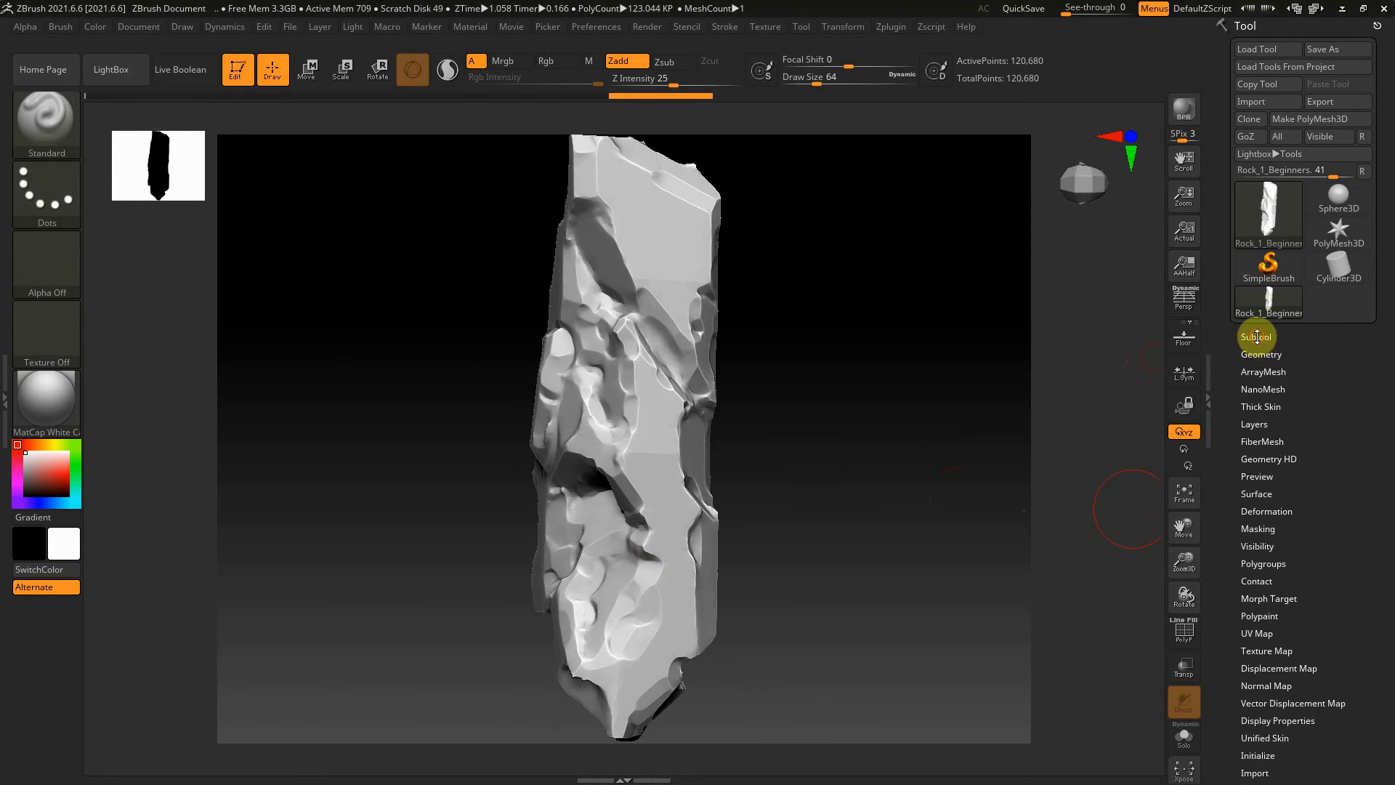
Duplicate the Rock_1_Beginners subtool and hide the original, leaving the copy selected
{"action": "left_click", "coordinate": [1257, 336]}
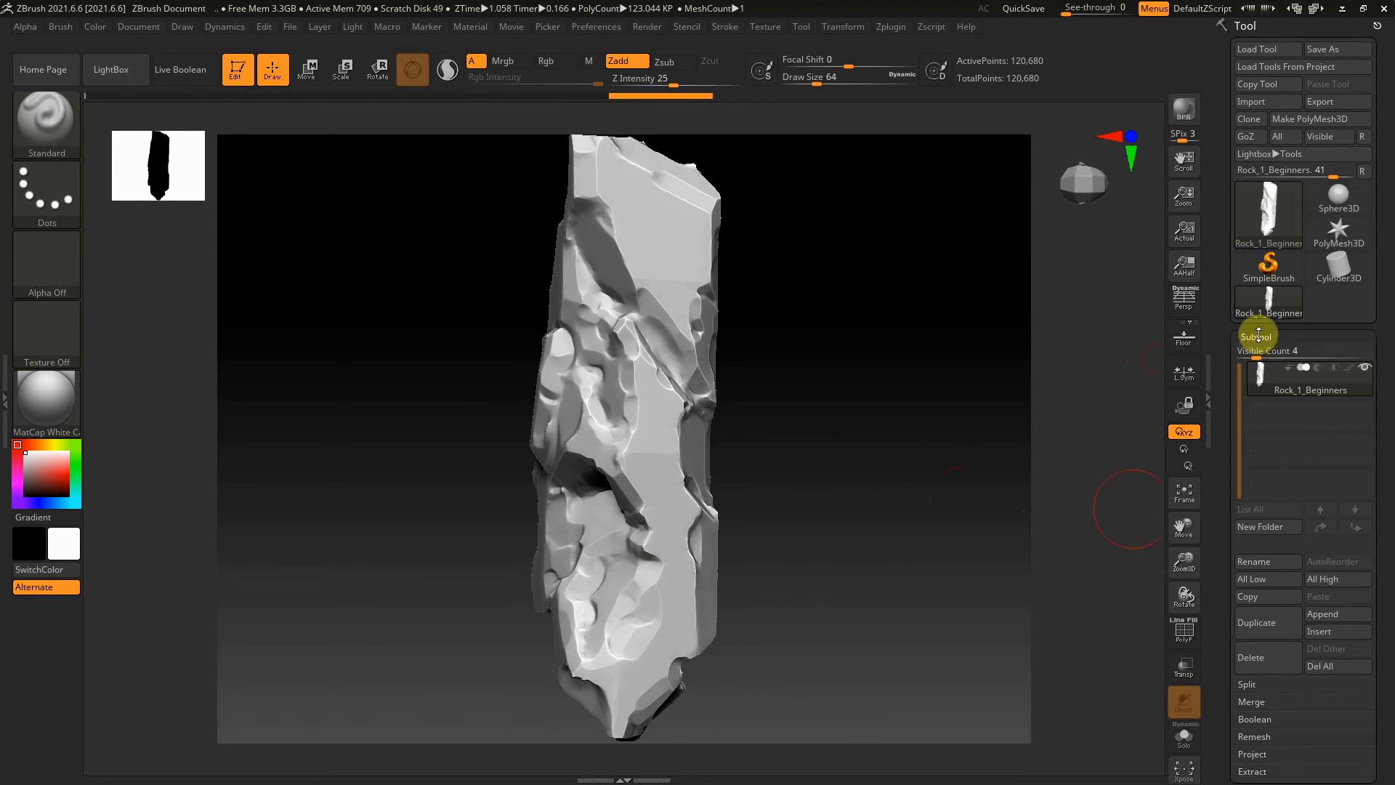
{"action": "left_click", "coordinate": [1267, 624]}
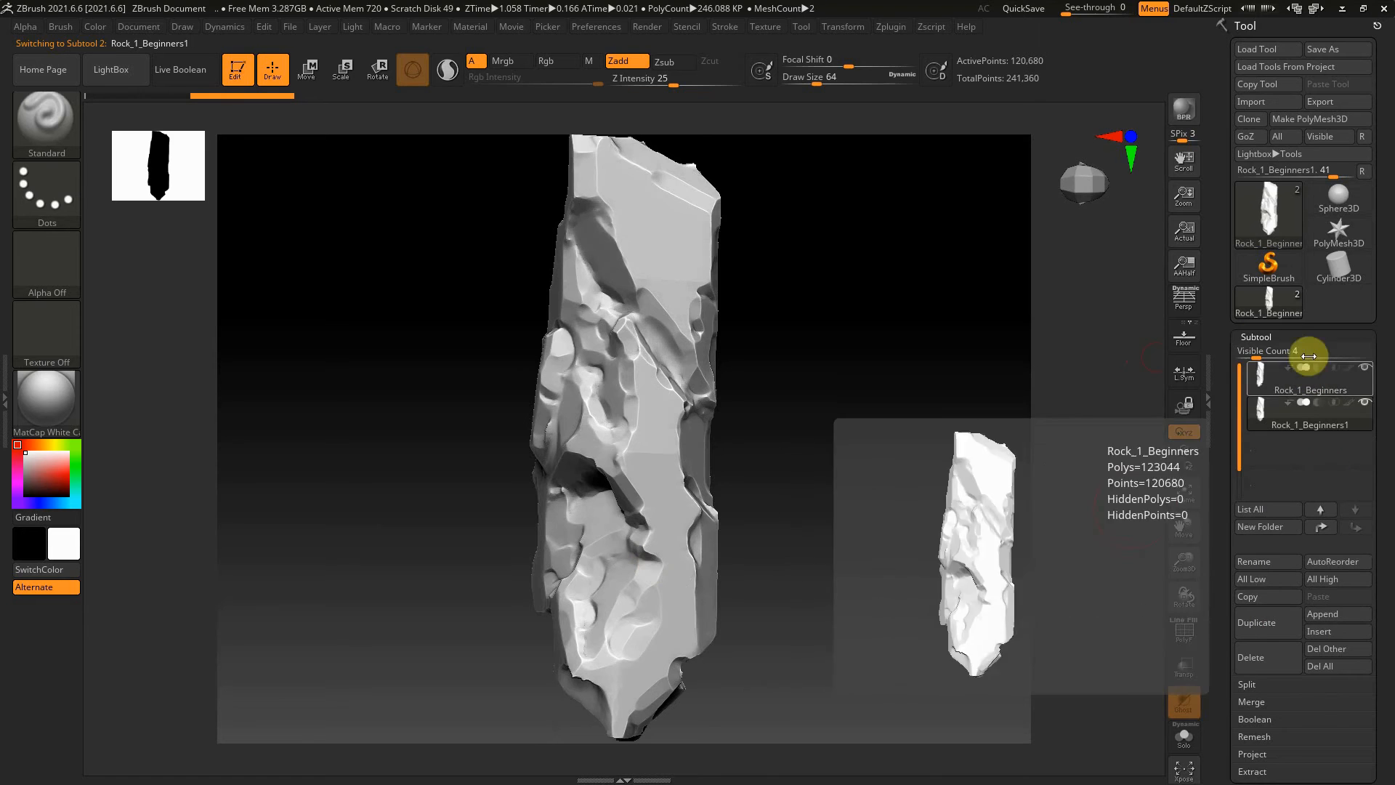
{"action": "left_click", "coordinate": [1363, 372]}
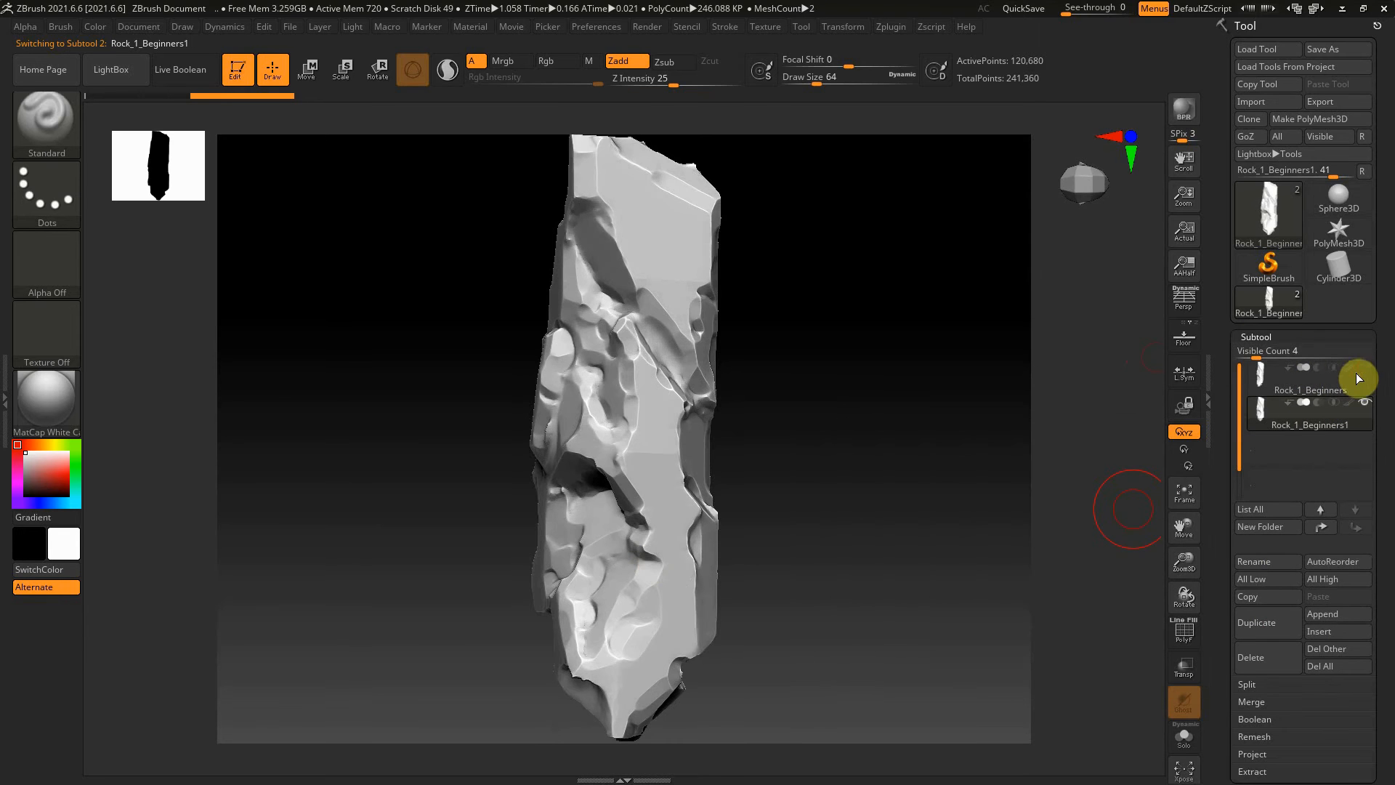
{"action": "left_click", "coordinate": [1304, 335]}
ZRemesh the duplicated rock with KeepCreases and DetectEdges enabled and Target Polygons Count at 5
{"action": "left_click", "coordinate": [1275, 354]}
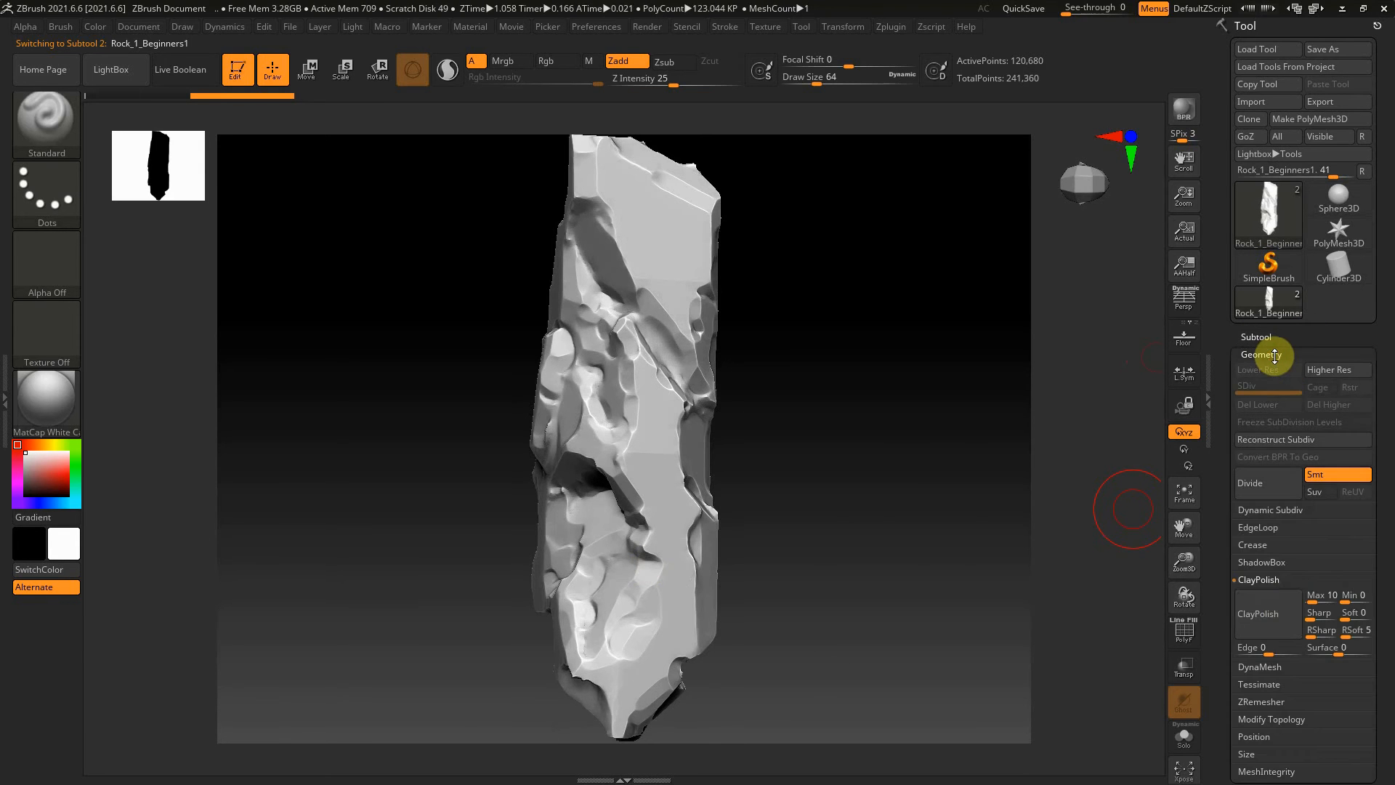
{"action": "left_click", "coordinate": [1262, 579]}
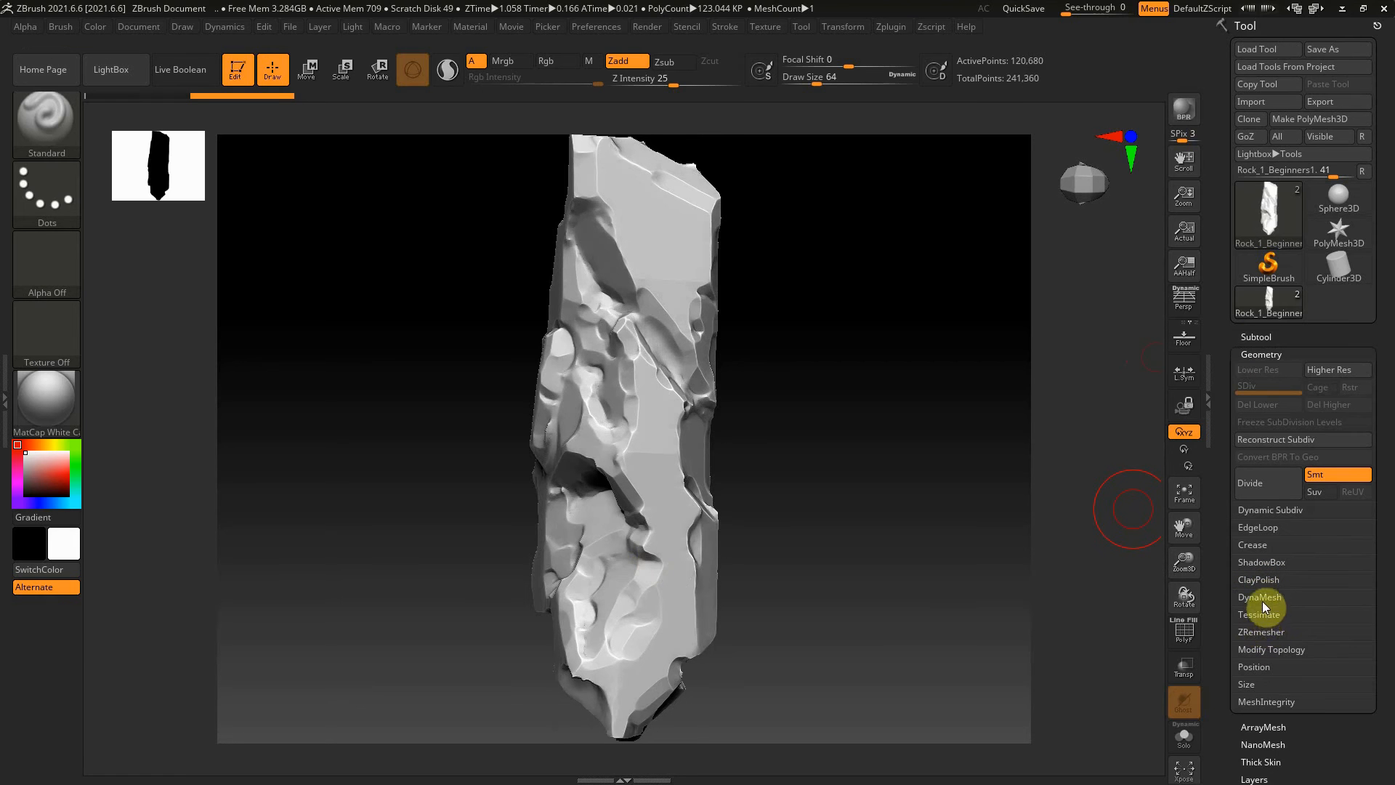
{"action": "left_click", "coordinate": [1262, 635]}
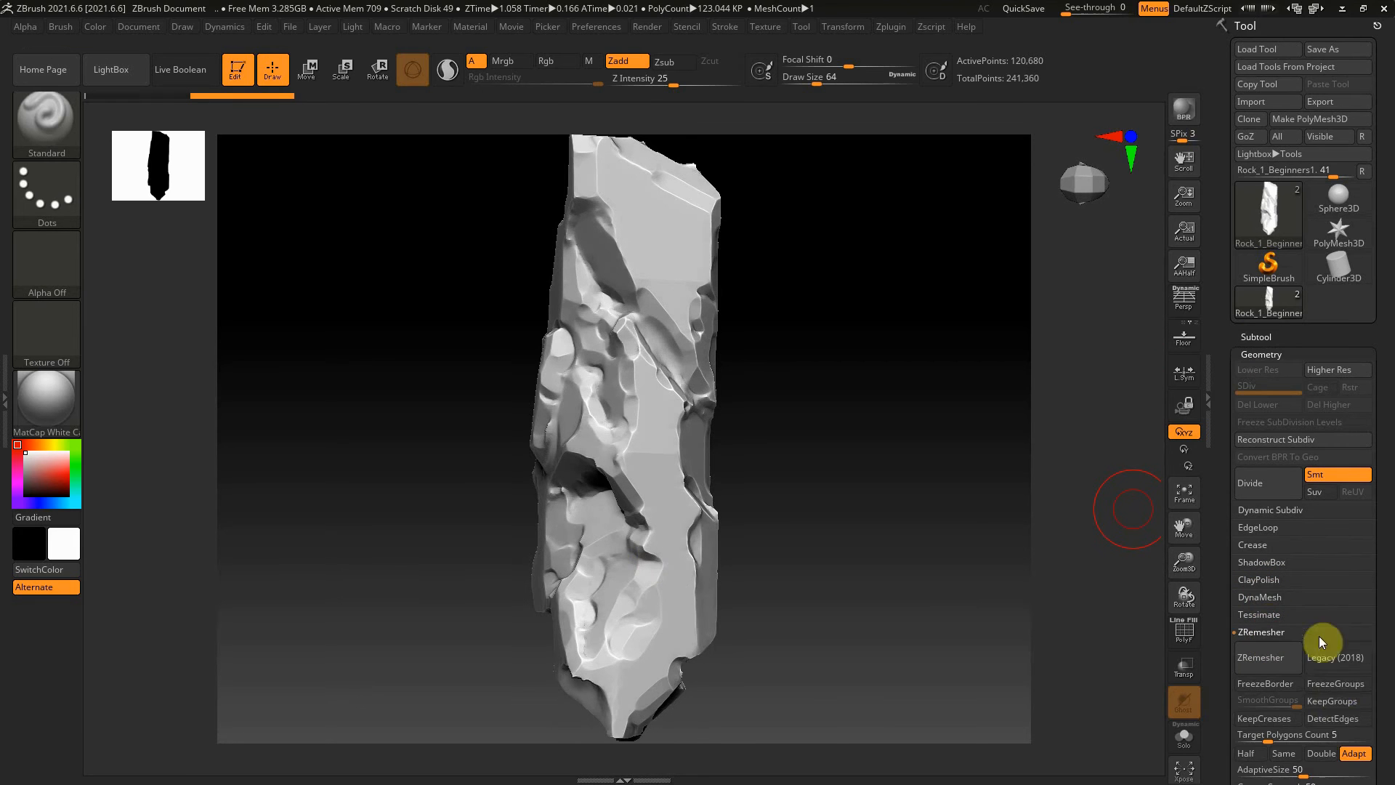
{"action": "left_click", "coordinate": [1332, 716]}
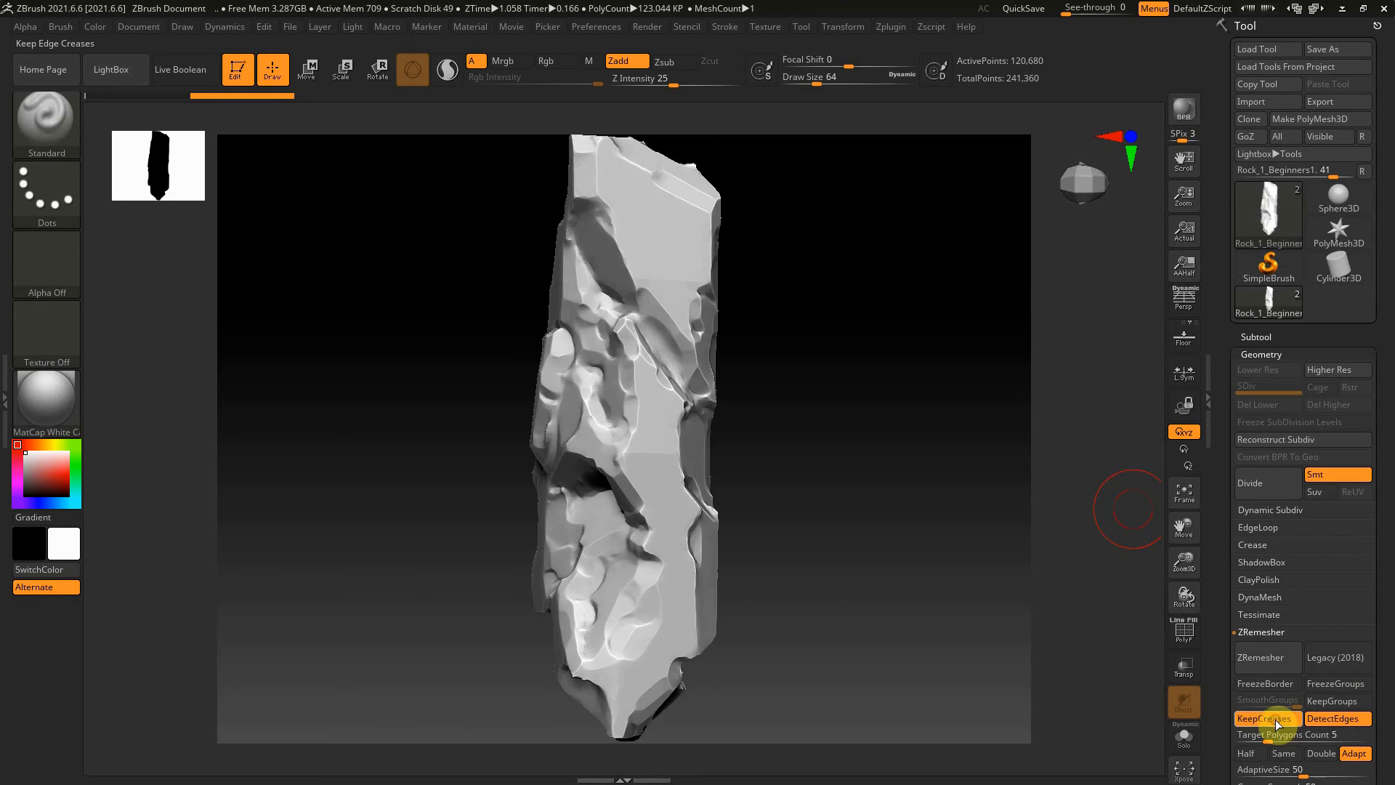
{"action": "left_click_drag", "start_coordinate": [1380, 652], "coordinate": [1384, 611]}
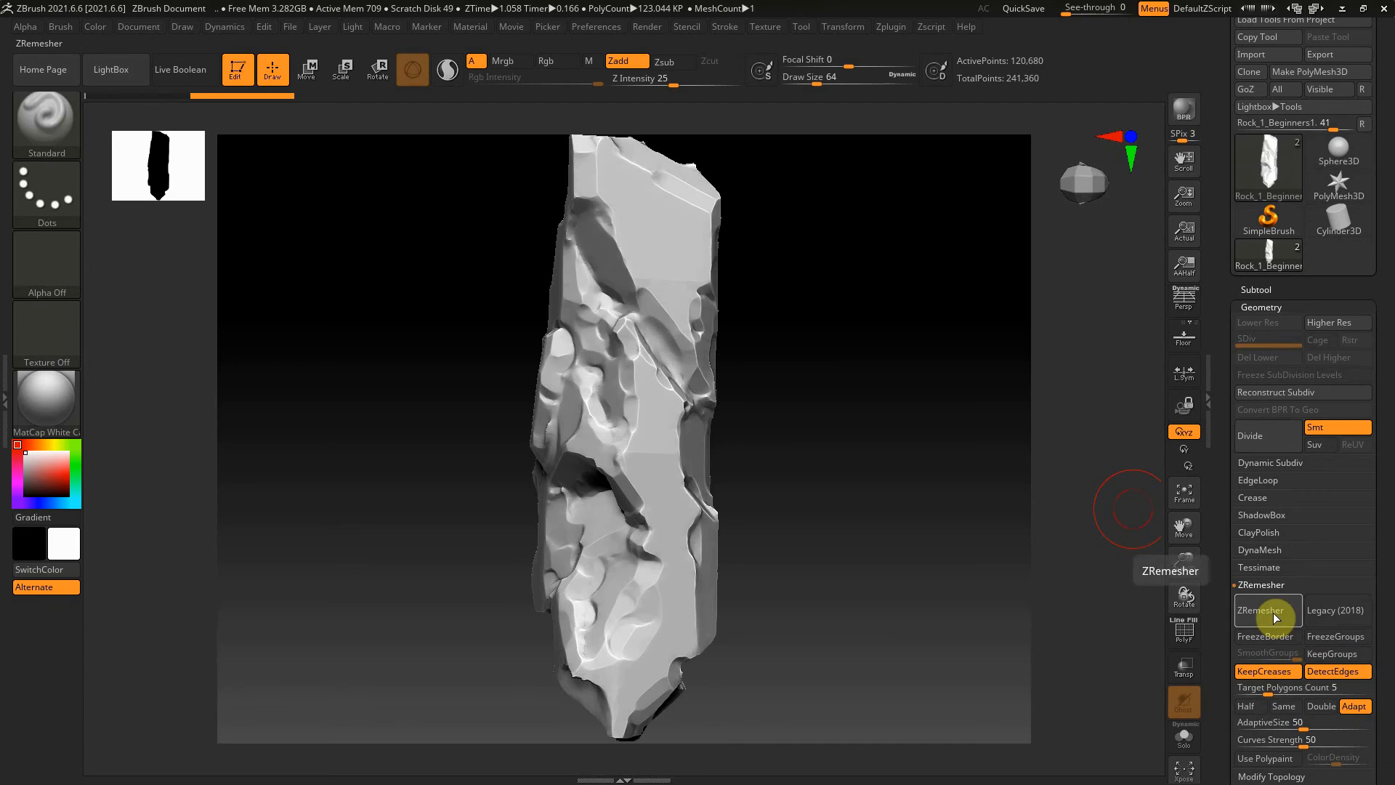
{"action": "left_click", "coordinate": [1288, 689]}
{"action": "key", "text": "Return"}
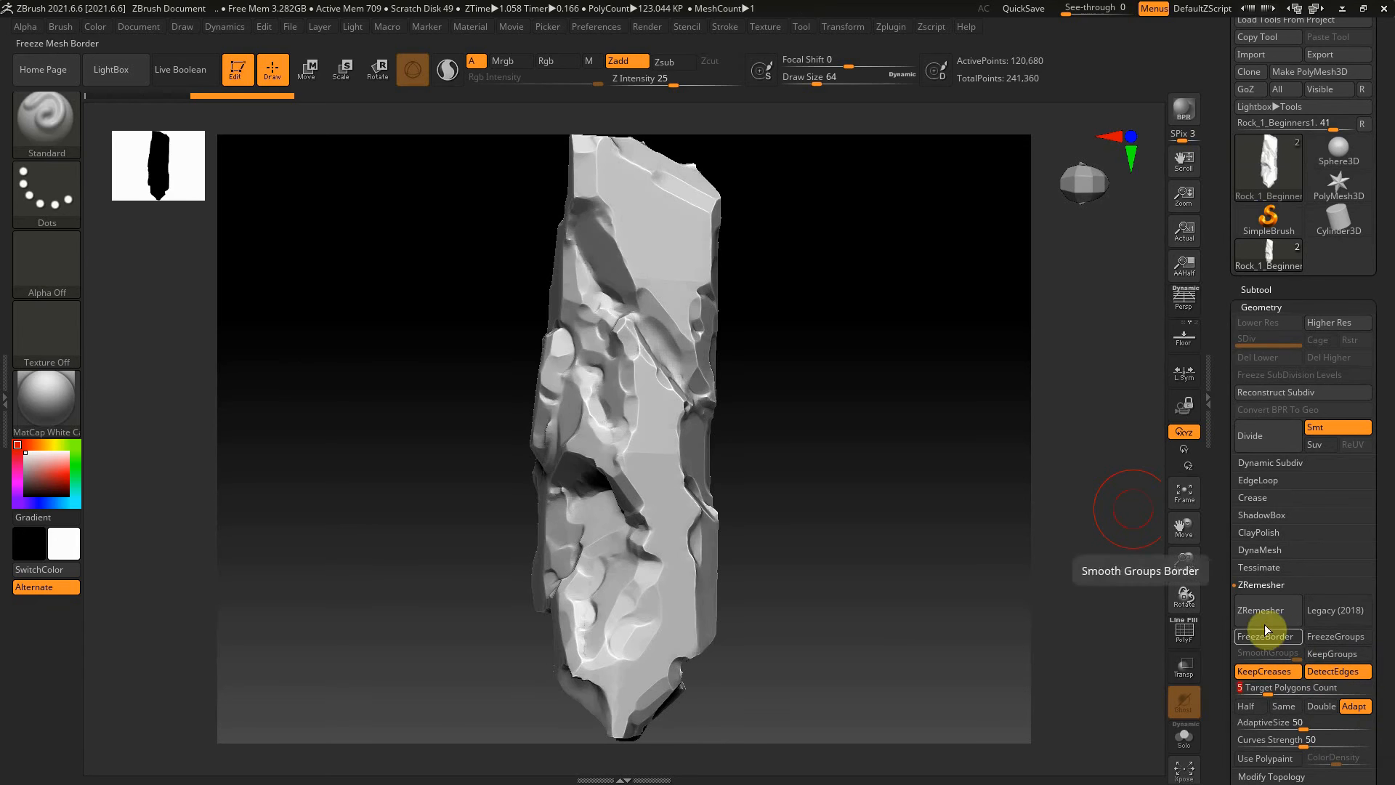
{"action": "left_click", "coordinate": [1265, 610]}
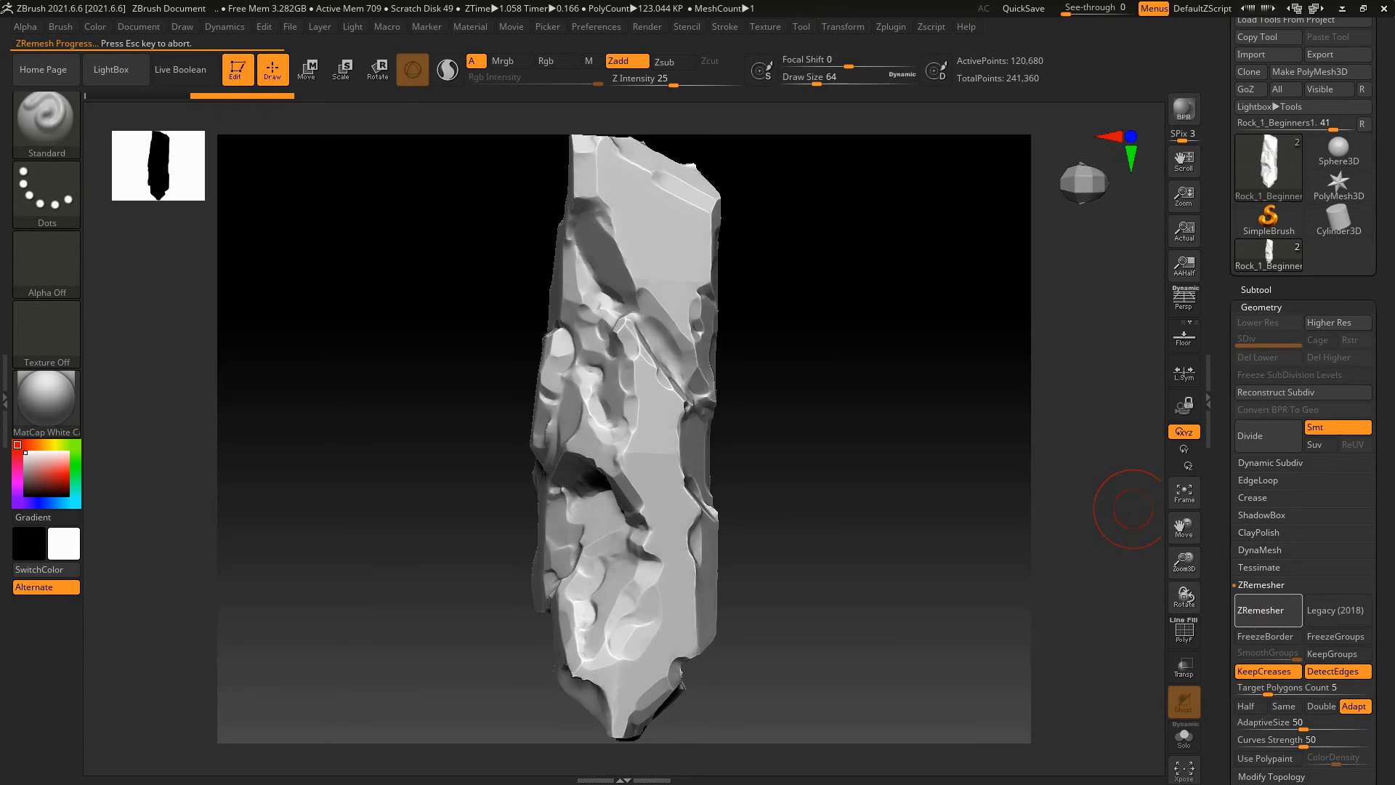
Divide the remeshed rock up to subdivision level 3 and trim it back to level 2 by deleting the higher level
{"action": "left_click", "coordinate": [1256, 306]}
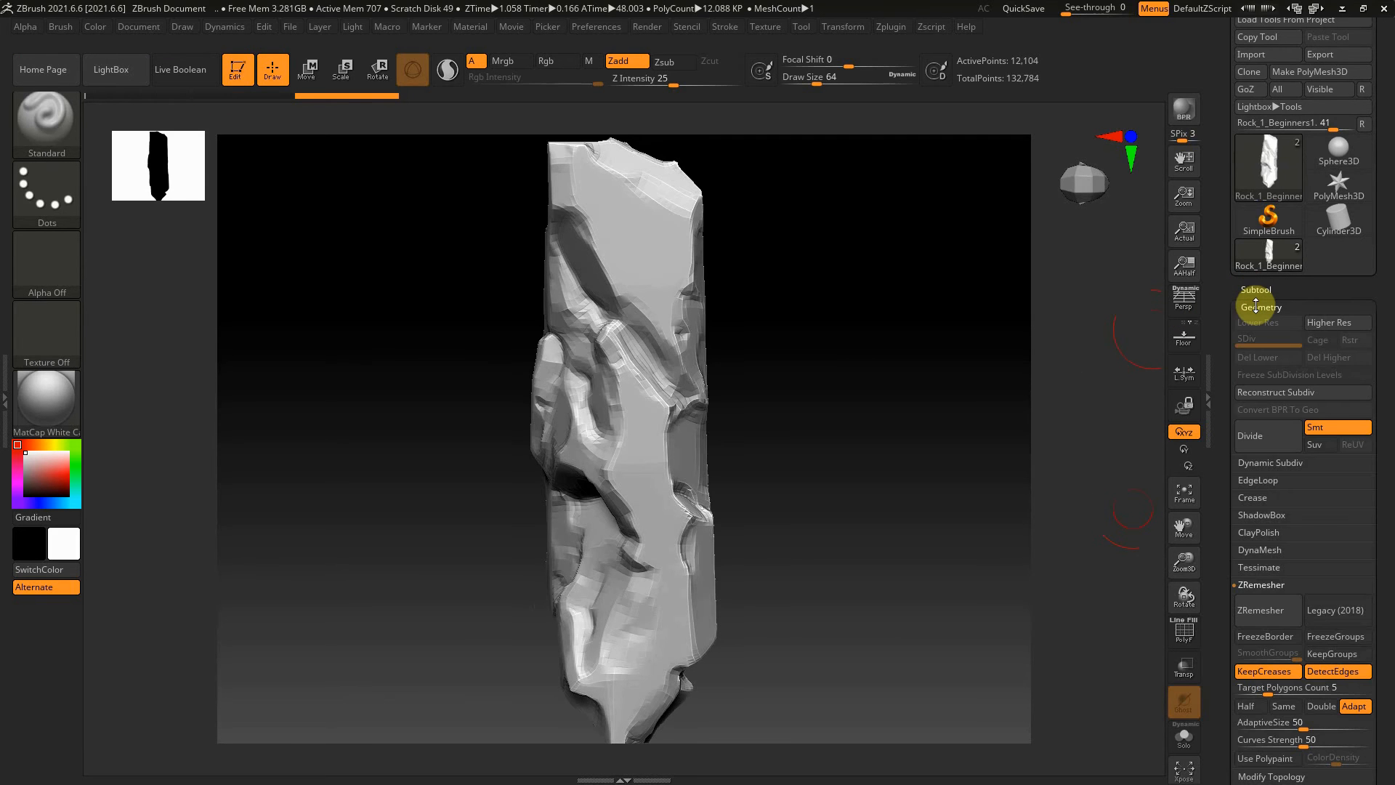
{"action": "left_click", "coordinate": [1272, 432]}
{"action": "left_click", "coordinate": [1272, 432]}
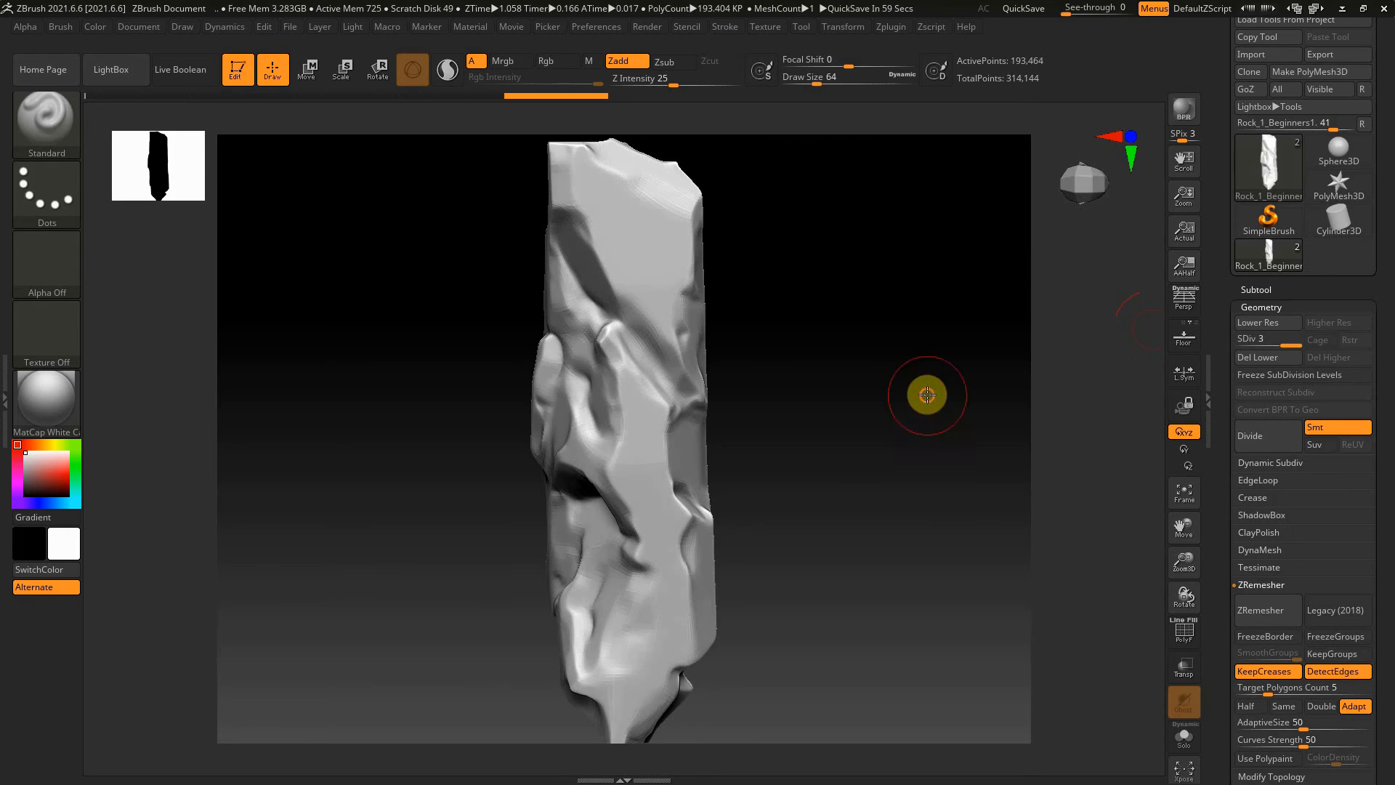
{"action": "left_click_drag", "start_coordinate": [925, 396], "coordinate": [729, 395]}
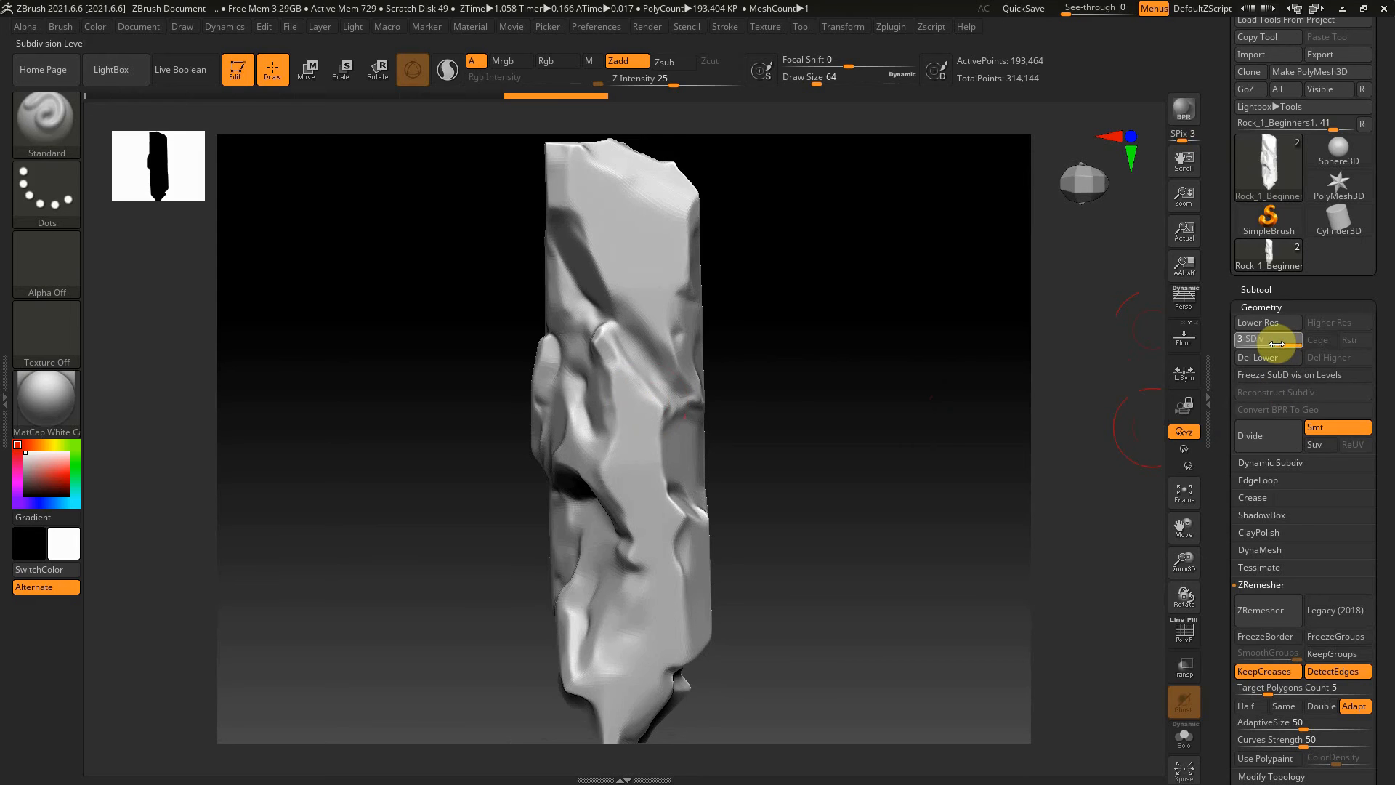
{"action": "left_click_drag", "start_coordinate": [1275, 342], "coordinate": [1273, 343]}
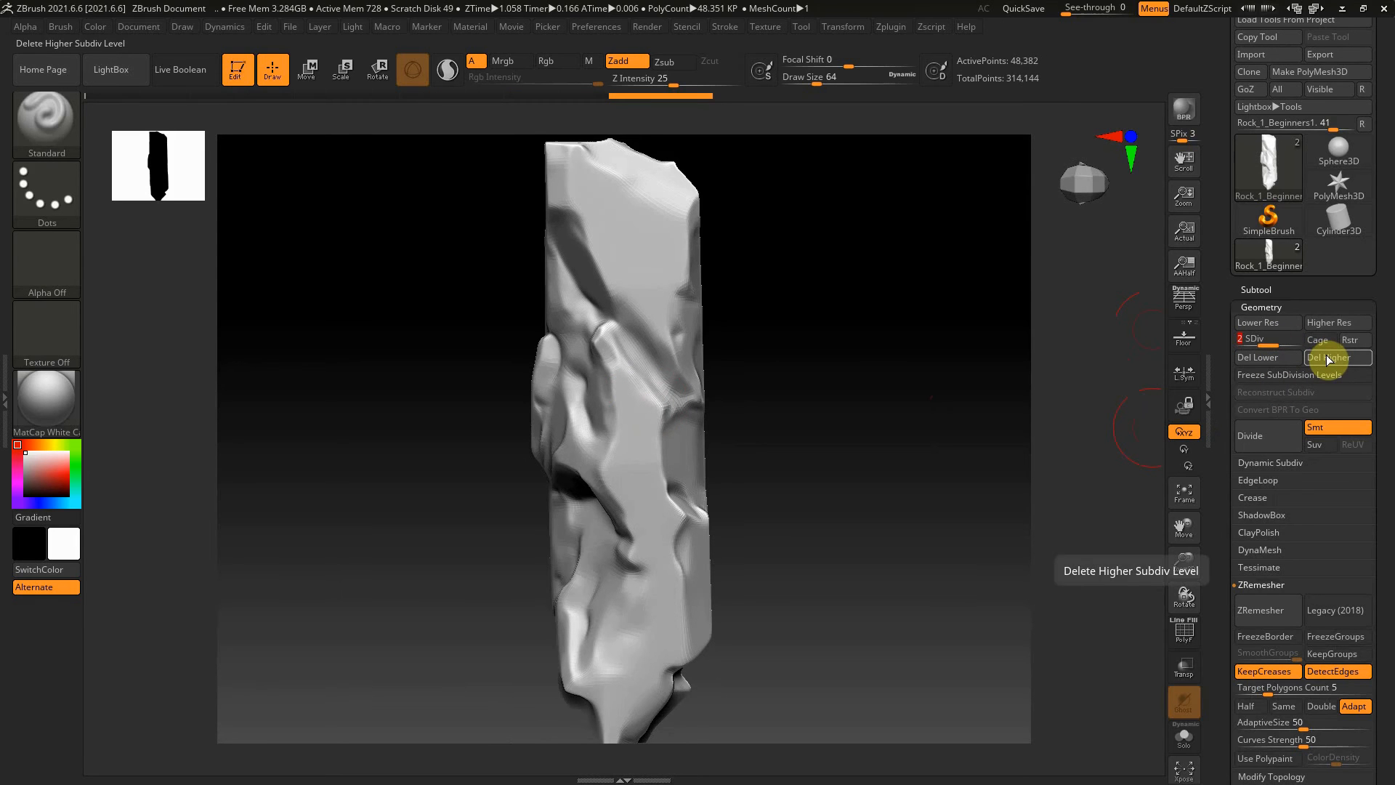
{"action": "left_click", "coordinate": [1325, 355]}
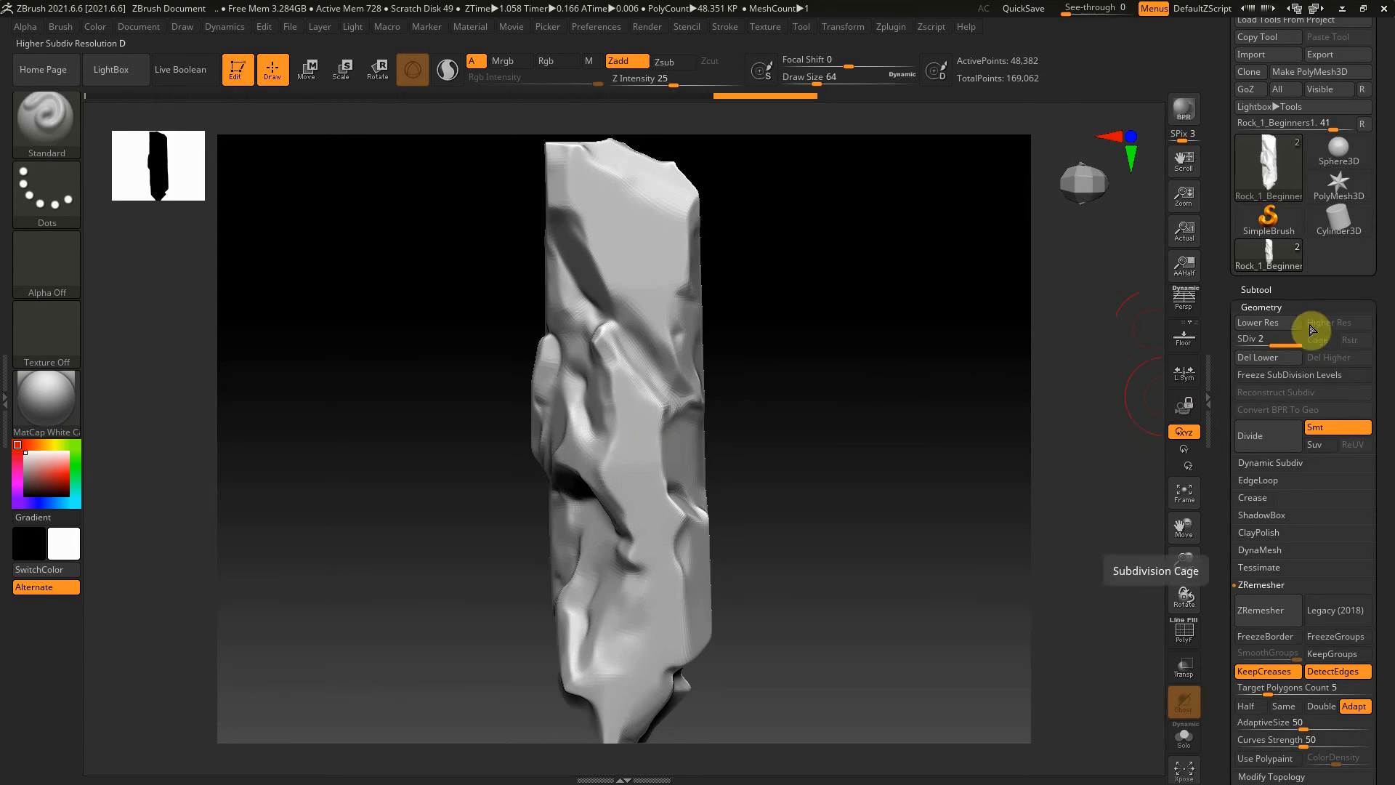
Project the original rock's detail onto the level 2 duplicate with ProjectAll, showing the original for the projection and hiding it again
{"action": "left_click", "coordinate": [1277, 289]}
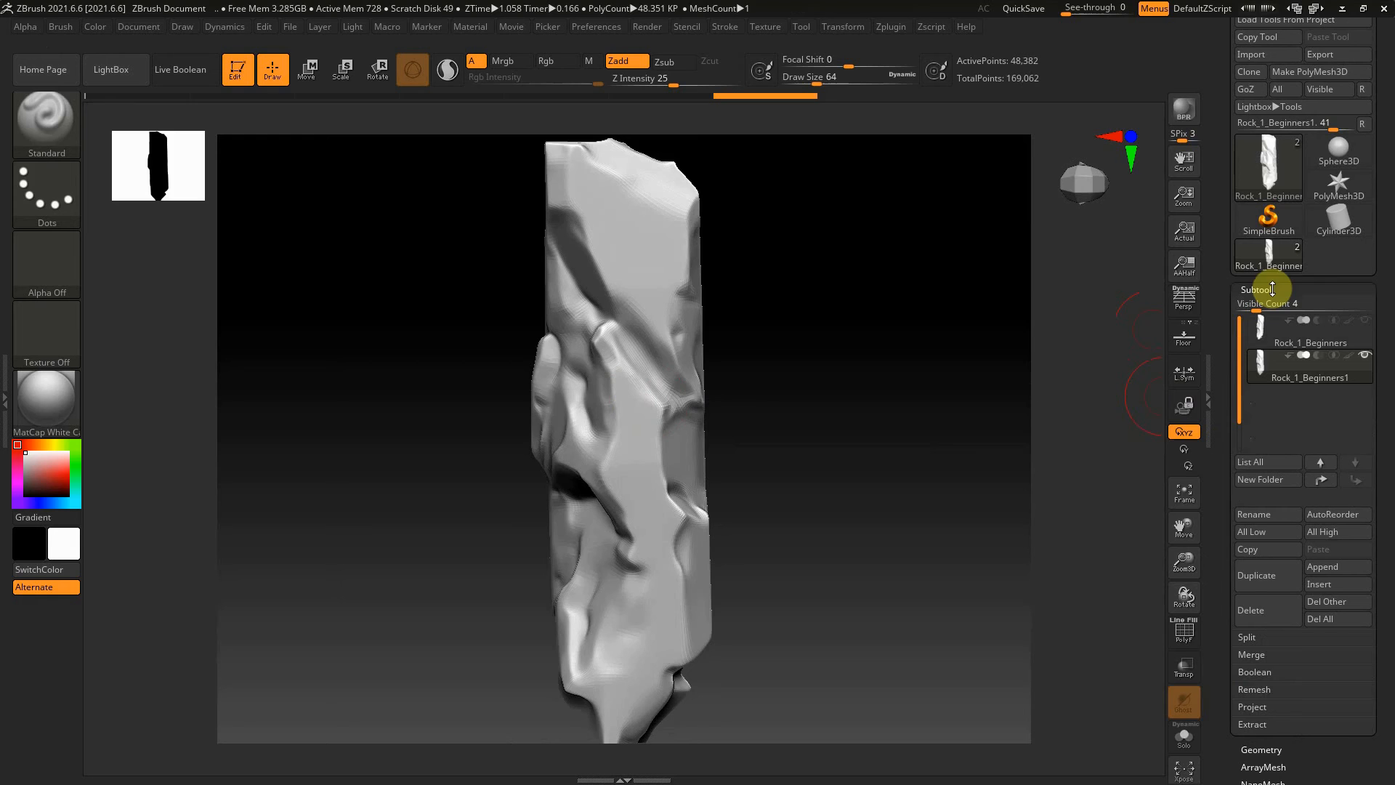
{"action": "left_click", "coordinate": [1364, 321]}
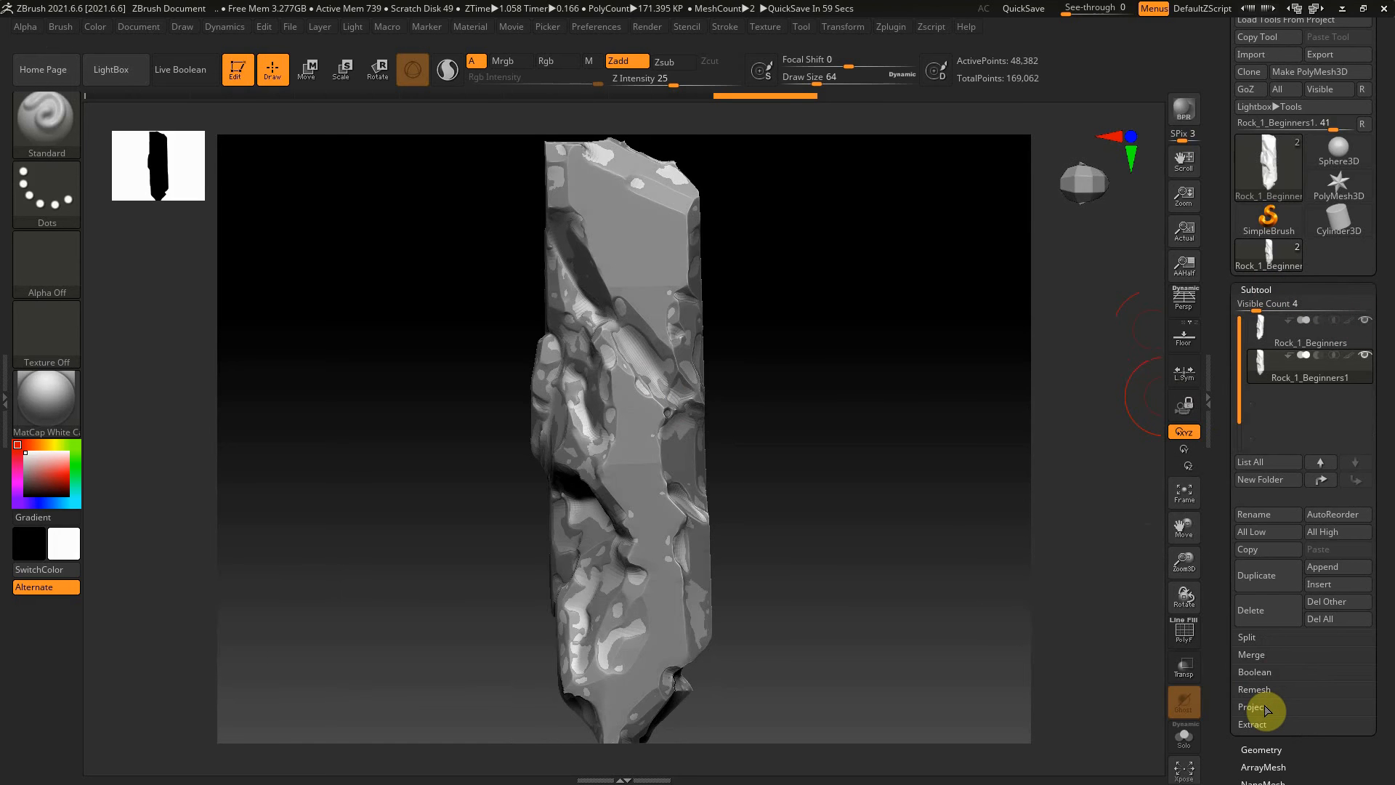
{"action": "left_click", "coordinate": [1265, 708]}
{"action": "left_click_drag", "start_coordinate": [1392, 692], "coordinate": [1392, 532]}
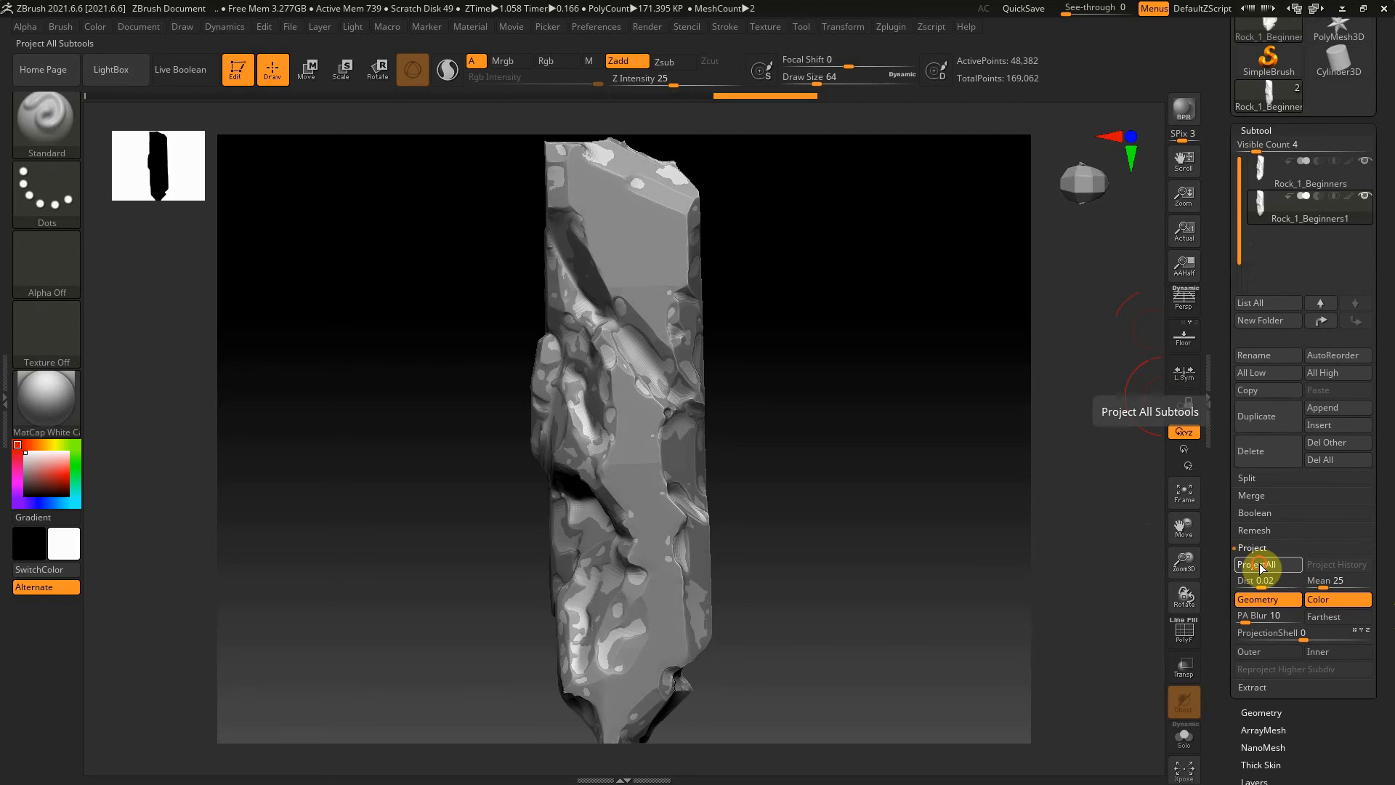
{"action": "left_click", "coordinate": [1260, 566]}
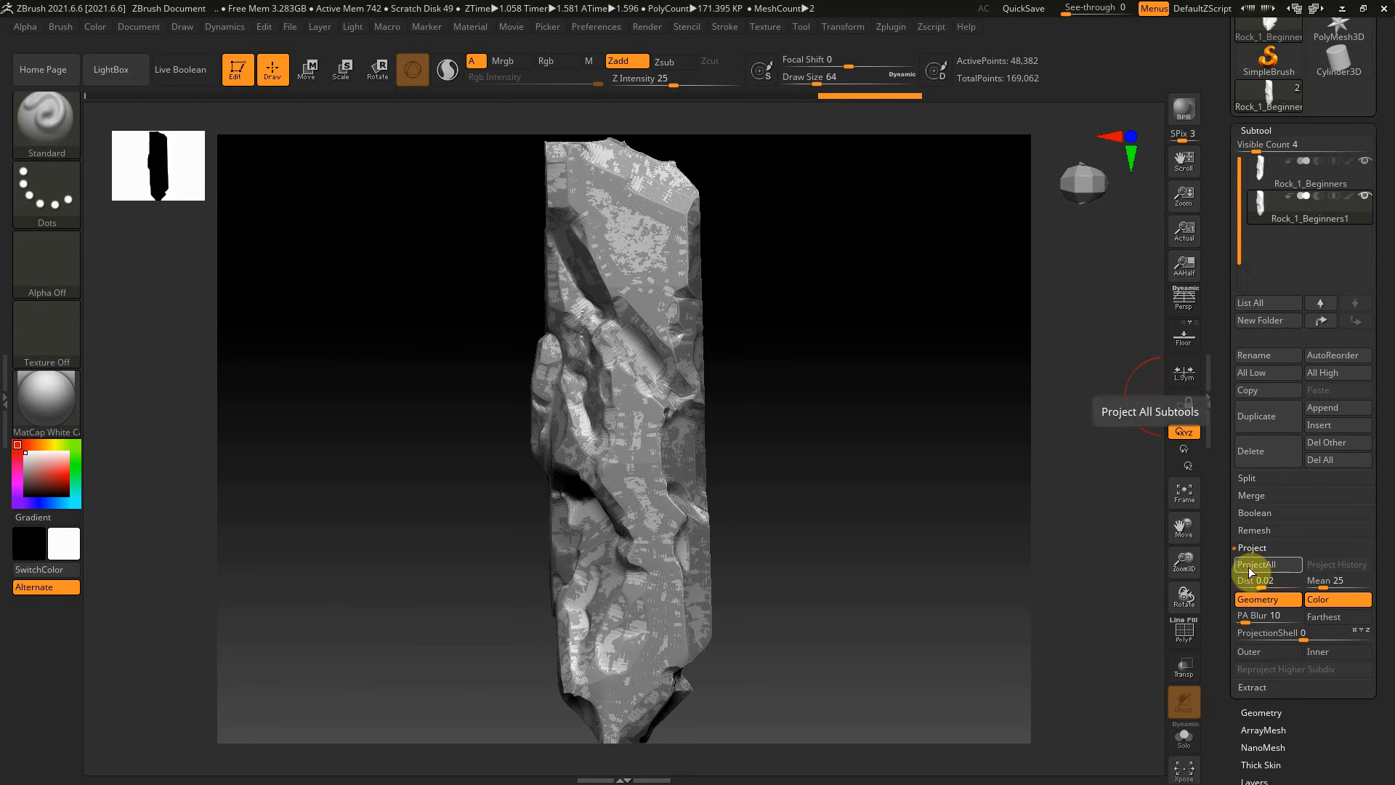
{"action": "left_click_drag", "start_coordinate": [925, 506], "coordinate": [960, 510]}
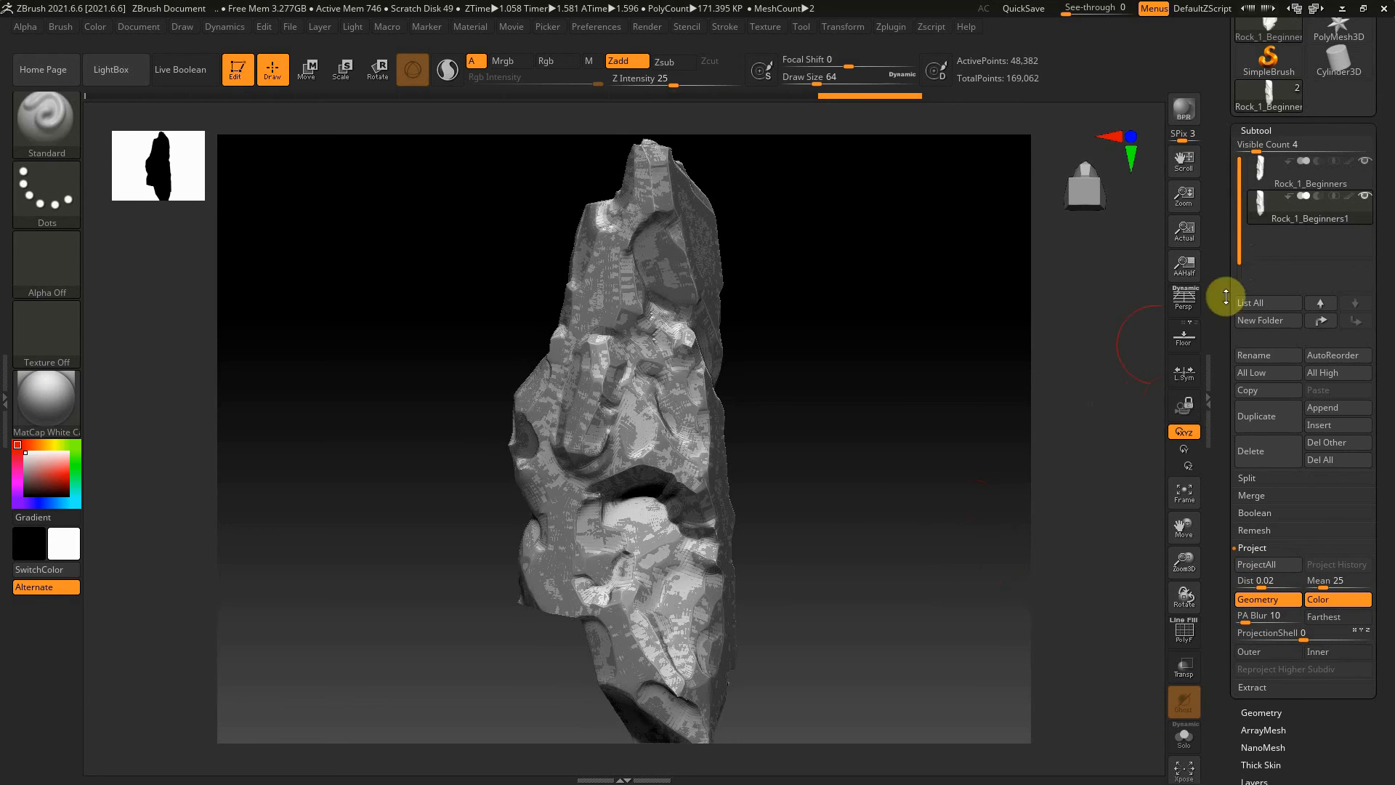
{"action": "left_click", "coordinate": [1367, 165]}
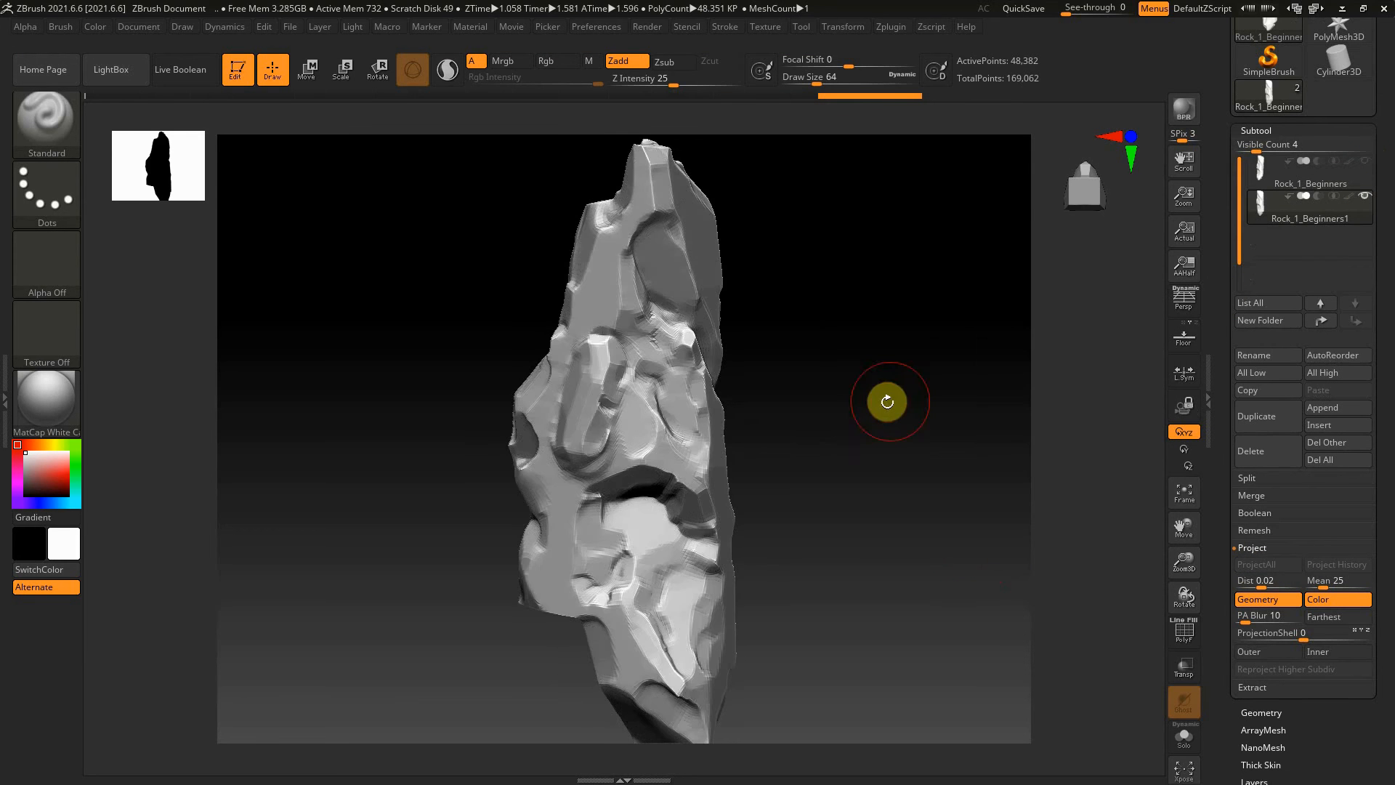
{"action": "left_click_drag", "start_coordinate": [875, 402], "coordinate": [592, 451]}
{"action": "left_click_drag", "start_coordinate": [889, 432], "coordinate": [827, 436]}
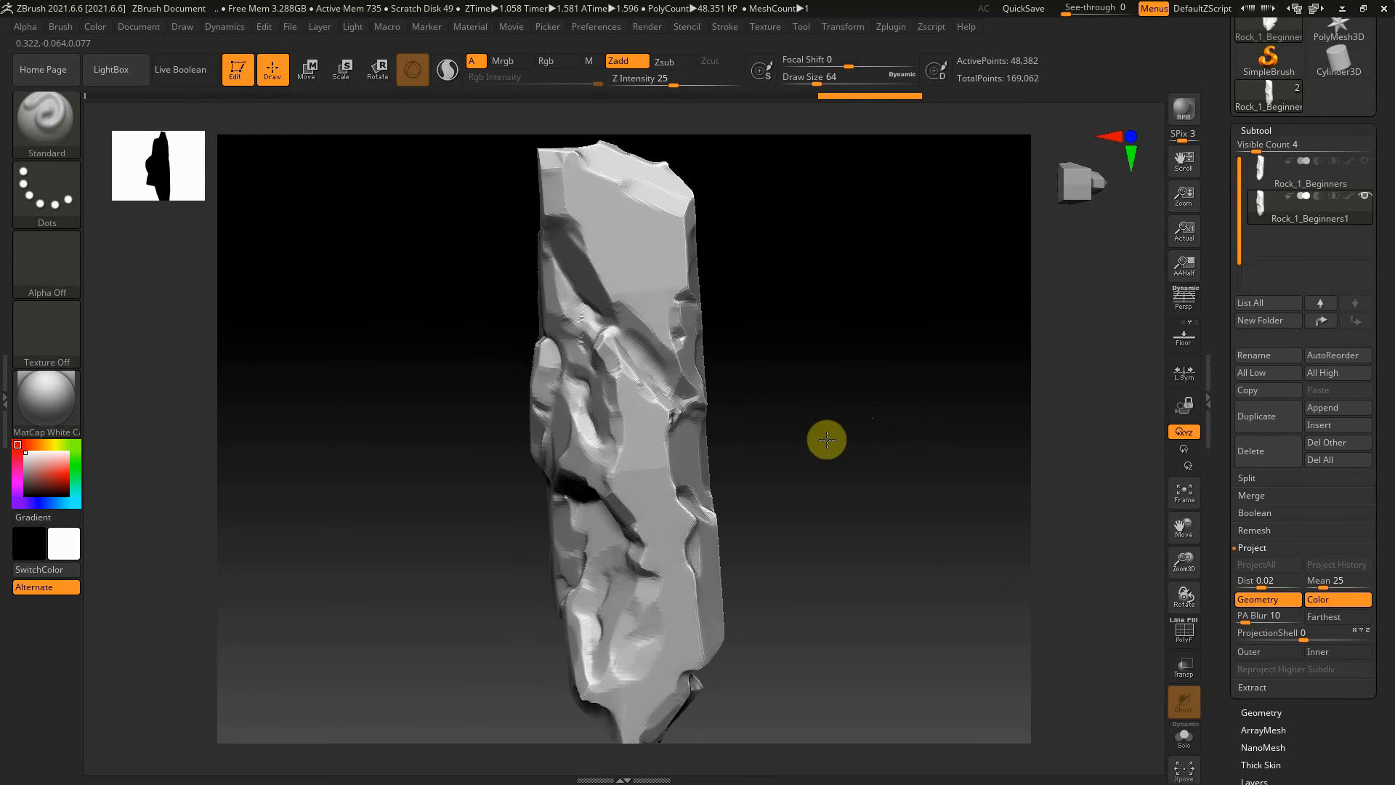
Divide the projected rock once to reach subdivision level 3 and inspect its surface
{"action": "left_click", "coordinate": [1306, 132]}
{"action": "left_click", "coordinate": [1273, 148]}
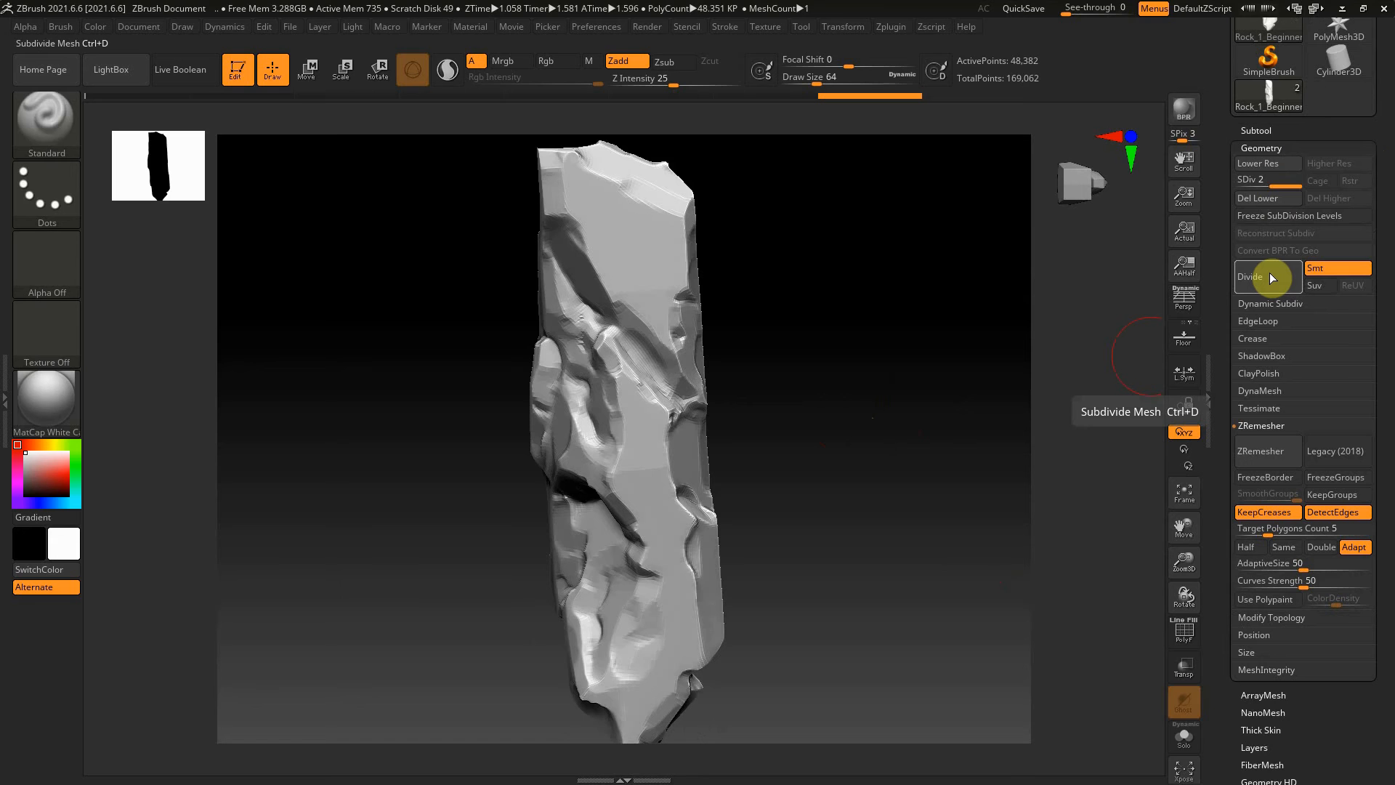
{"action": "left_click", "coordinate": [1270, 272]}
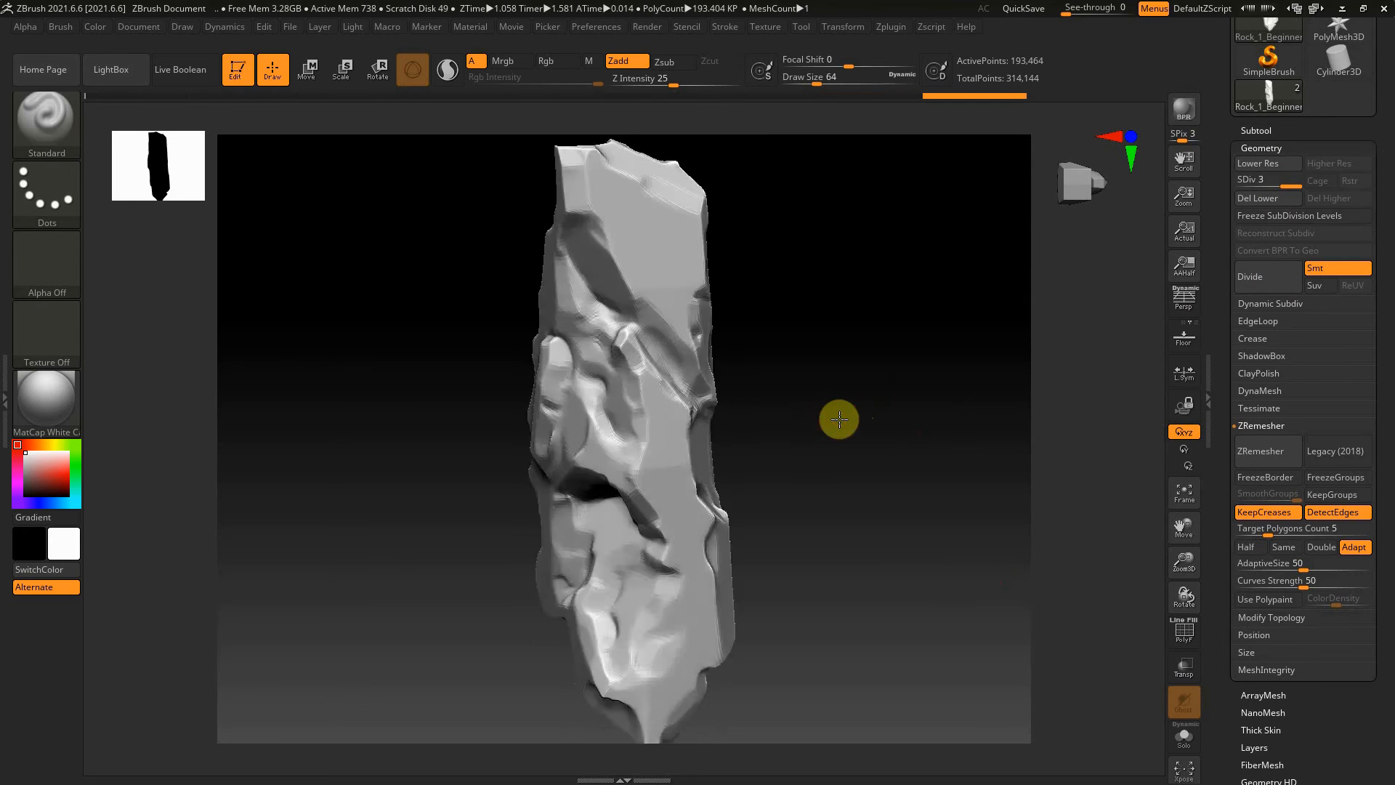
{"action": "left_click_drag", "start_coordinate": [839, 420], "coordinate": [896, 349]}
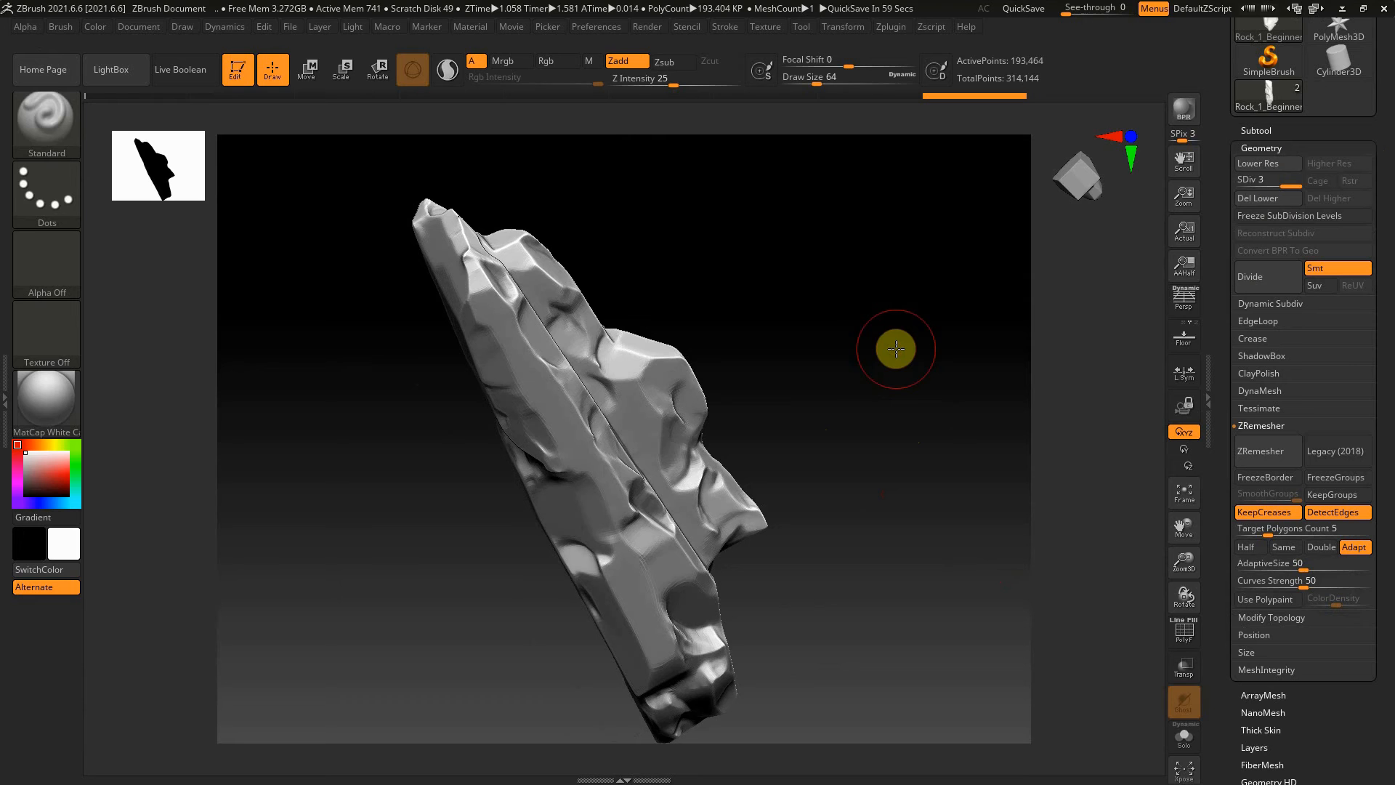
Undo the last division and divide the rock to subdivision level 3 again to compare the surface
{"action": "key", "text": "shift+d"}
{"action": "key", "text": "ctrl"}
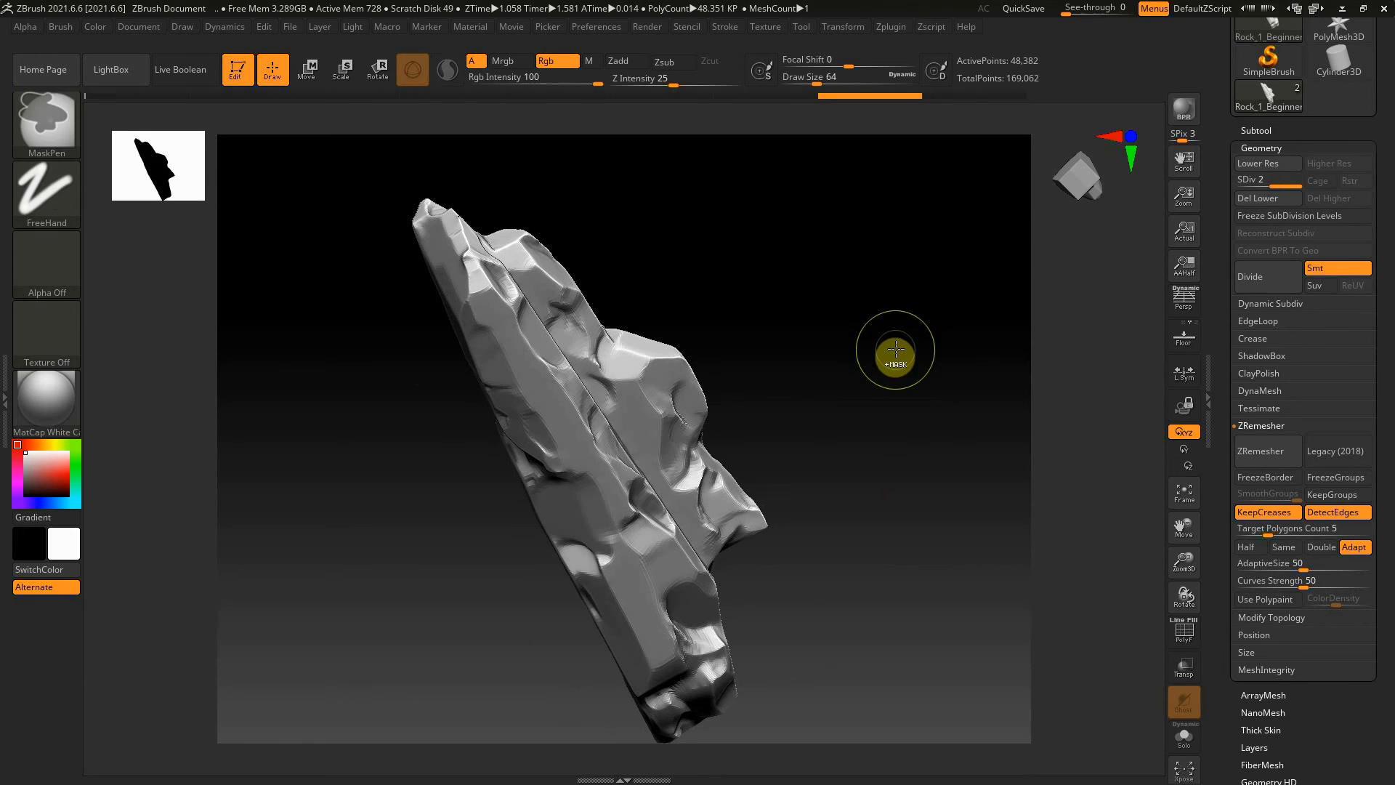
{"action": "left_click", "coordinate": [1275, 281]}
{"action": "left_click_drag", "start_coordinate": [884, 389], "coordinate": [959, 408]}
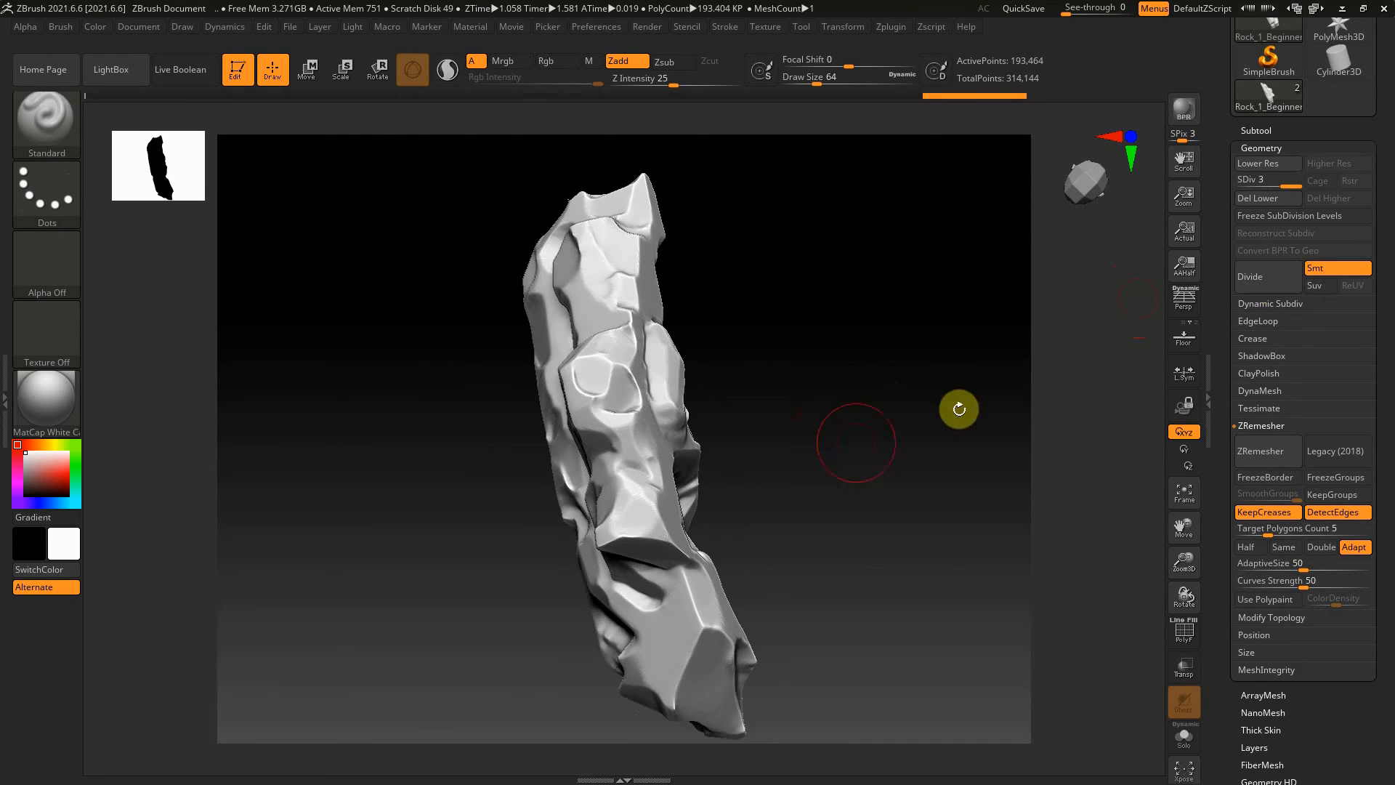
Show the original rock, project its detail onto the level 3 duplicate with ProjectAll, and hide the original again
{"action": "left_click", "coordinate": [1289, 133]}
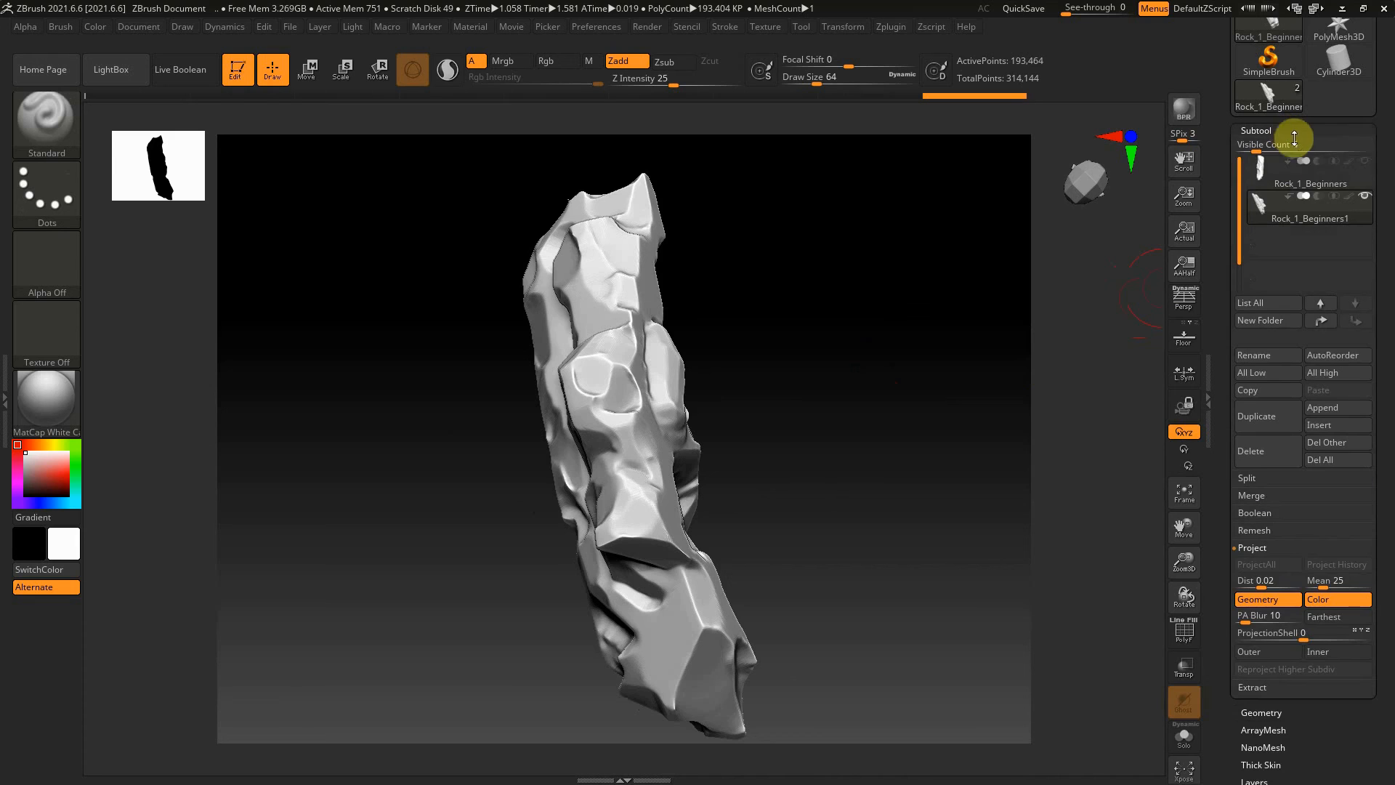
{"action": "left_click", "coordinate": [1360, 163]}
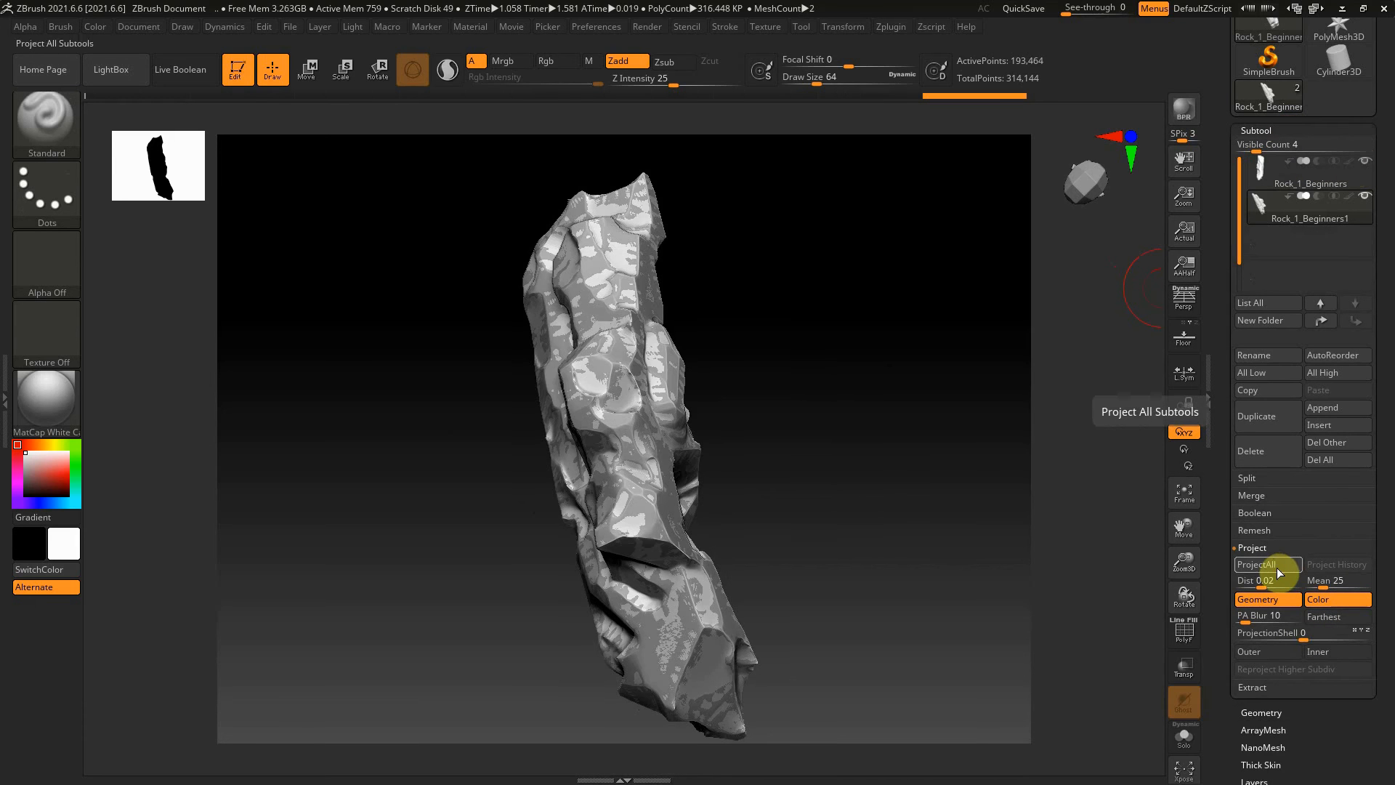
{"action": "left_click", "coordinate": [1275, 565]}
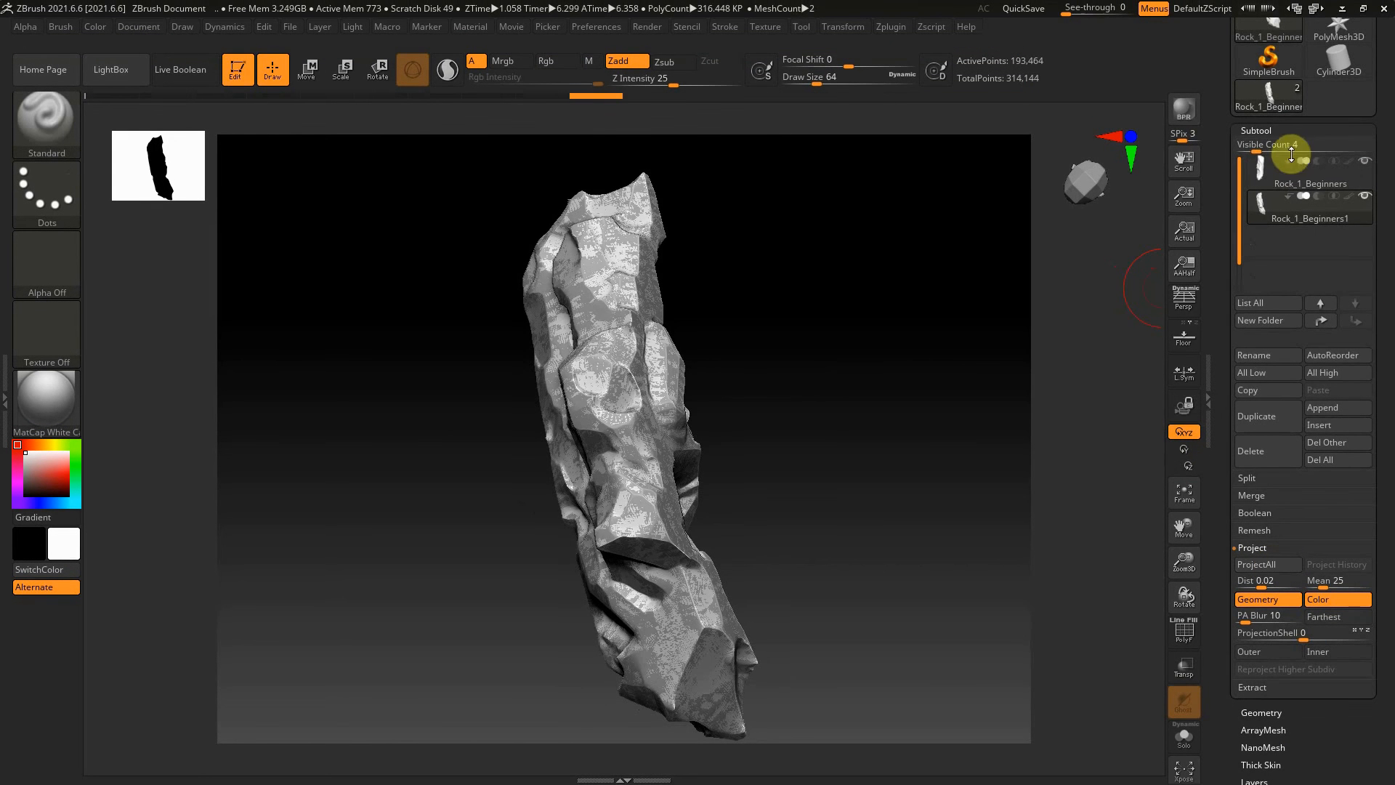
{"action": "left_click", "coordinate": [1365, 160]}
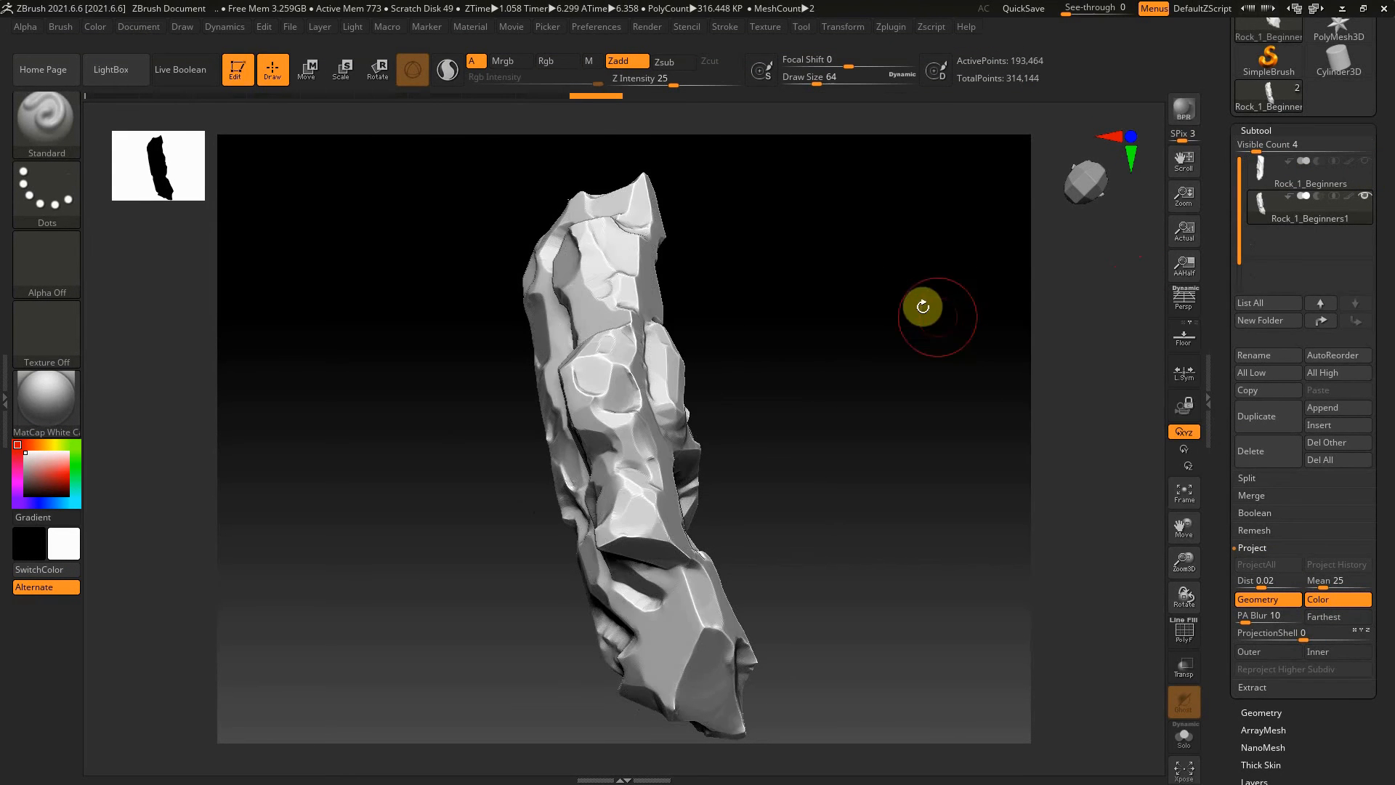
{"action": "left_click_drag", "start_coordinate": [923, 306], "coordinate": [903, 367]}
{"action": "left_click_drag", "start_coordinate": [840, 429], "coordinate": [741, 483]}
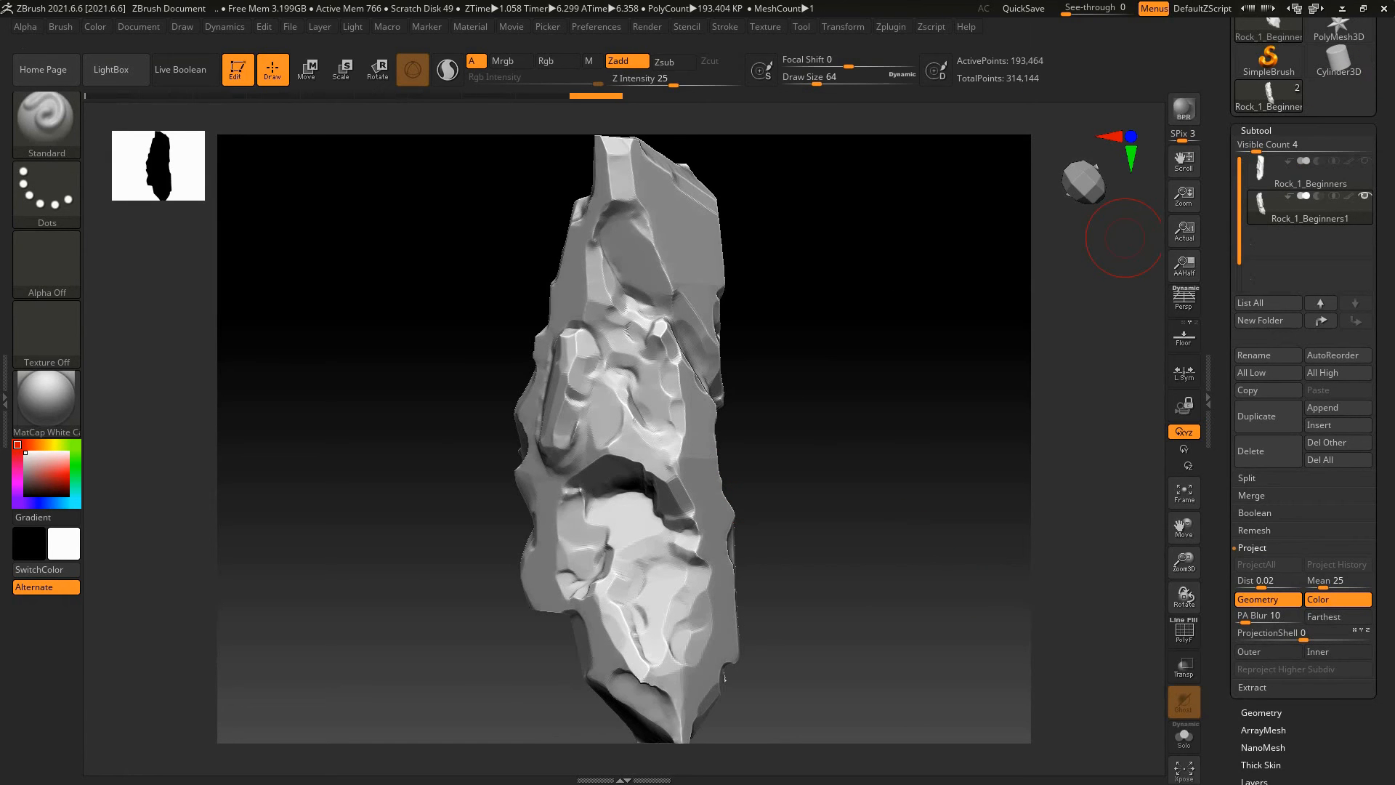
Export the projected duplicate in OBJ format as Rock_1_Beginners1_high in the Rocks Beginners folder
{"action": "left_click", "coordinate": [1322, 209]}
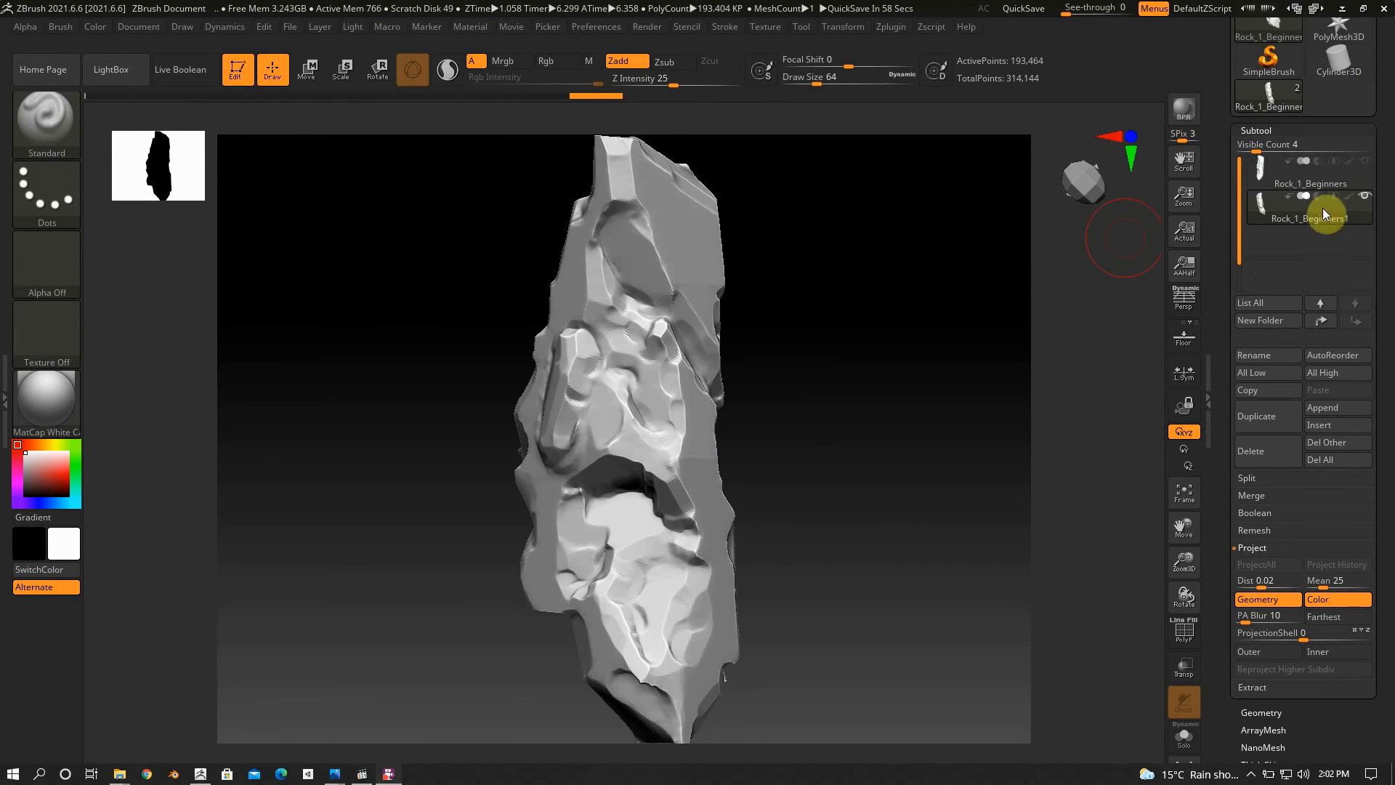
{"action": "left_click_drag", "start_coordinate": [1386, 131], "coordinate": [1382, 320]}
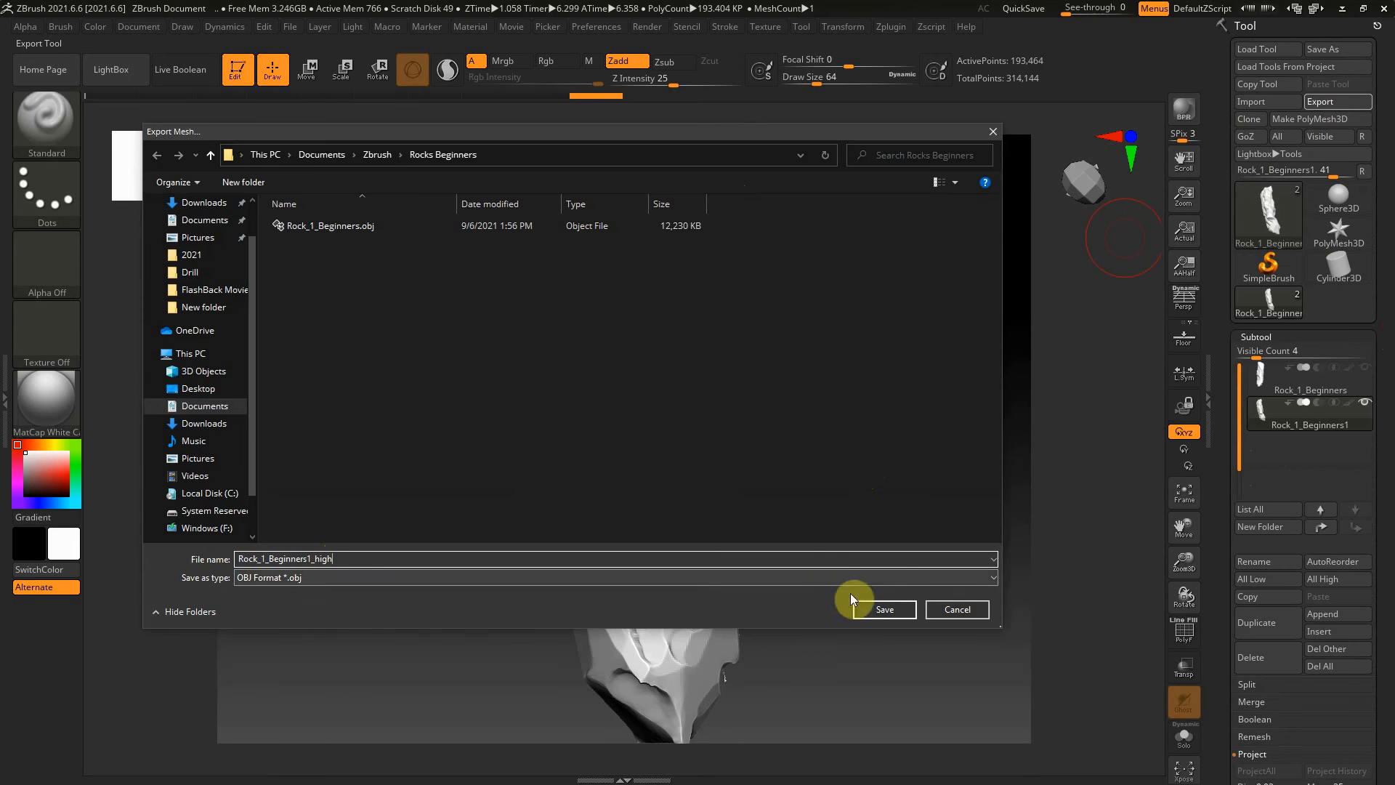
{"action": "left_click", "coordinate": [883, 609]}
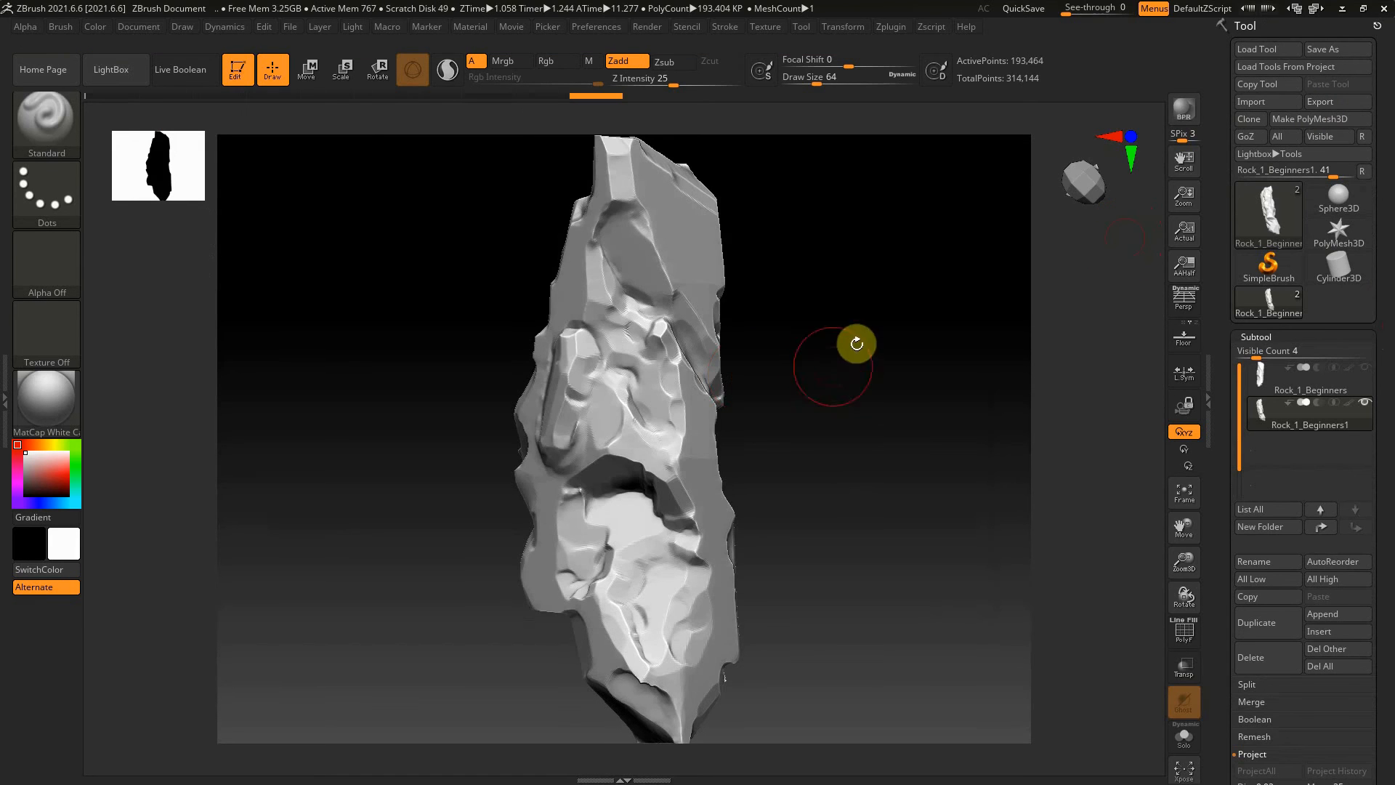
Export the level 3 rock duplicate in OBJ format again, replacing Rock_1_Beginners1_high.obj in the Rocks Beginners folder
{"action": "left_click_drag", "start_coordinate": [853, 342], "coordinate": [785, 360]}
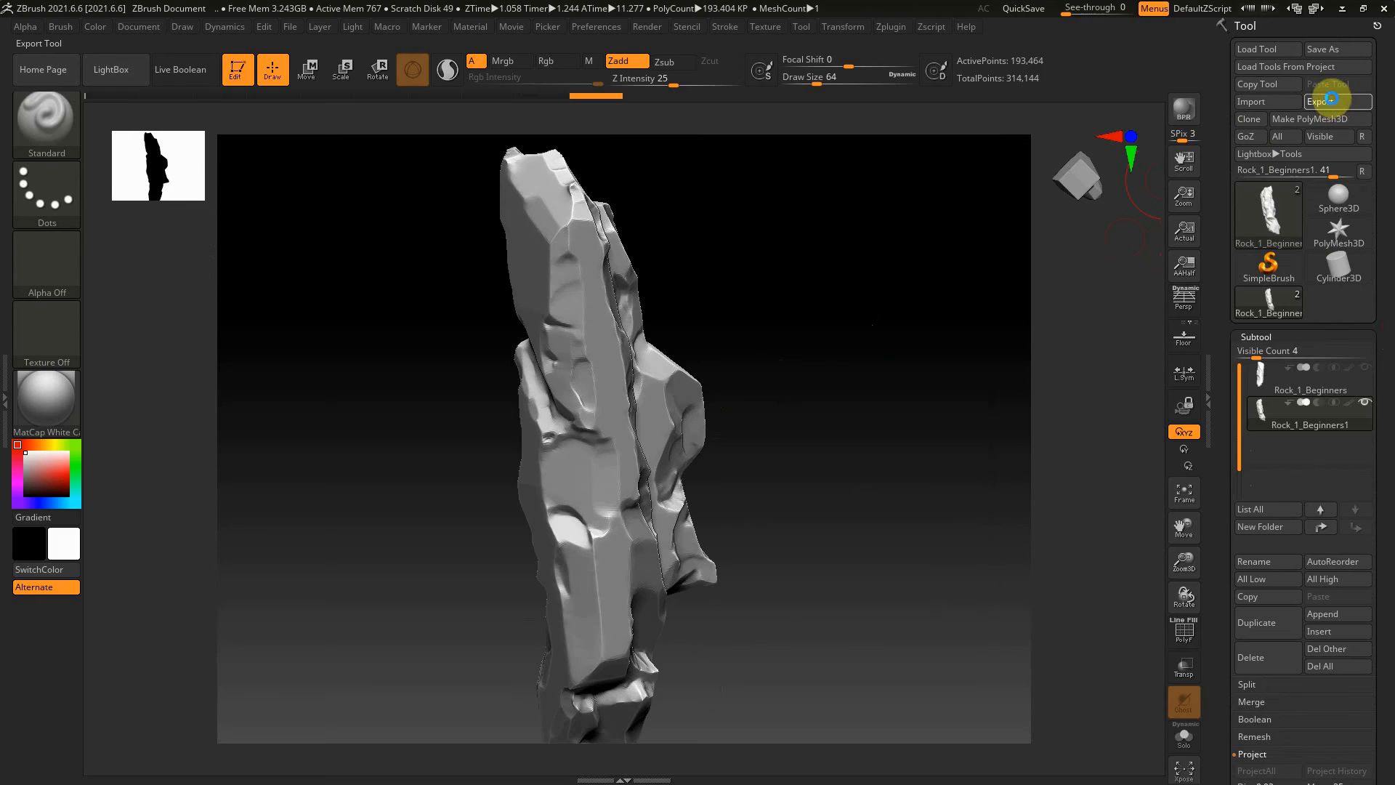
{"action": "left_click", "coordinate": [1334, 101]}
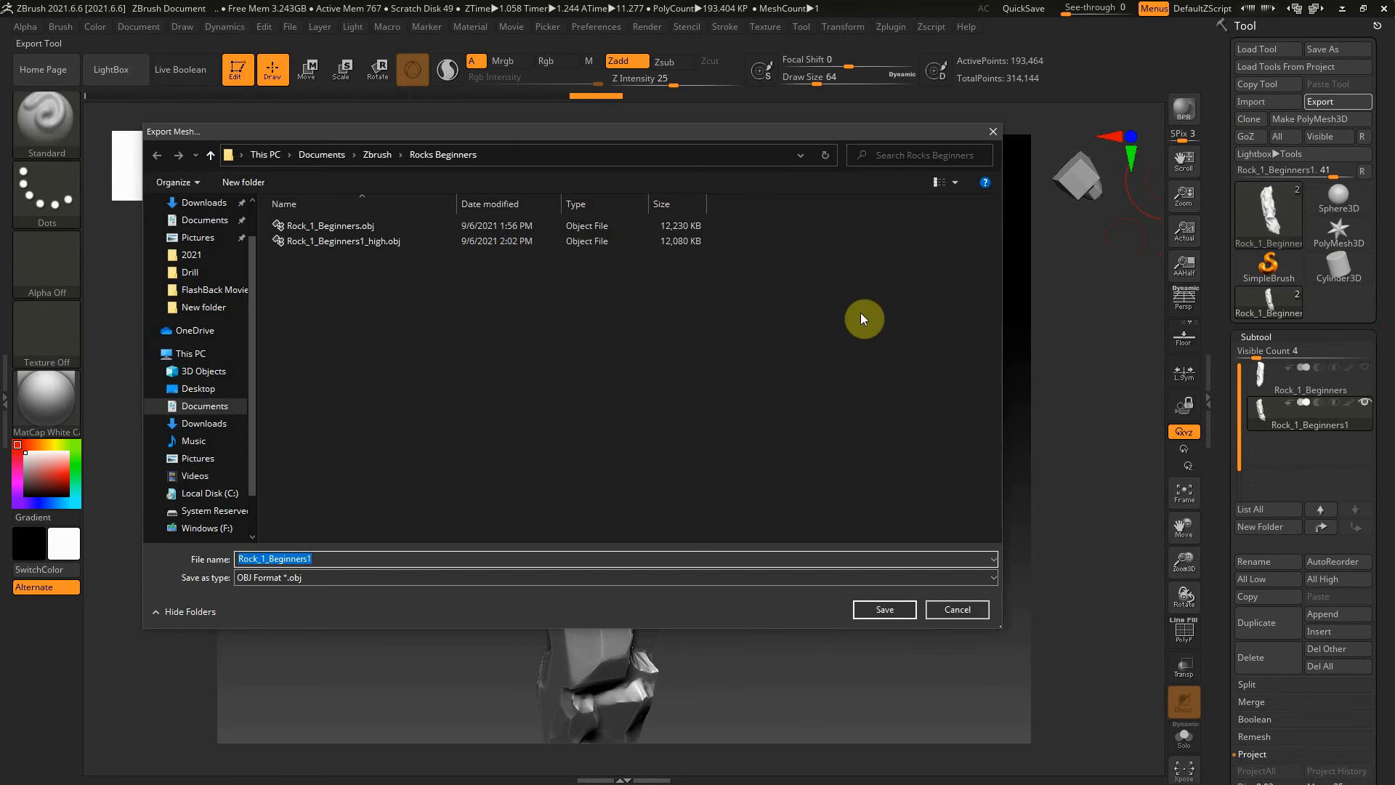
{"action": "left_click", "coordinate": [655, 240]}
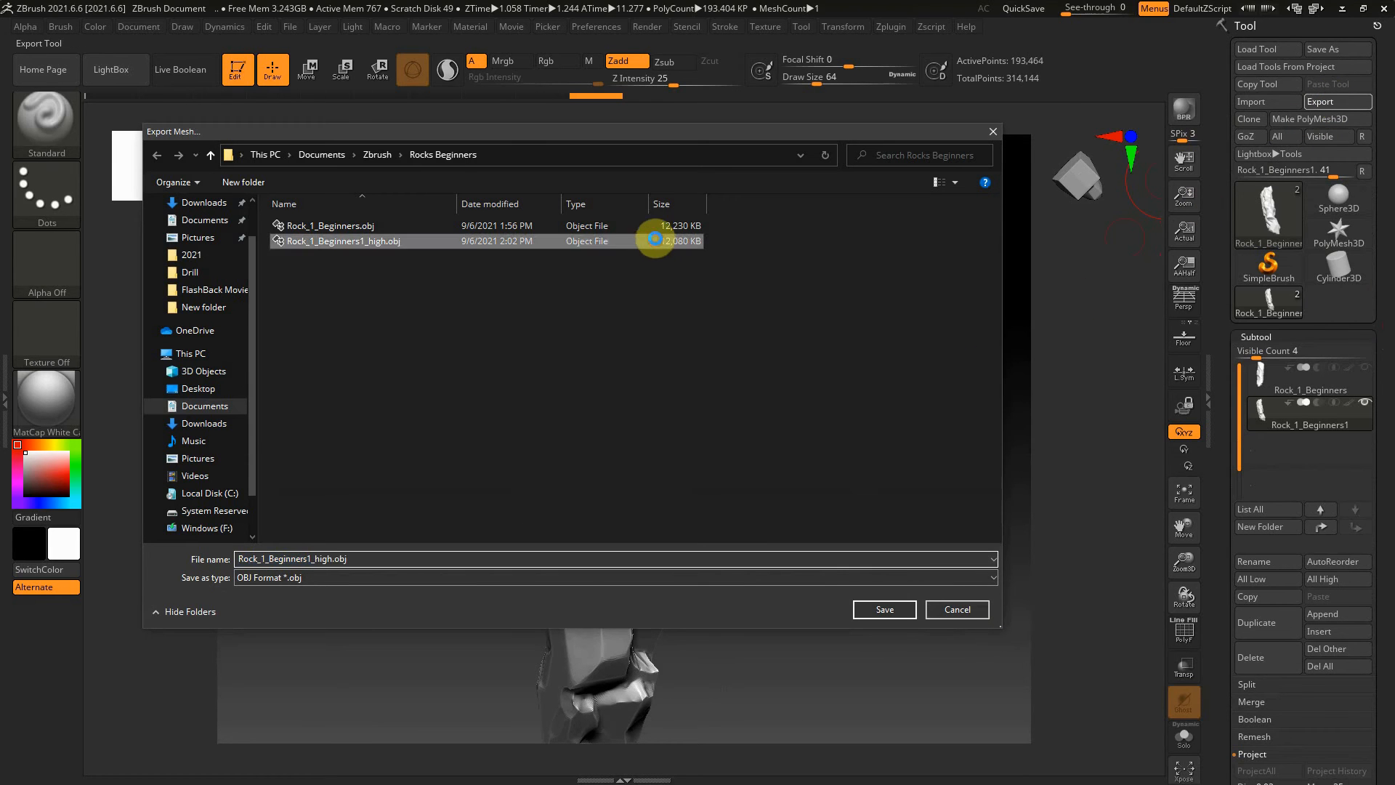
{"action": "double_click", "coordinate": [656, 239]}
{"action": "left_click", "coordinate": [741, 393]}
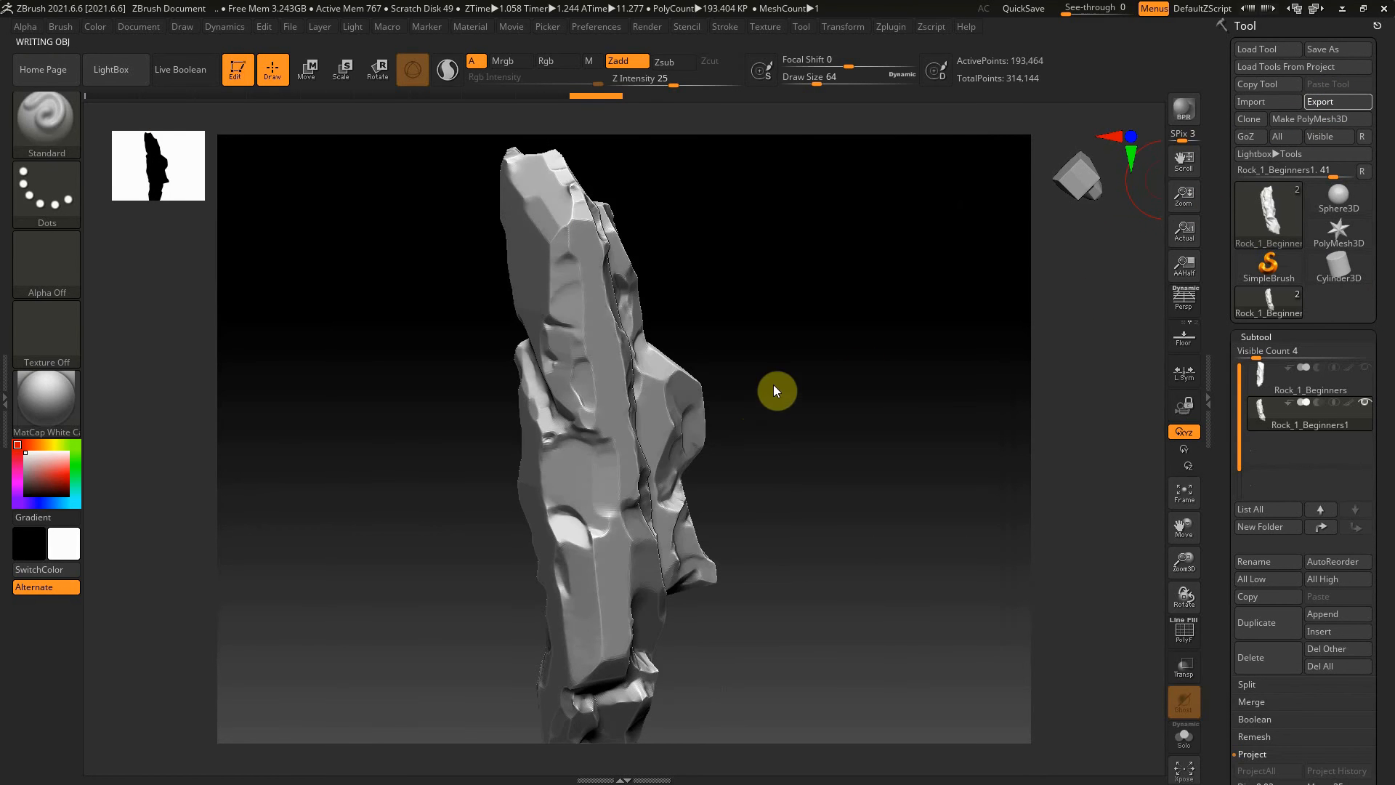
{"action": "left_click_drag", "start_coordinate": [818, 361], "coordinate": [871, 331]}
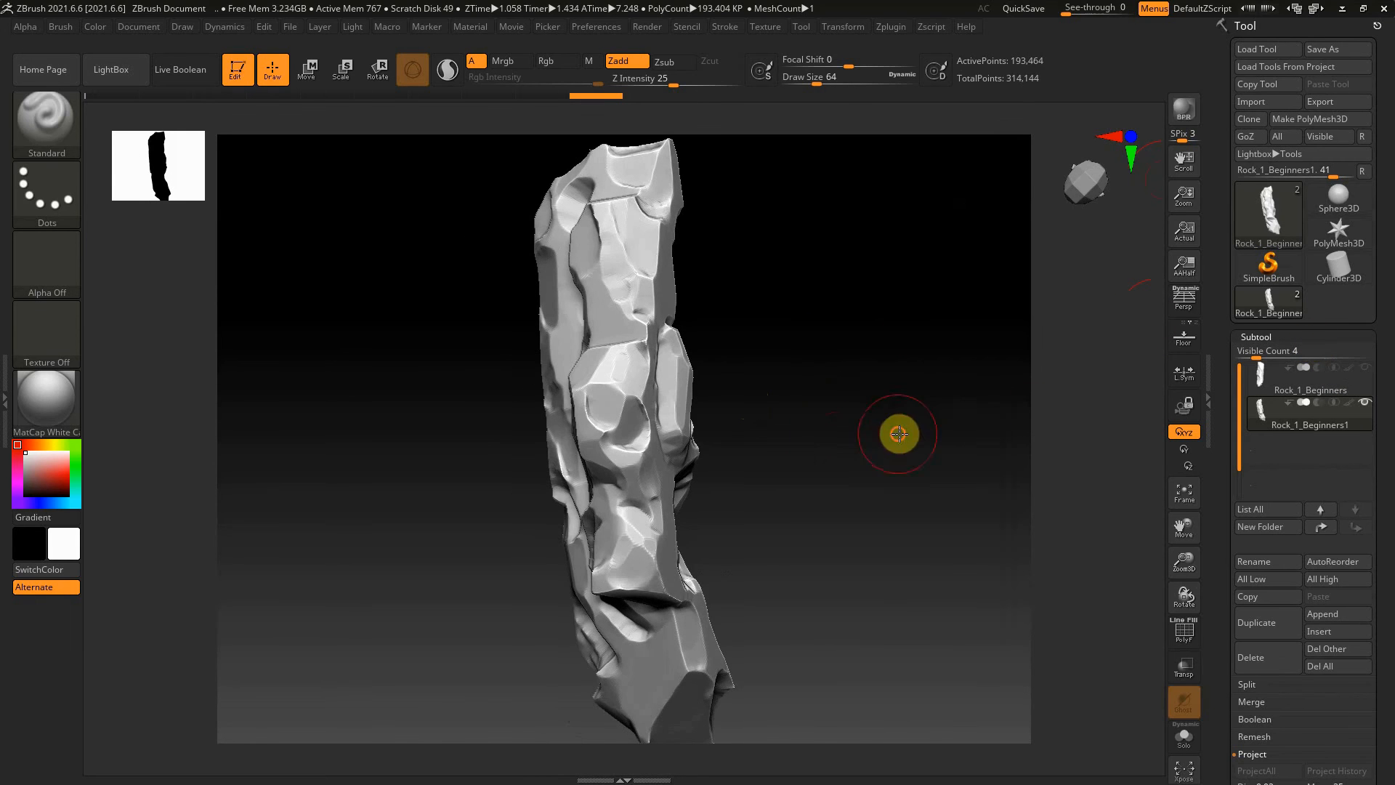
Divide the projected rock duplicate twice more to reach subdivision level 5 and inspect its surface
{"action": "left_click_drag", "start_coordinate": [897, 436], "coordinate": [958, 428]}
{"action": "left_click_drag", "start_coordinate": [1187, 560], "coordinate": [1273, 730]}
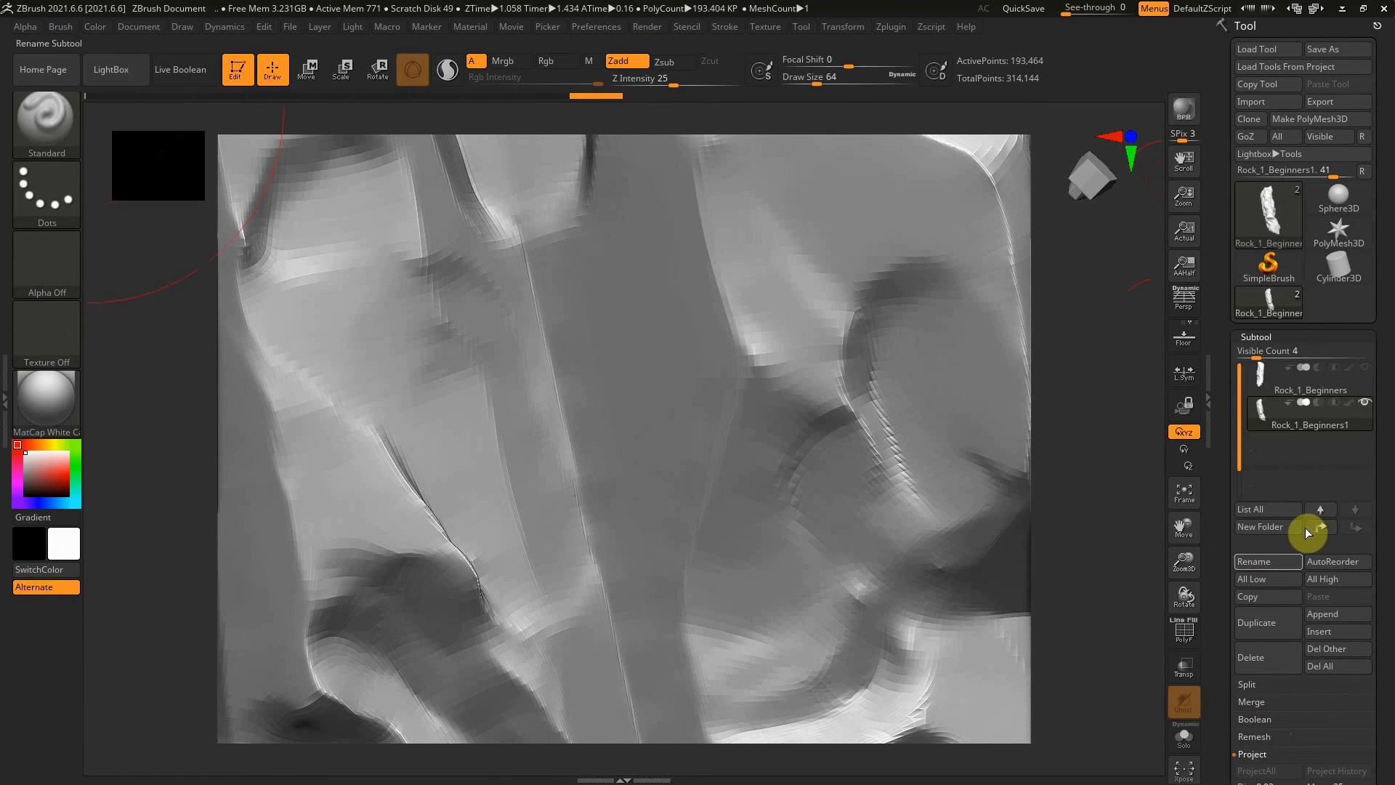
{"action": "left_click", "coordinate": [1268, 337]}
{"action": "left_click", "coordinate": [1261, 354]}
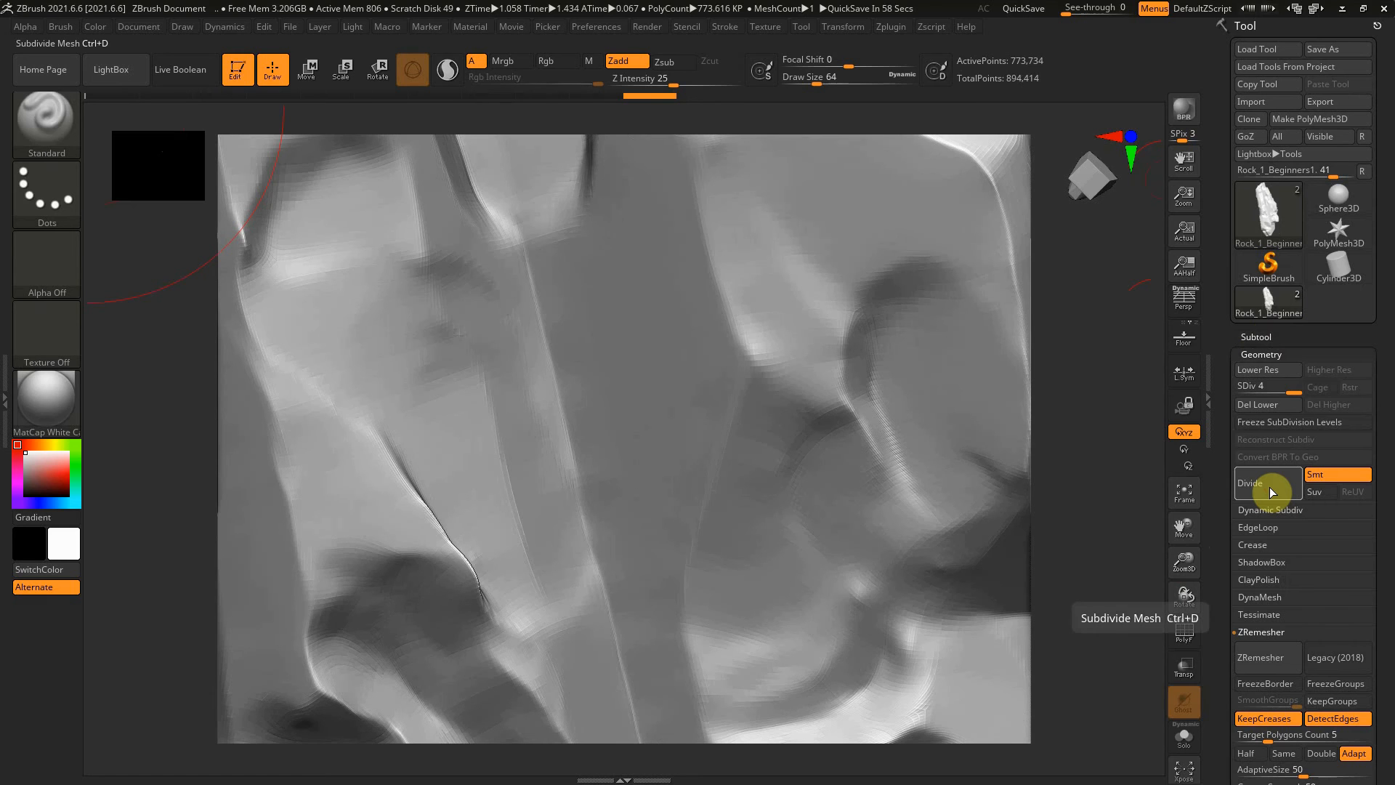
{"action": "left_click", "coordinate": [1270, 487]}
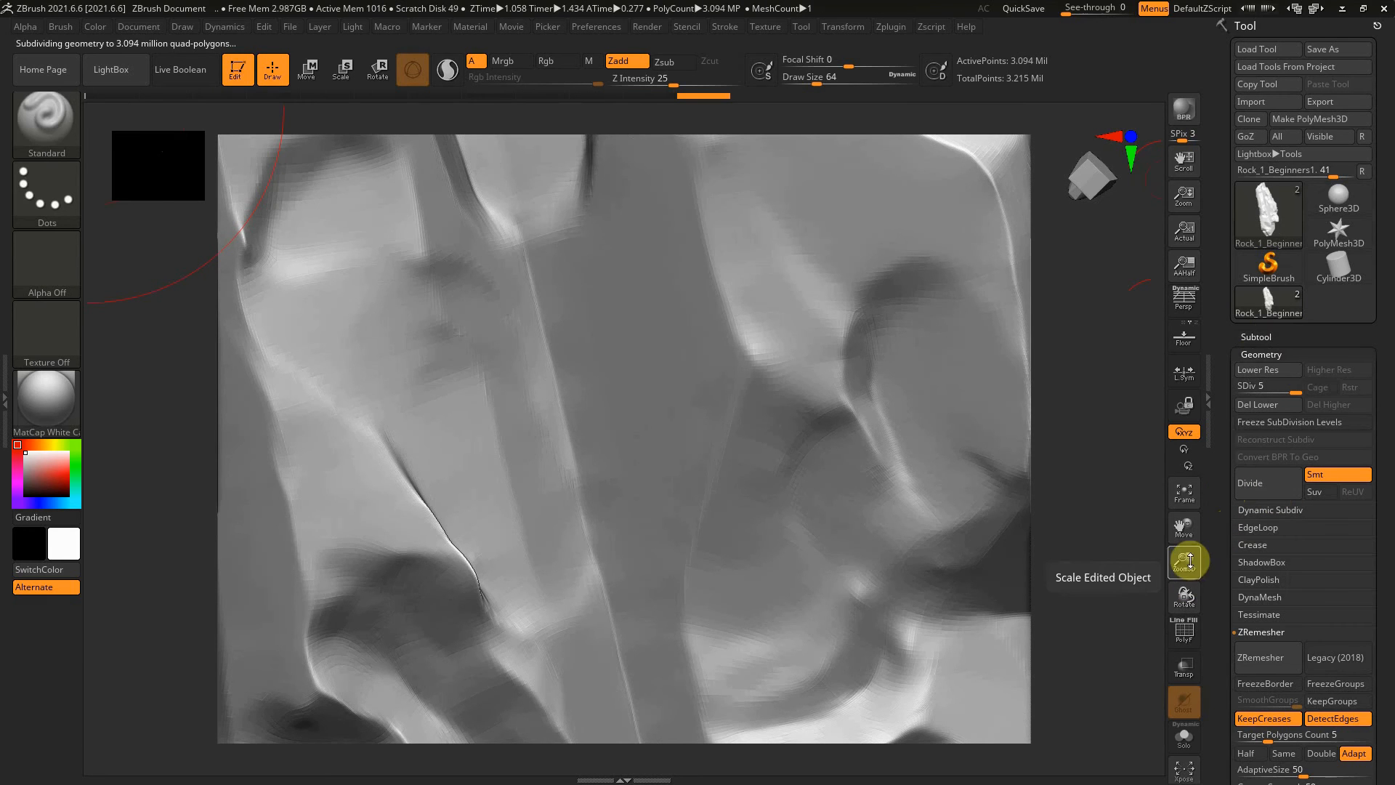
{"action": "left_click_drag", "start_coordinate": [1160, 506], "coordinate": [999, 391]}
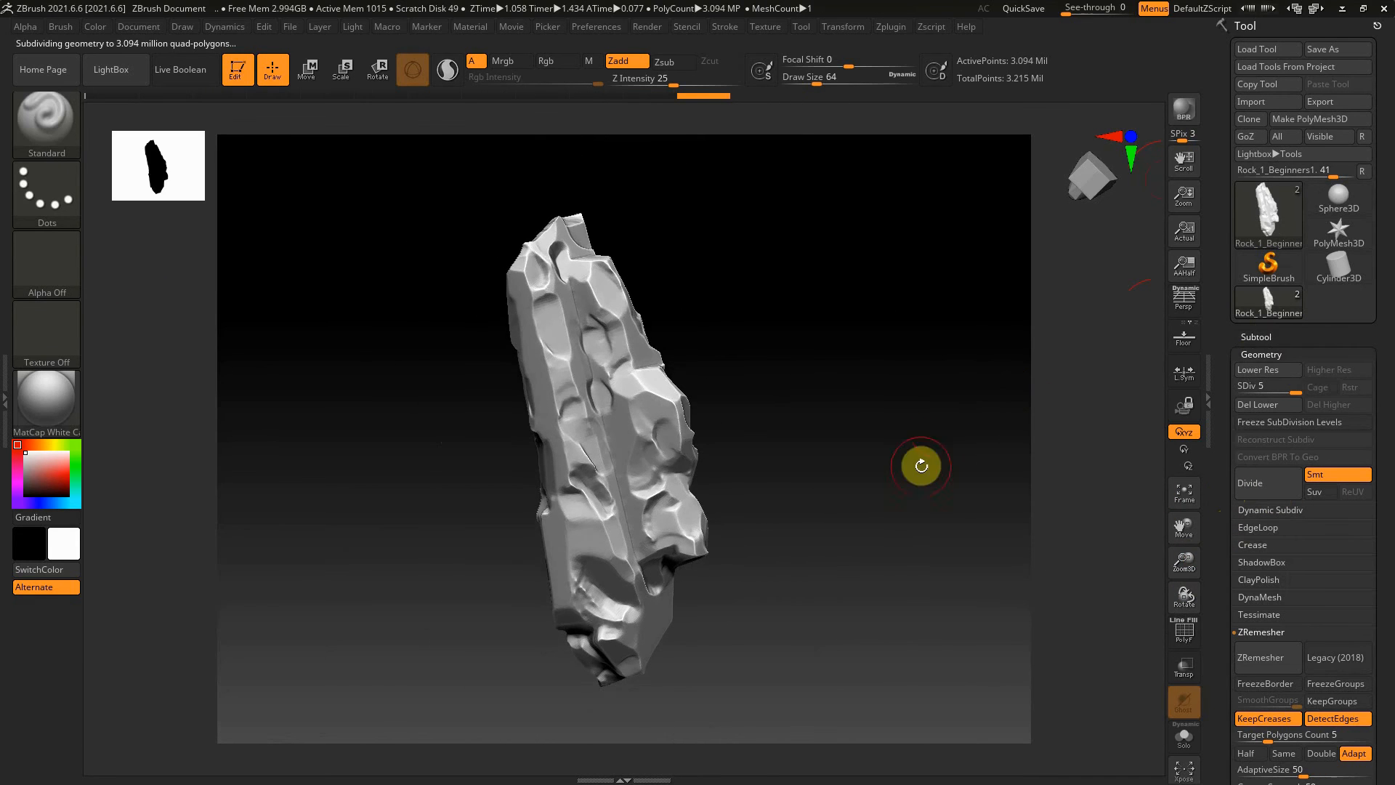
{"action": "left_click_drag", "start_coordinate": [881, 461], "coordinate": [940, 390]}
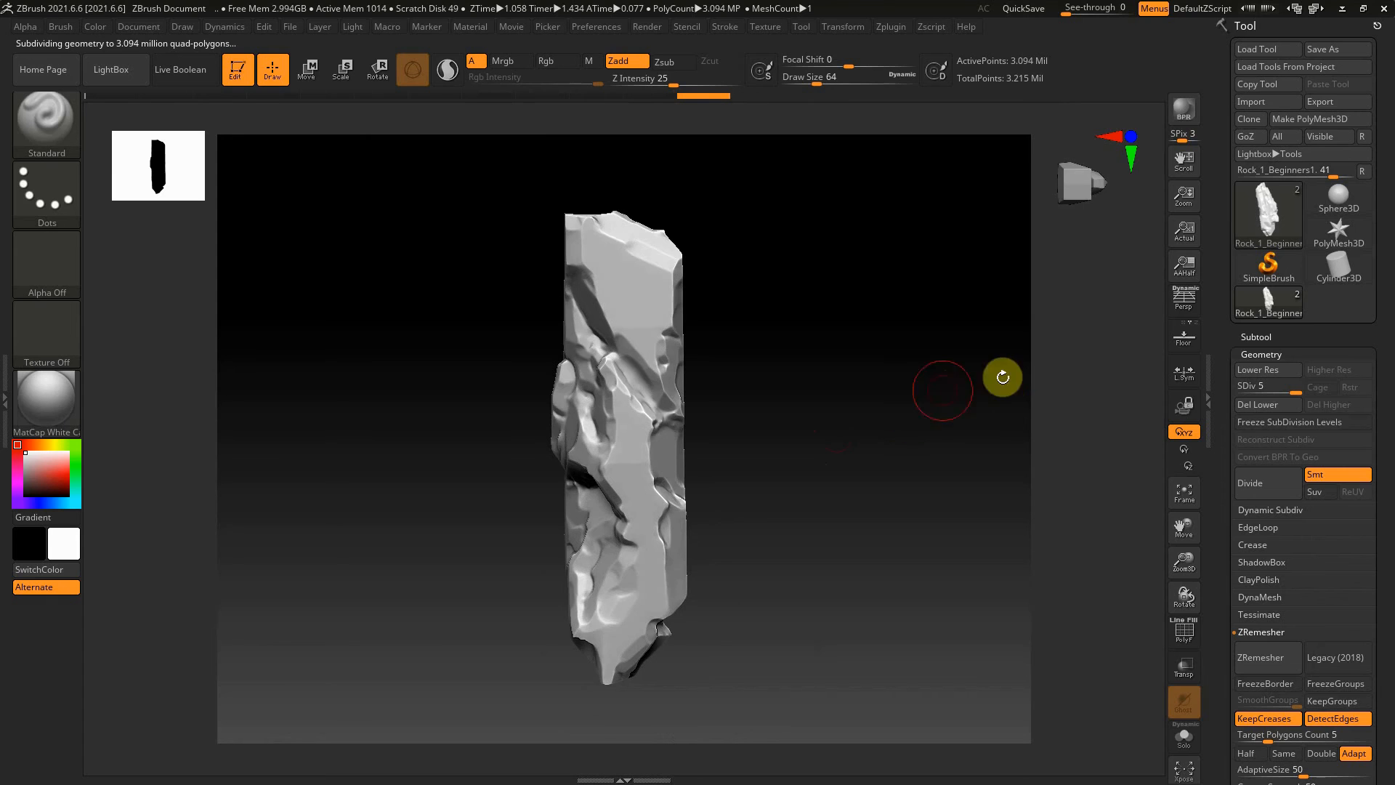
Export the level 5 rock as OBJ, overwriting the existing Rock_1_Beginners1_high.obj
{"action": "left_click", "coordinate": [1349, 101]}
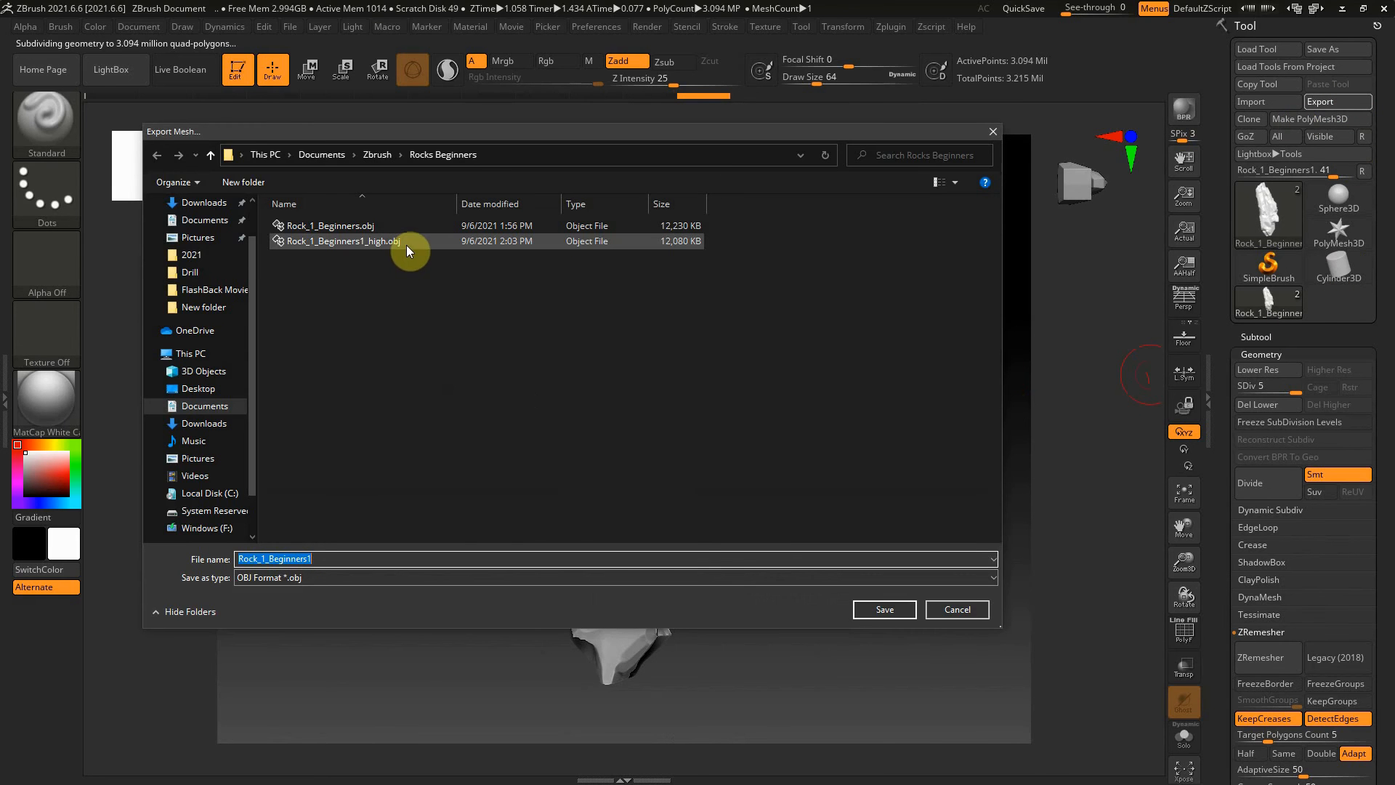
{"action": "double_click", "coordinate": [406, 242]}
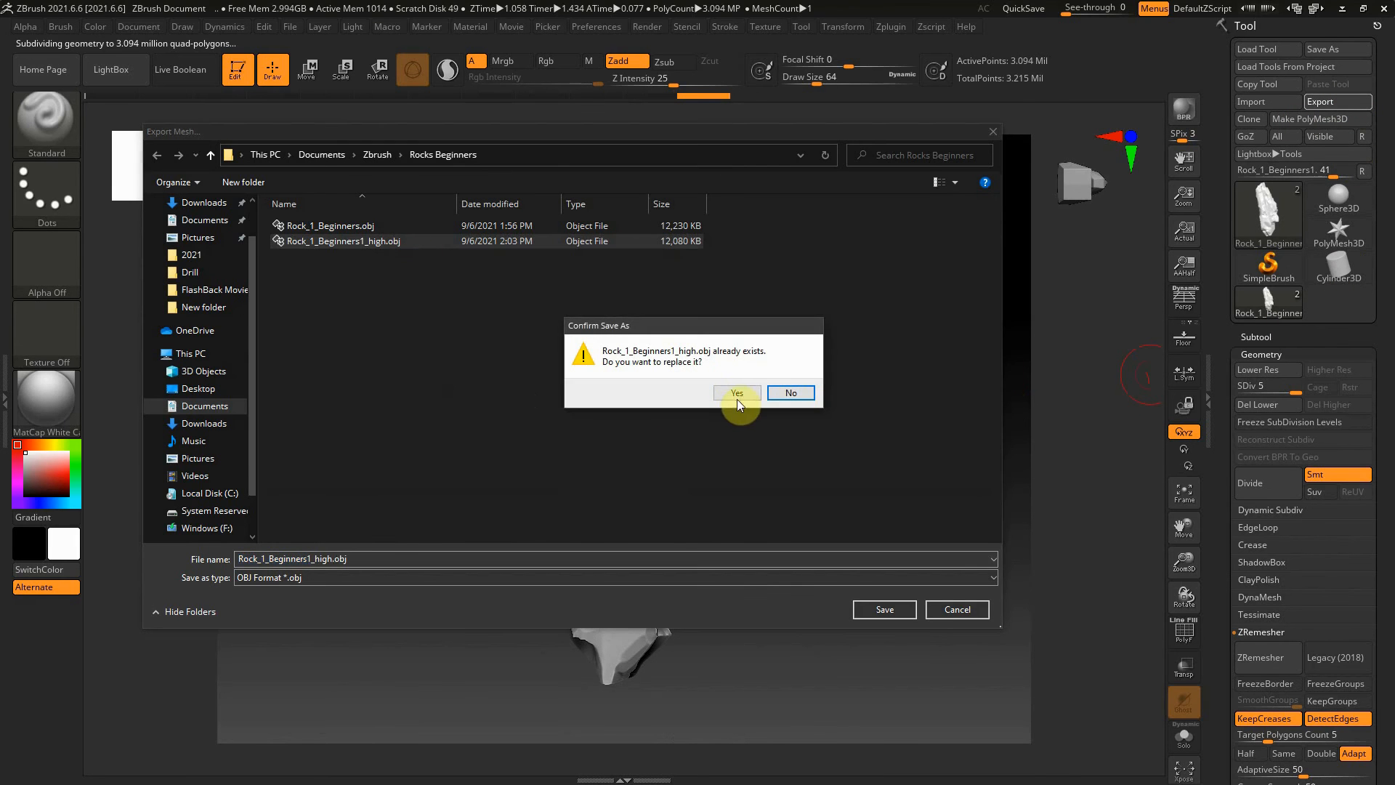
{"action": "left_click", "coordinate": [738, 394]}
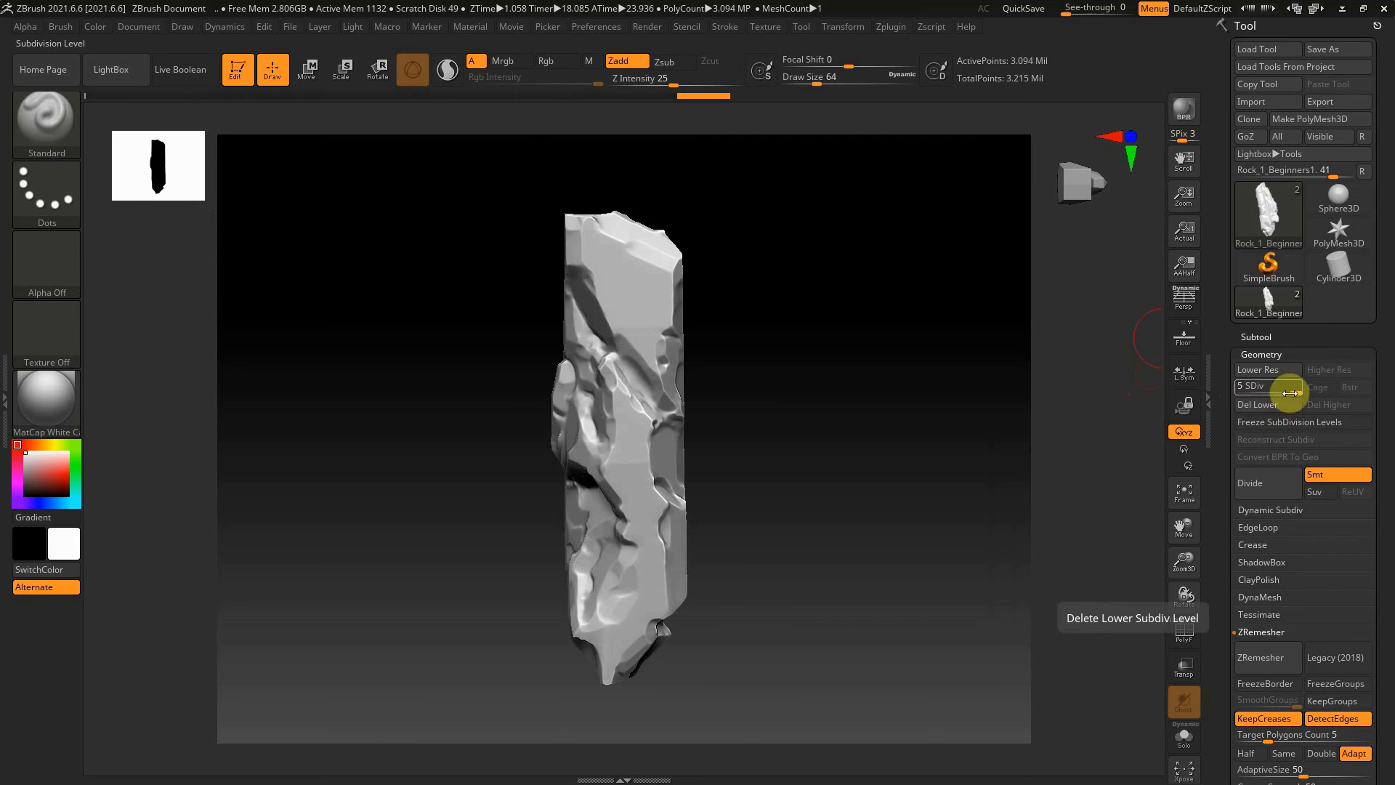
Switch the rock to subdivision level 1 and back to level 5, and re-export it over Rock_1_Beginners1_high.obj
{"action": "left_click_drag", "start_coordinate": [1278, 387], "coordinate": [1227, 387]}
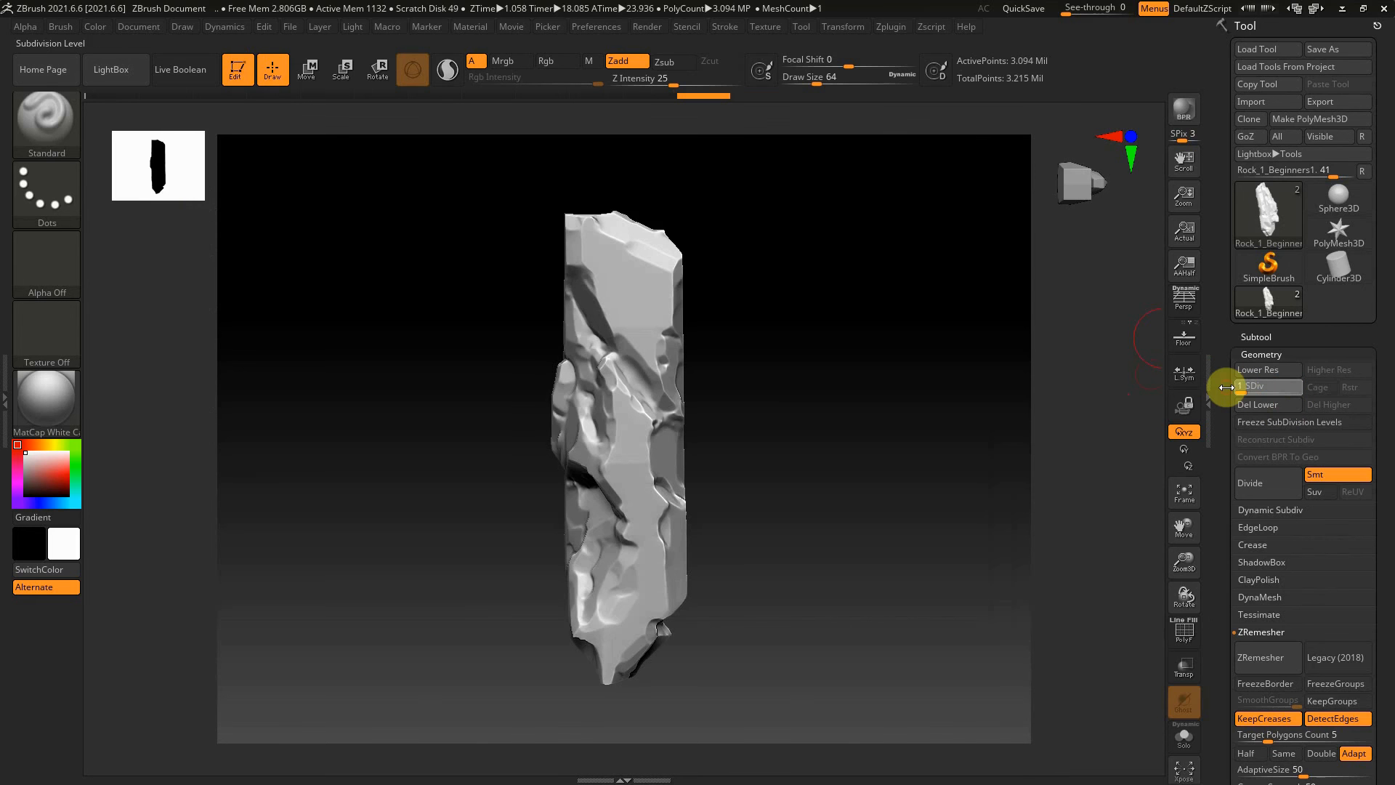
{"action": "left_click_drag", "start_coordinate": [1270, 389], "coordinate": [1298, 391]}
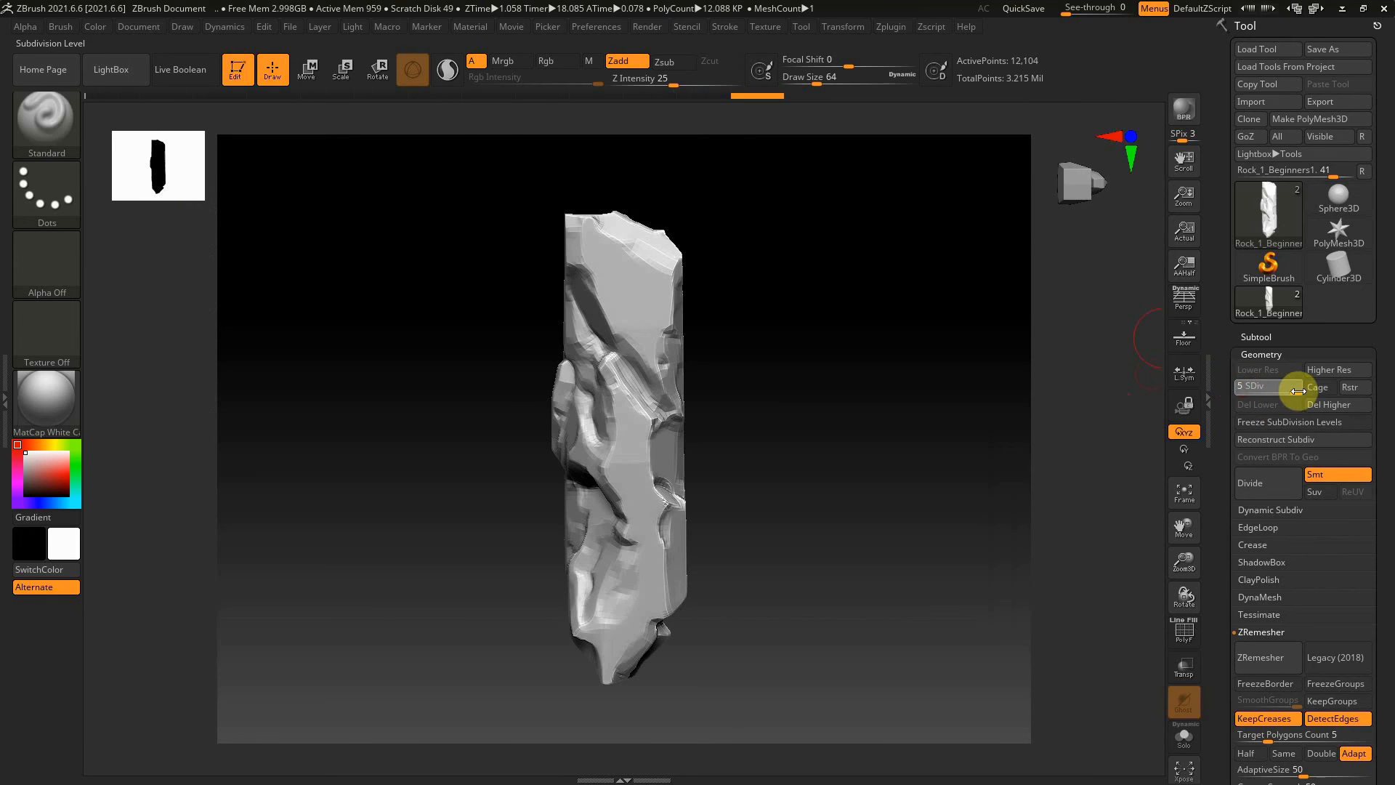
{"action": "left_click", "coordinate": [1338, 104]}
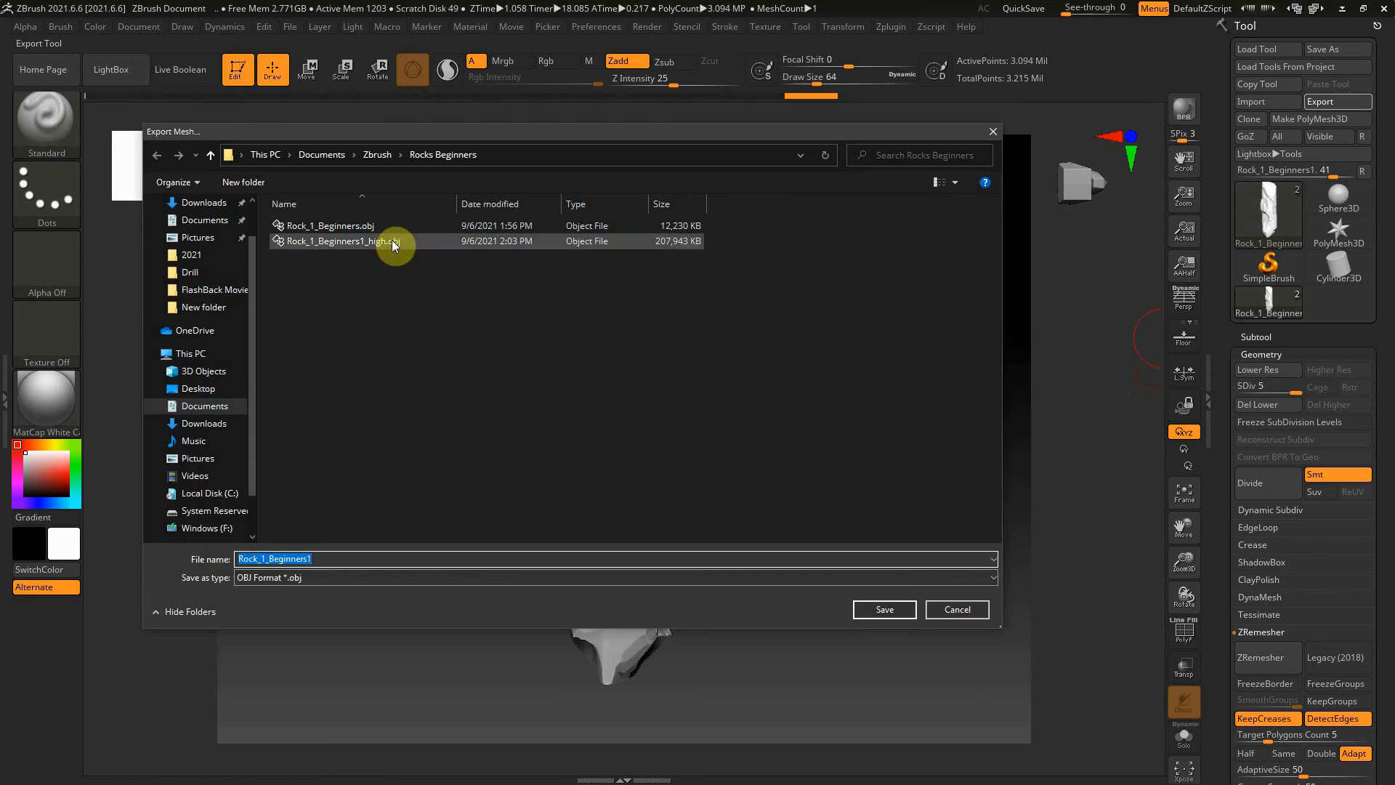
{"action": "double_click", "coordinate": [391, 239]}
{"action": "left_click", "coordinate": [733, 392]}
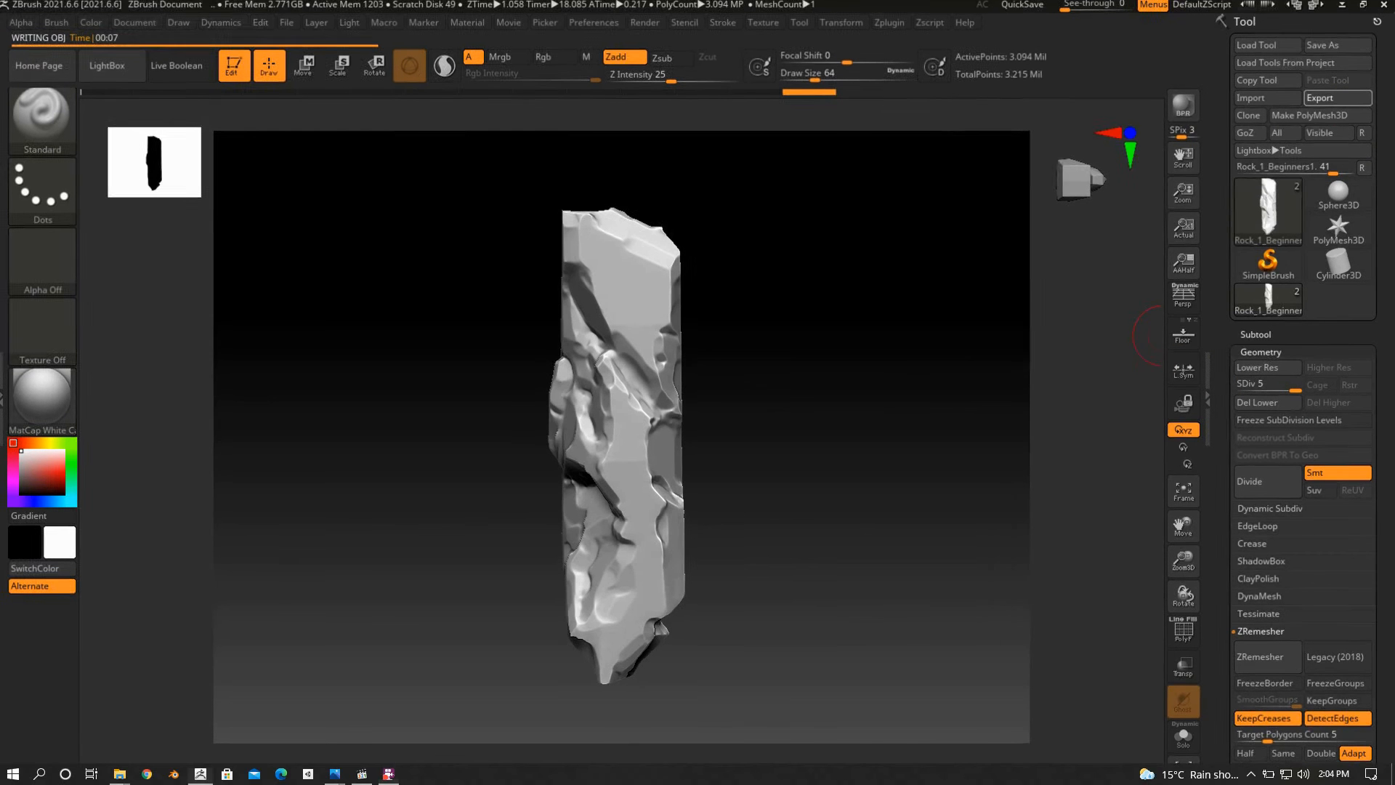
Lower the rock to subdivision level 1 and export it in OBJ format as Rock_1_Beginners1_low in the Rocks Beginners folder
{"action": "left_click_drag", "start_coordinate": [782, 411], "coordinate": [828, 391]}
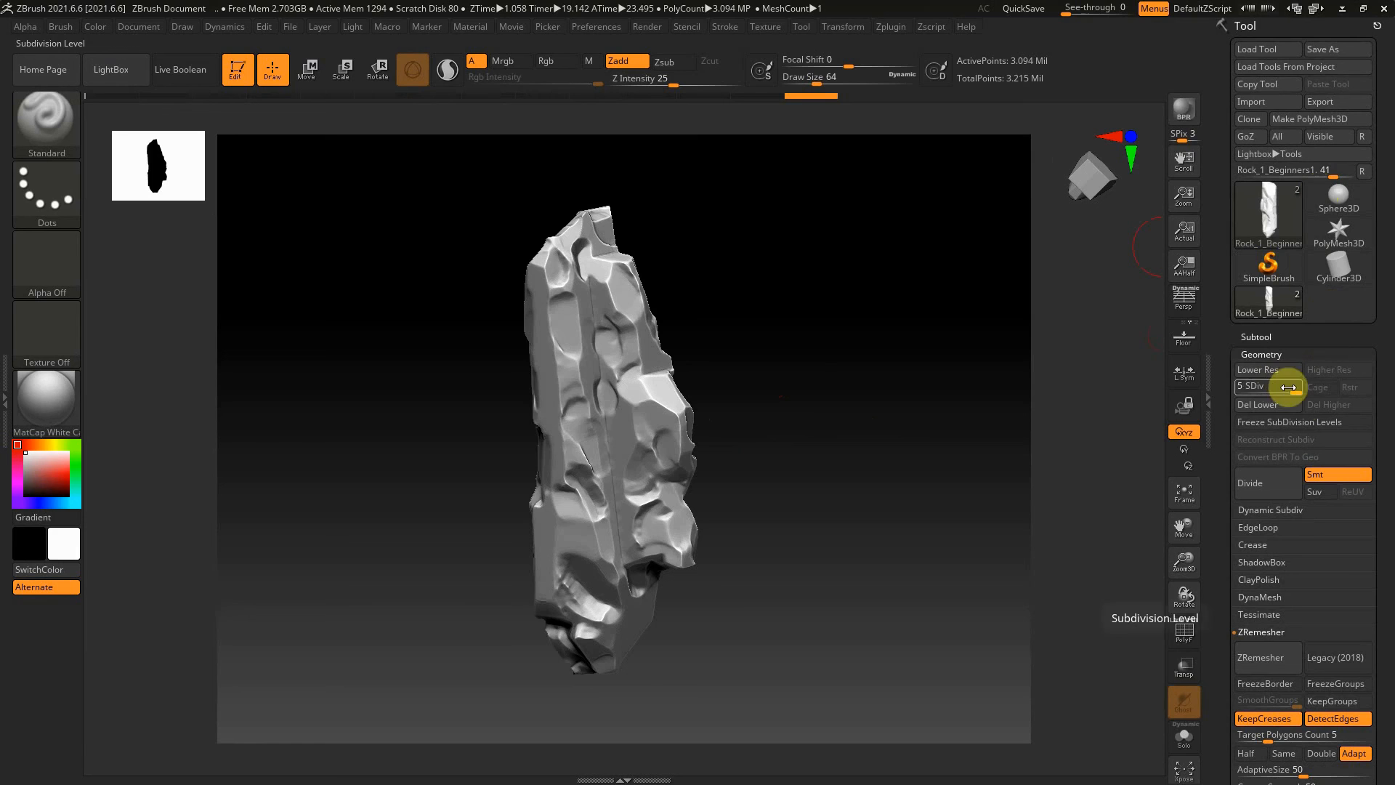
{"action": "left_click", "coordinate": [1237, 387]}
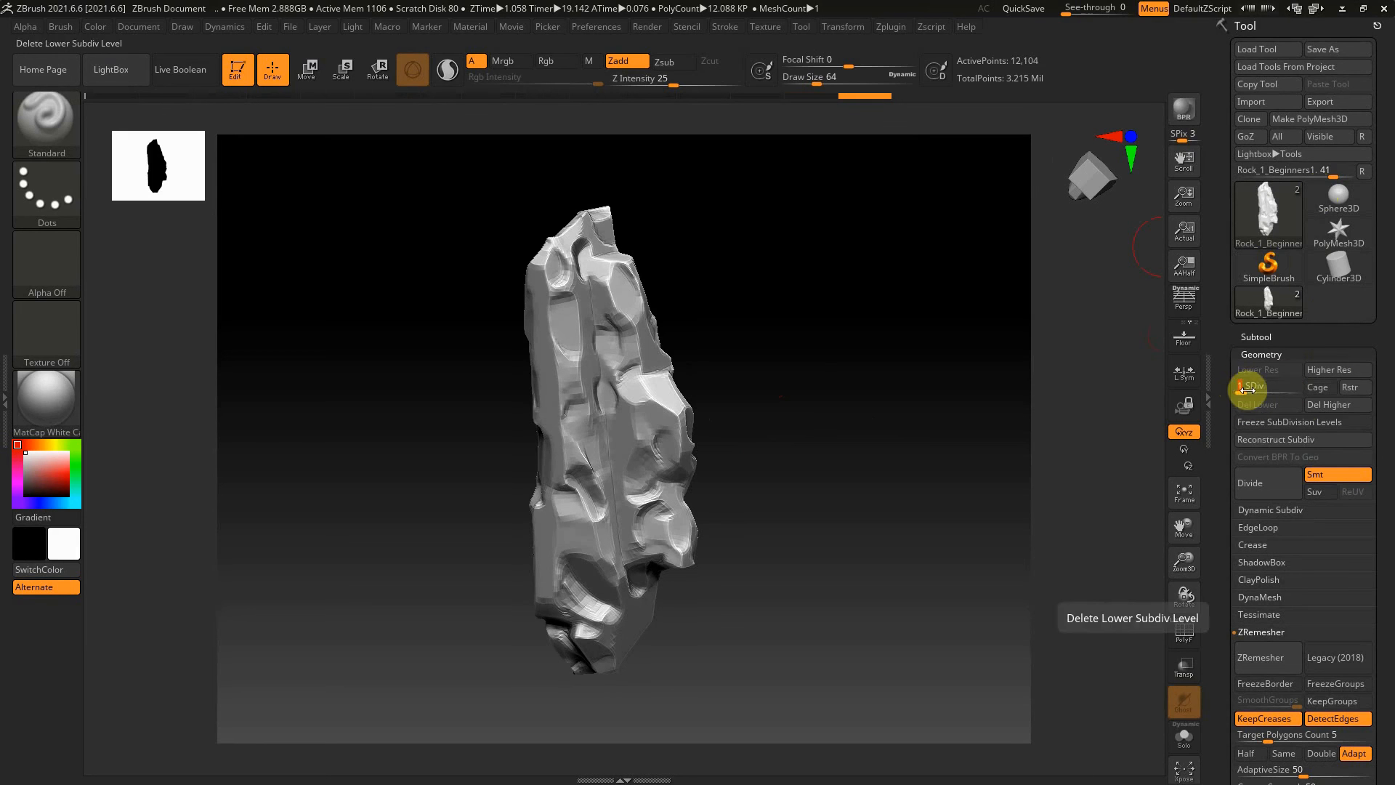
{"action": "left_click_drag", "start_coordinate": [791, 374], "coordinate": [894, 411]}
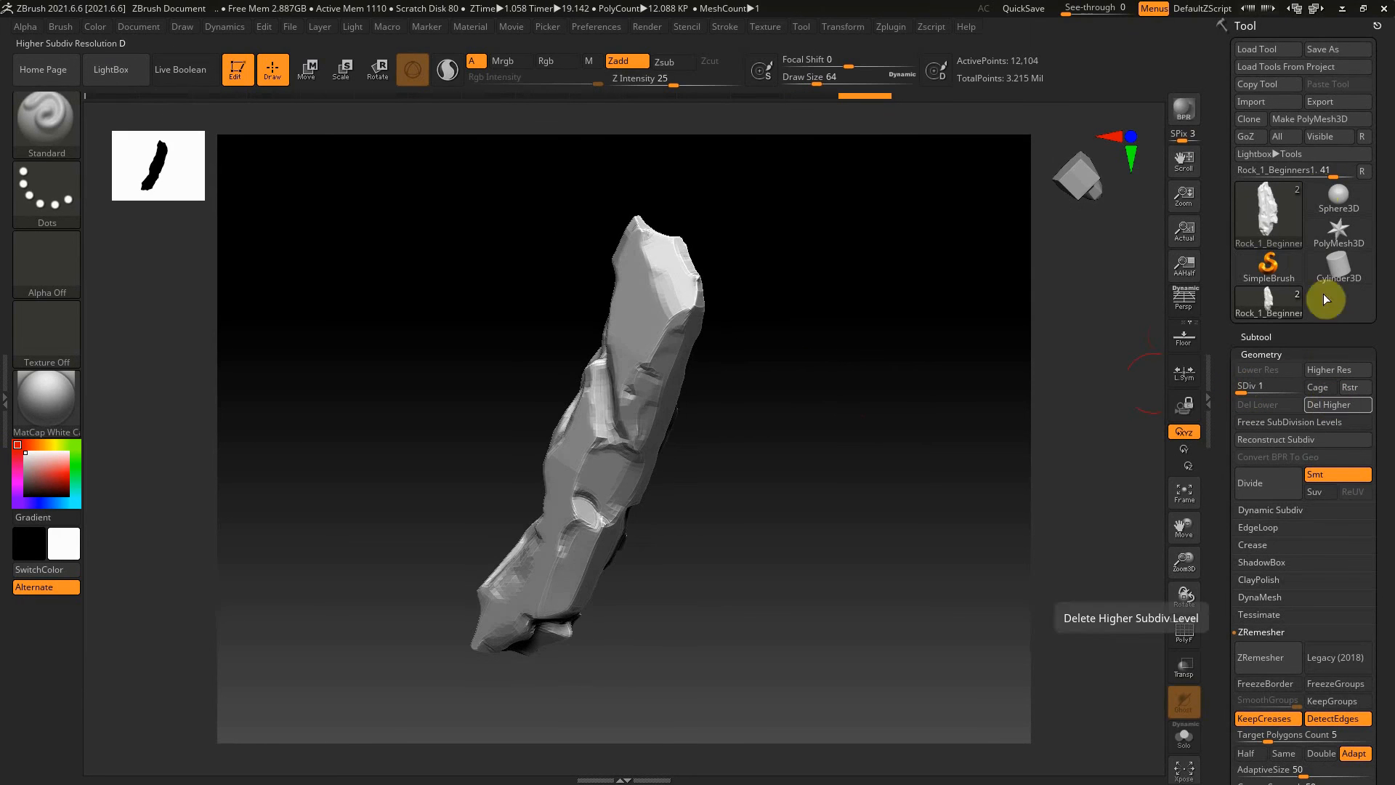
{"action": "left_click", "coordinate": [1348, 101]}
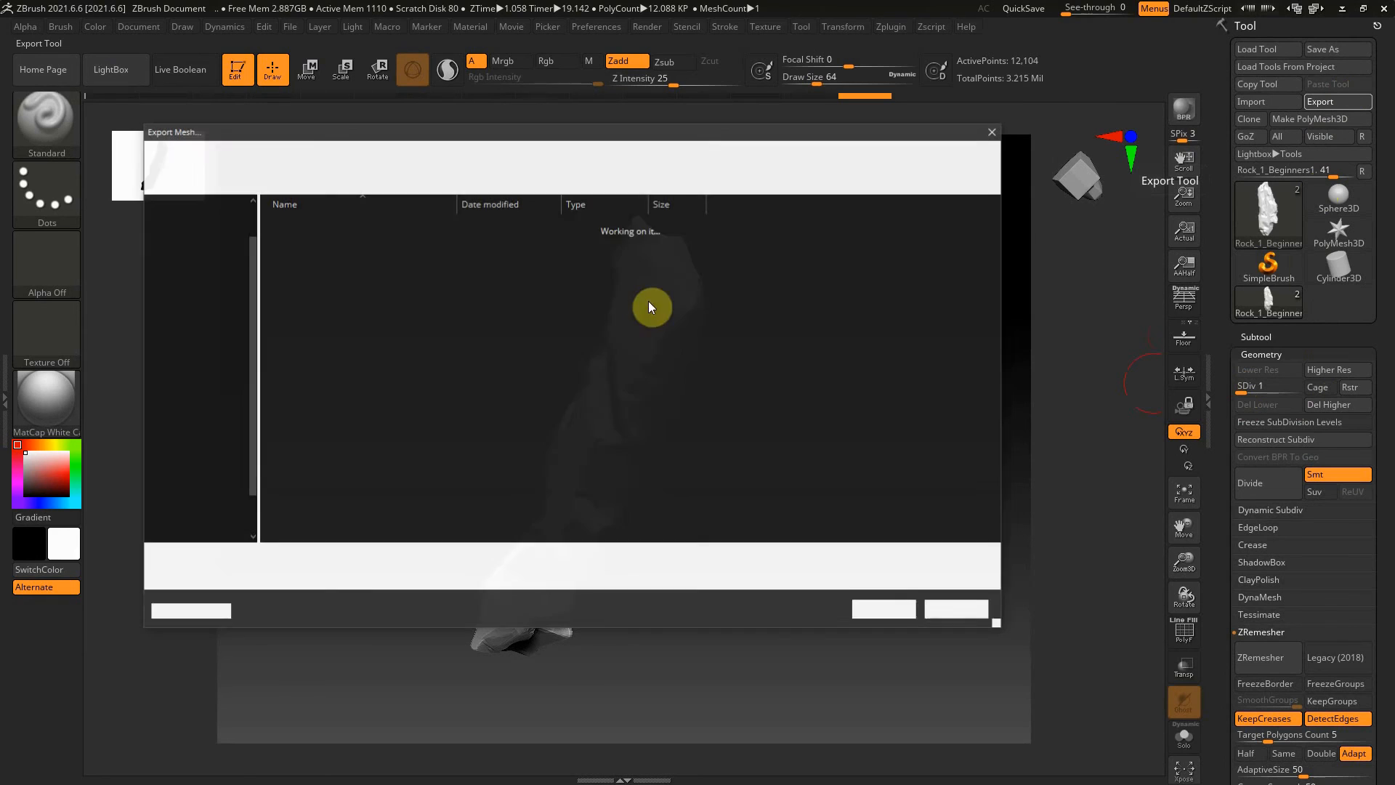
{"action": "left_click", "coordinate": [343, 556]}
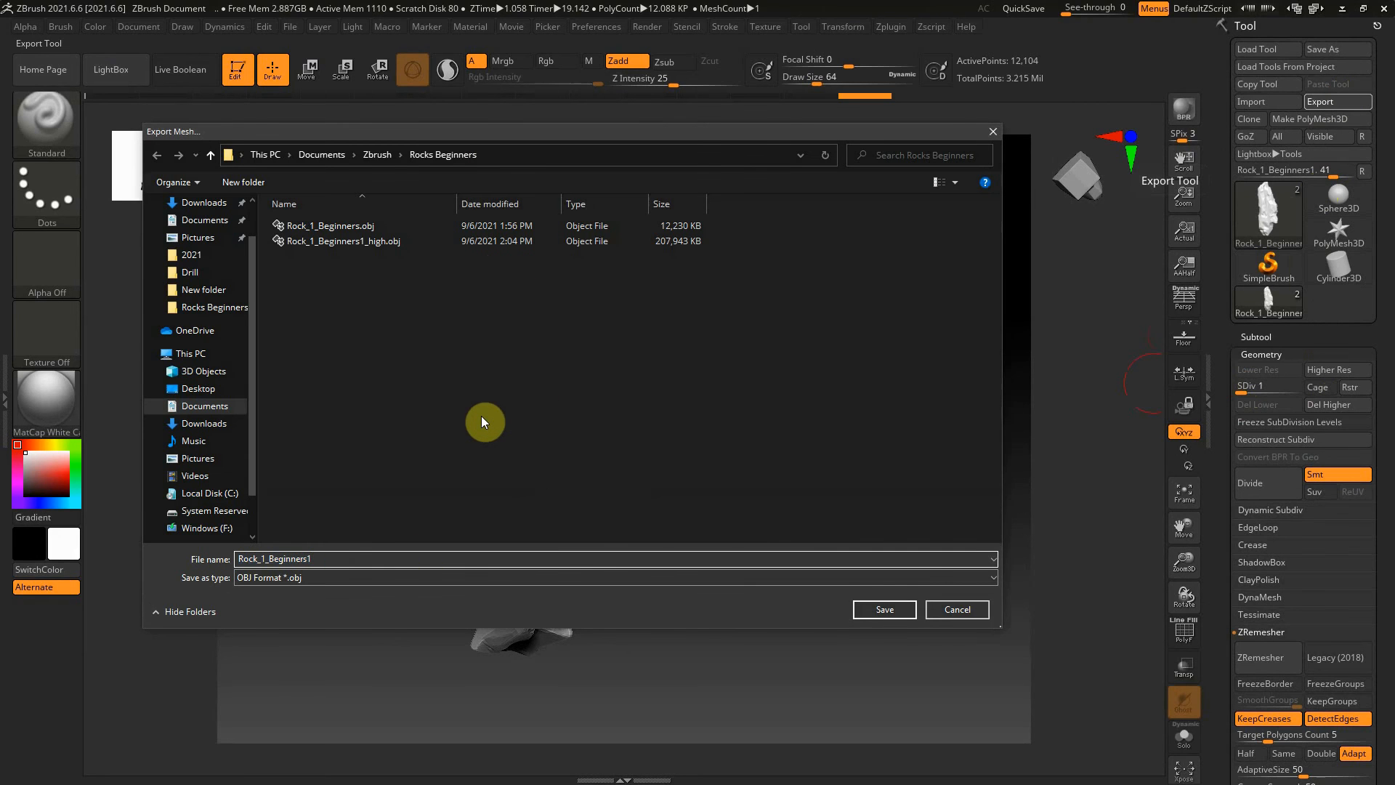
{"action": "type", "text": "_"}
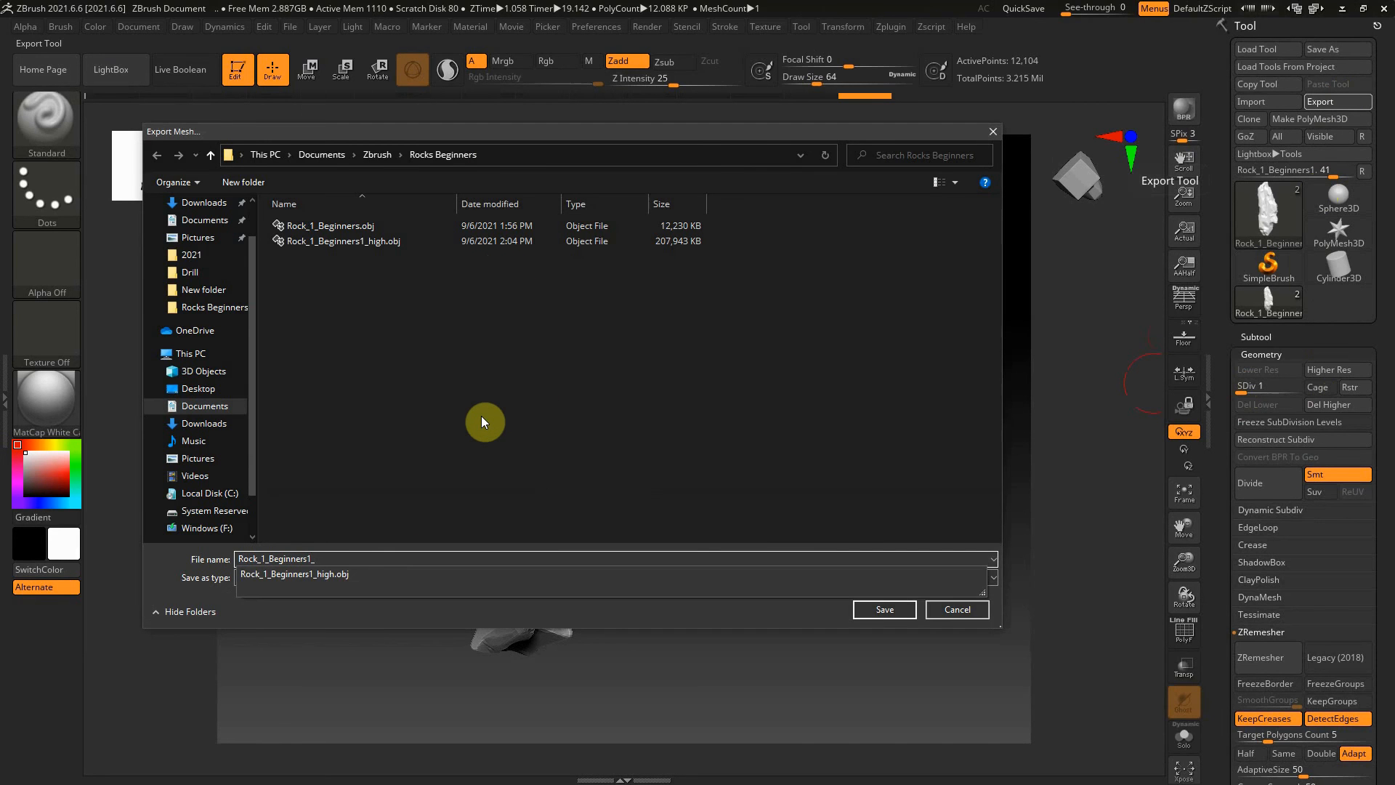
{"action": "type", "text": "low"}
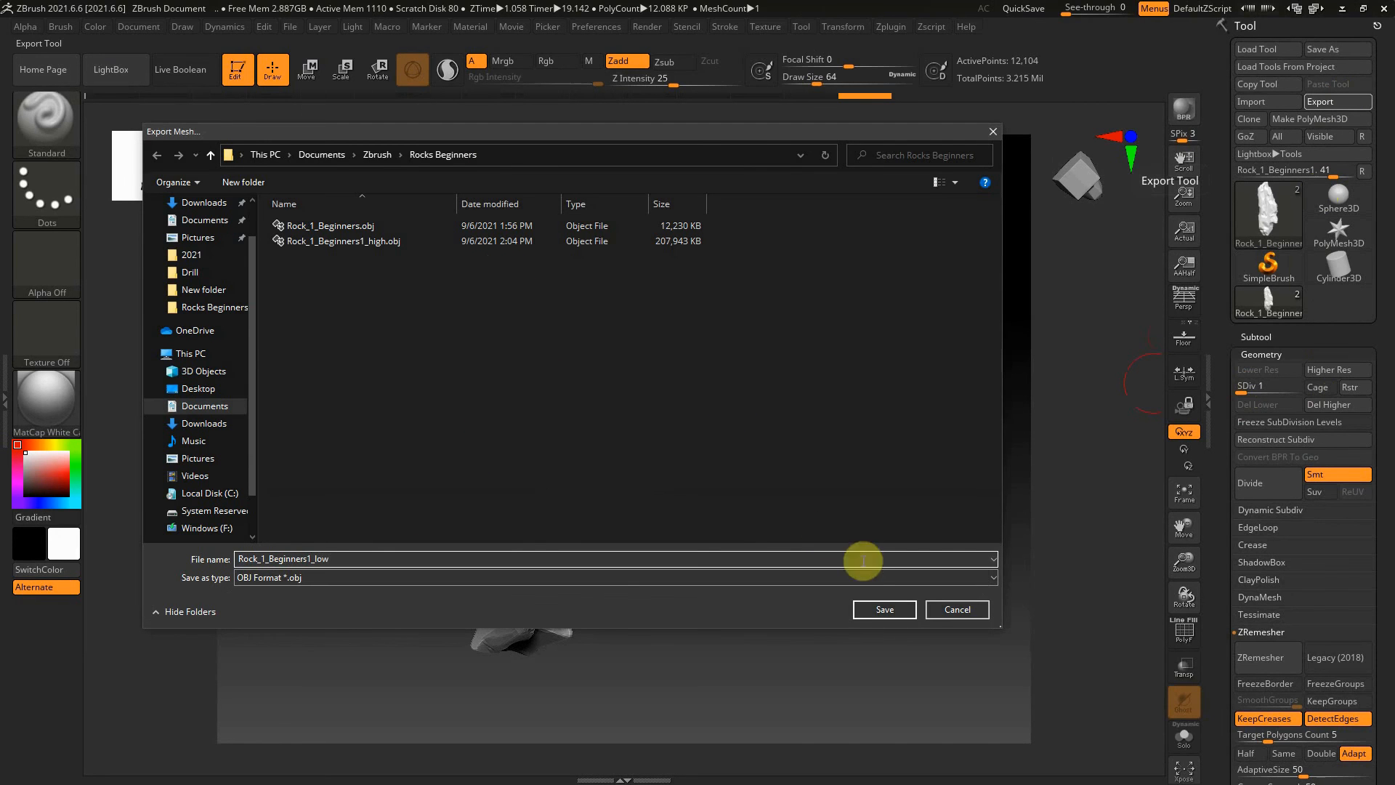
{"action": "left_click", "coordinate": [882, 610]}
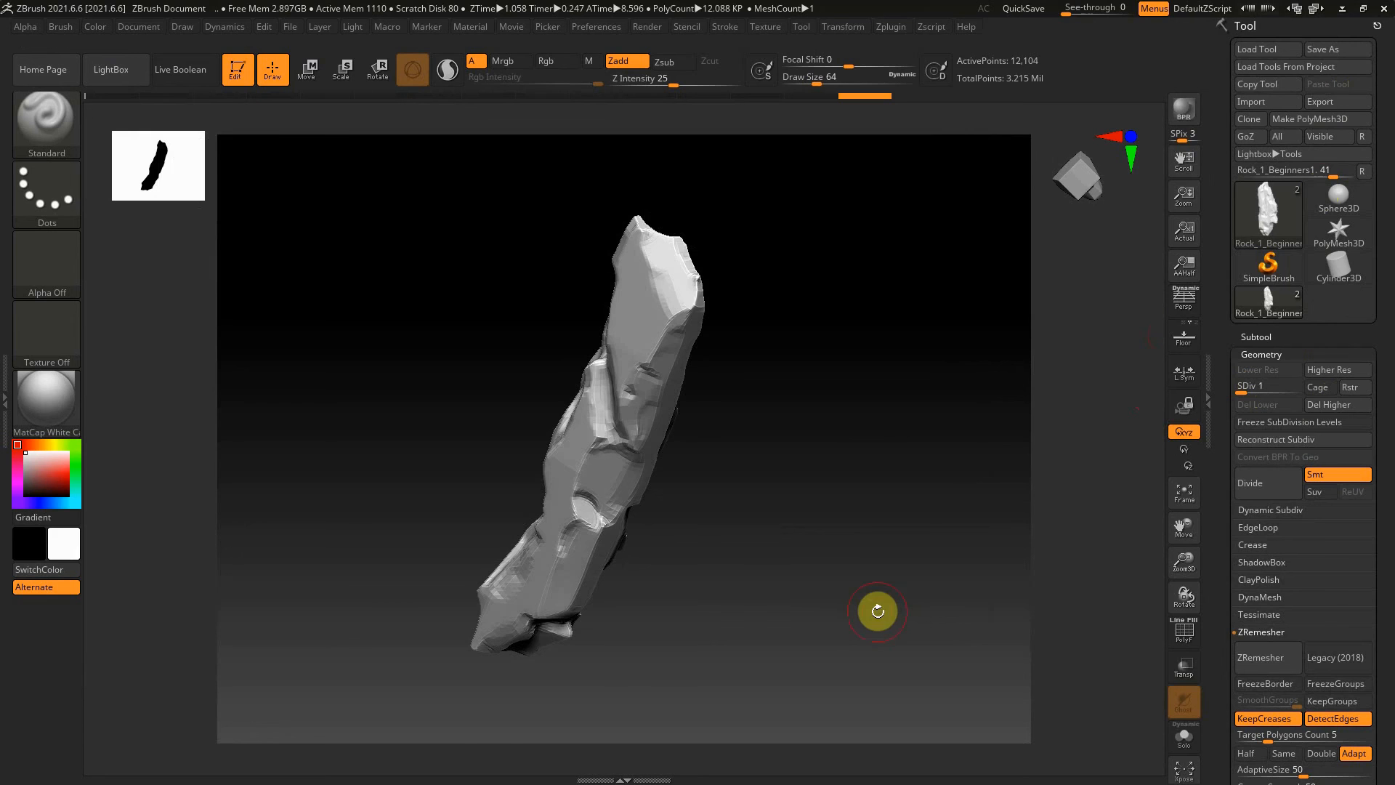
Close ZBrush, saving the project as Rock_1_Beginners_Zbrush in the Rocks Beginners folder
{"action": "left_click", "coordinate": [1384, 8]}
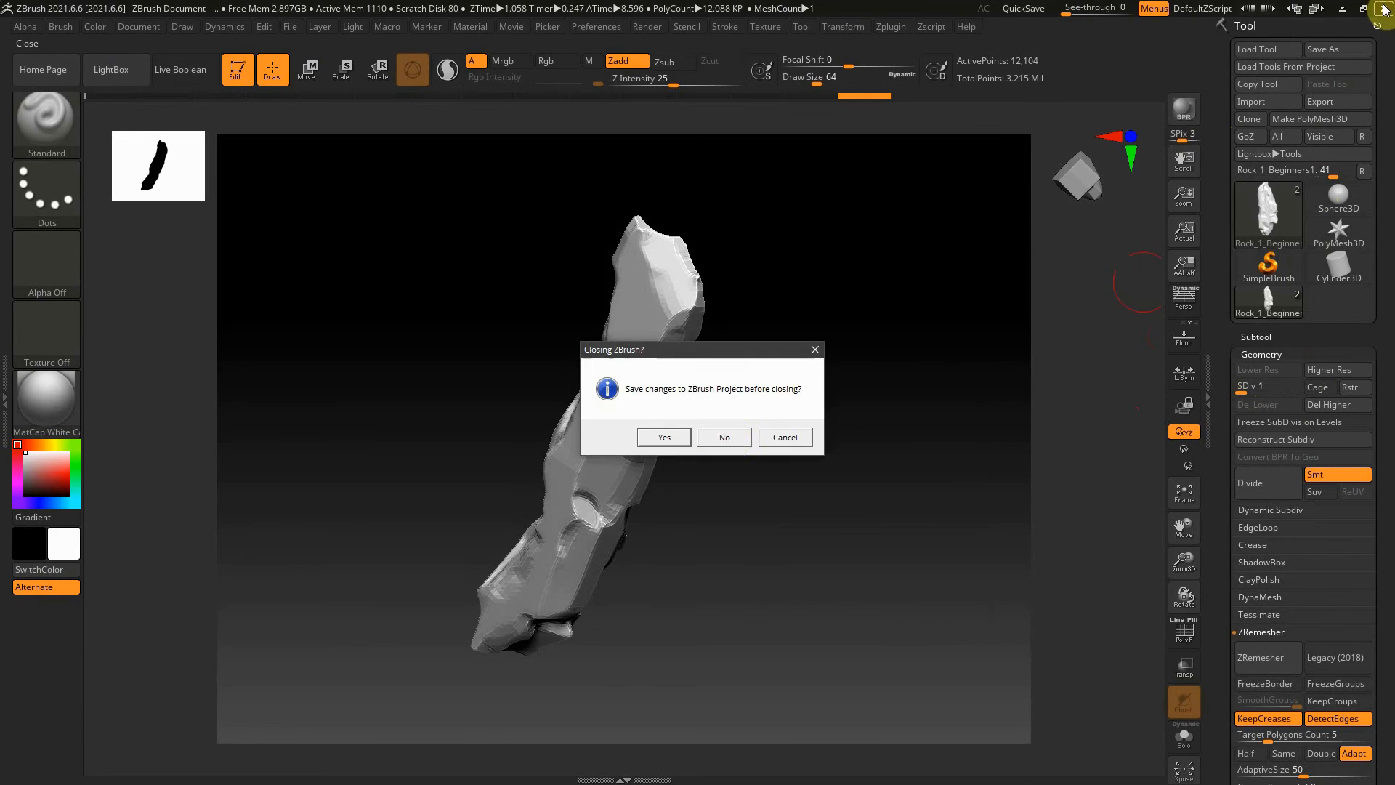
{"action": "left_click", "coordinate": [663, 436]}
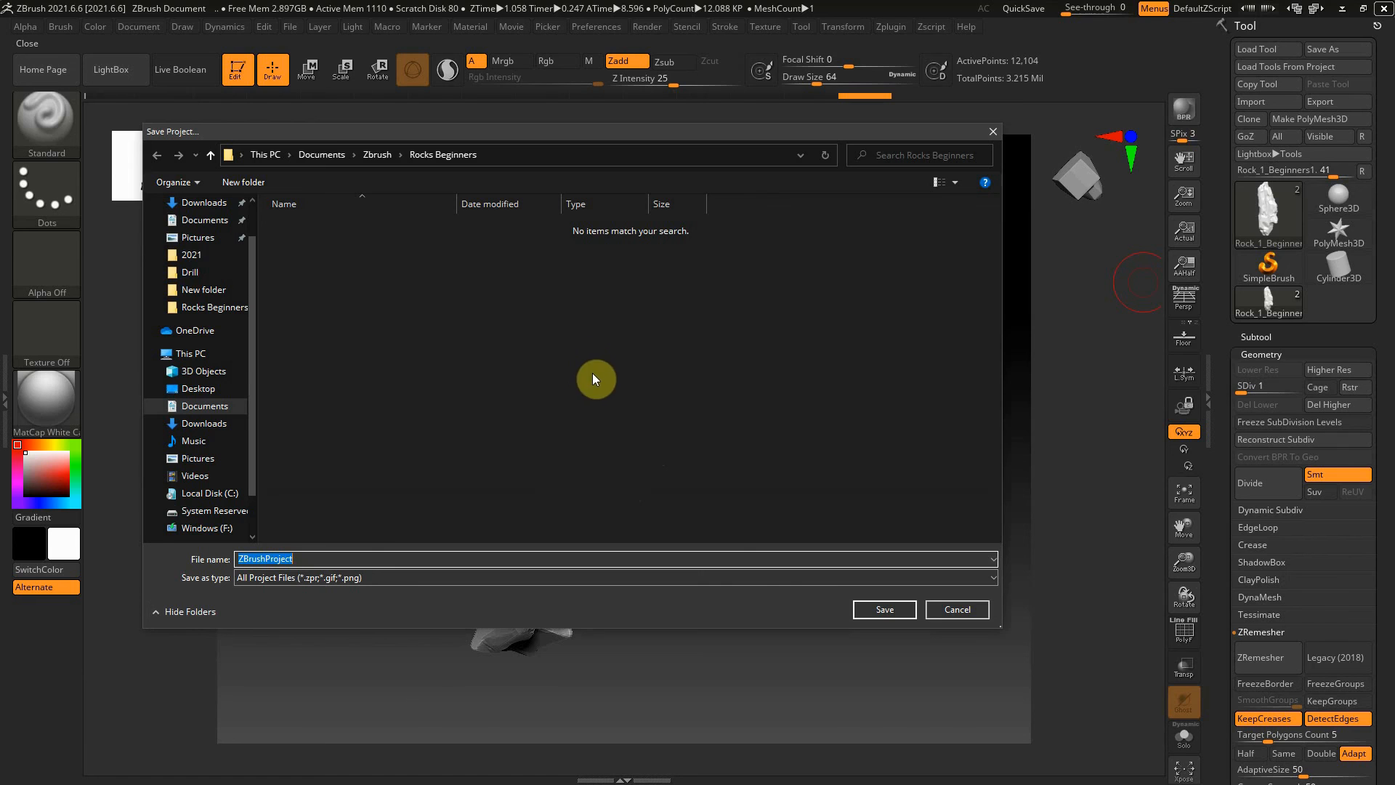
{"action": "type", "text": "Rock_1_B"}
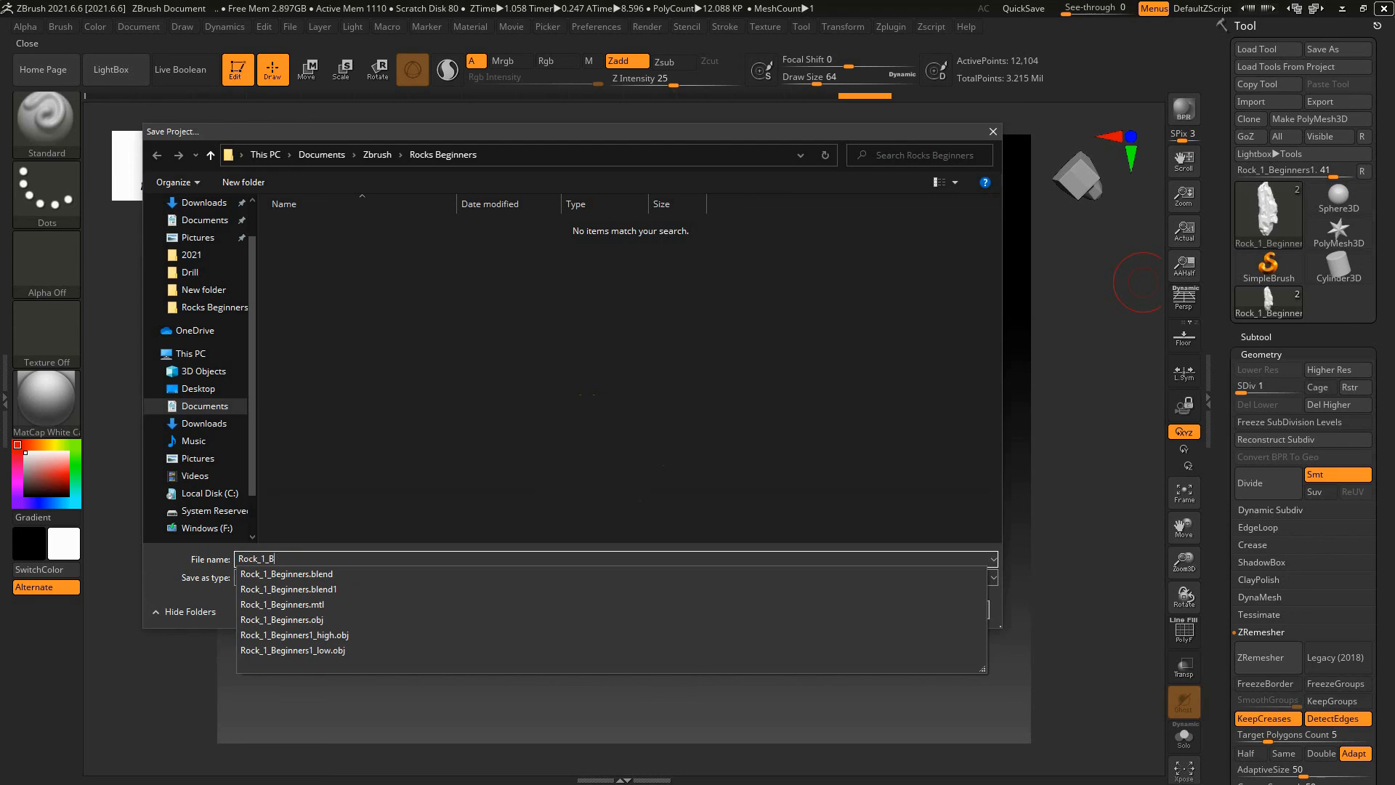
{"action": "type", "text": "ege"}
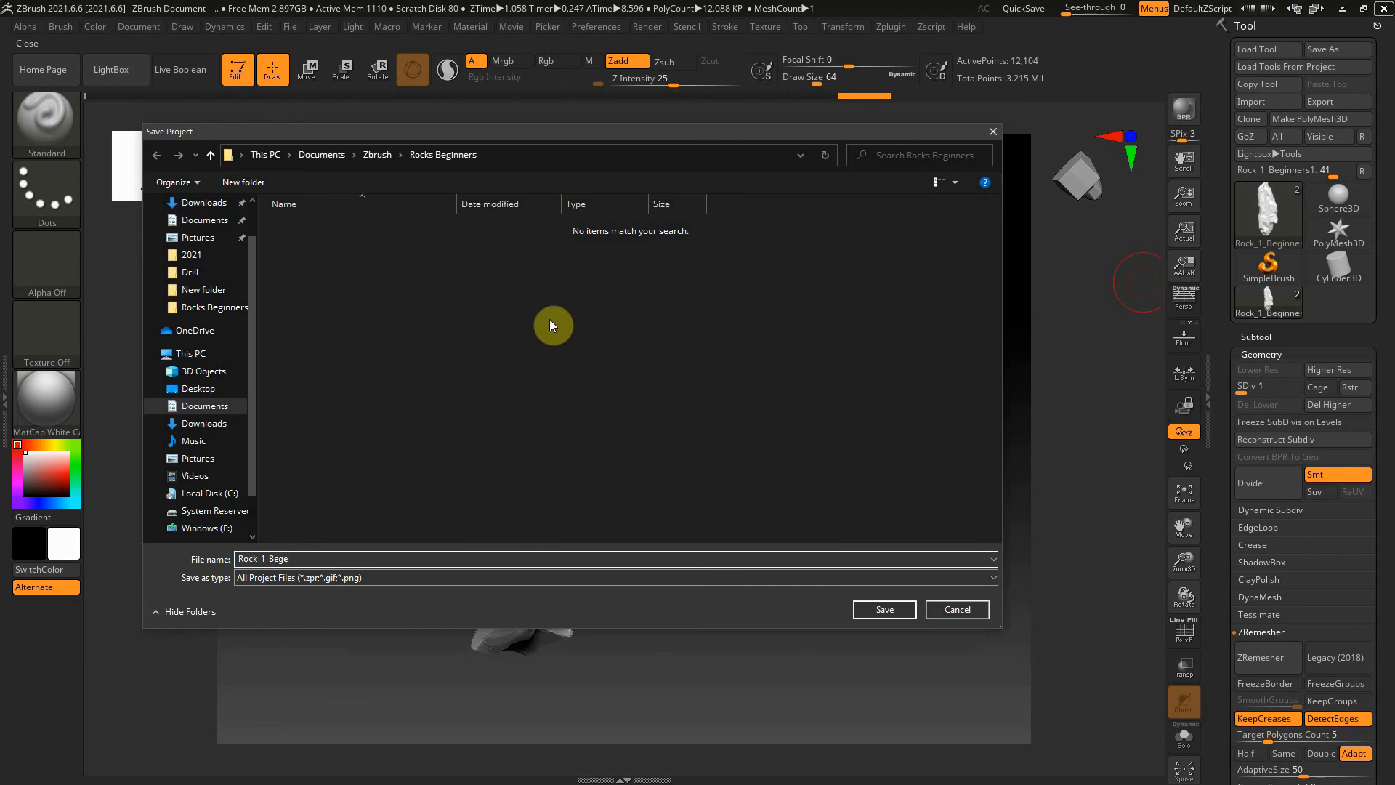
{"action": "type", "text": "nn"}
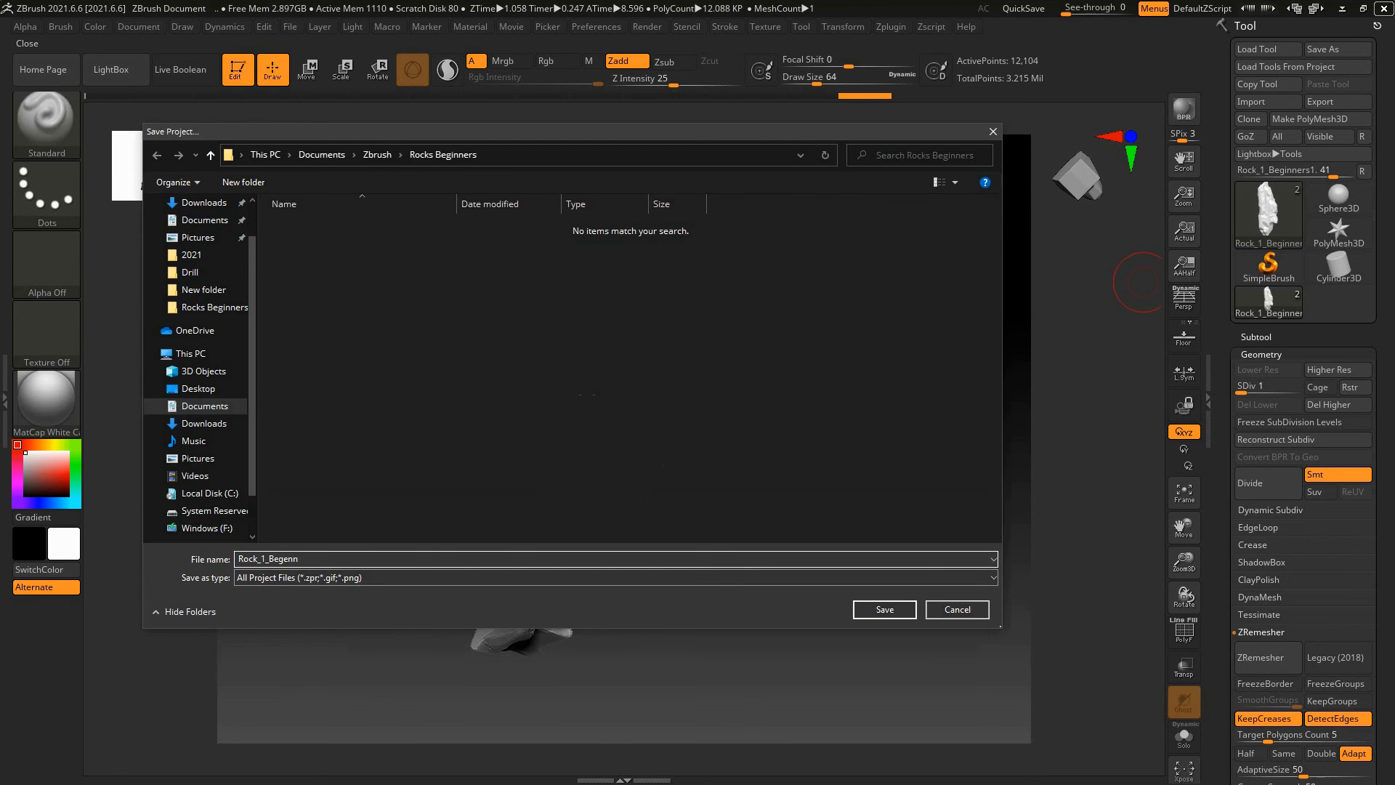
{"action": "key", "text": "BackSpace"}
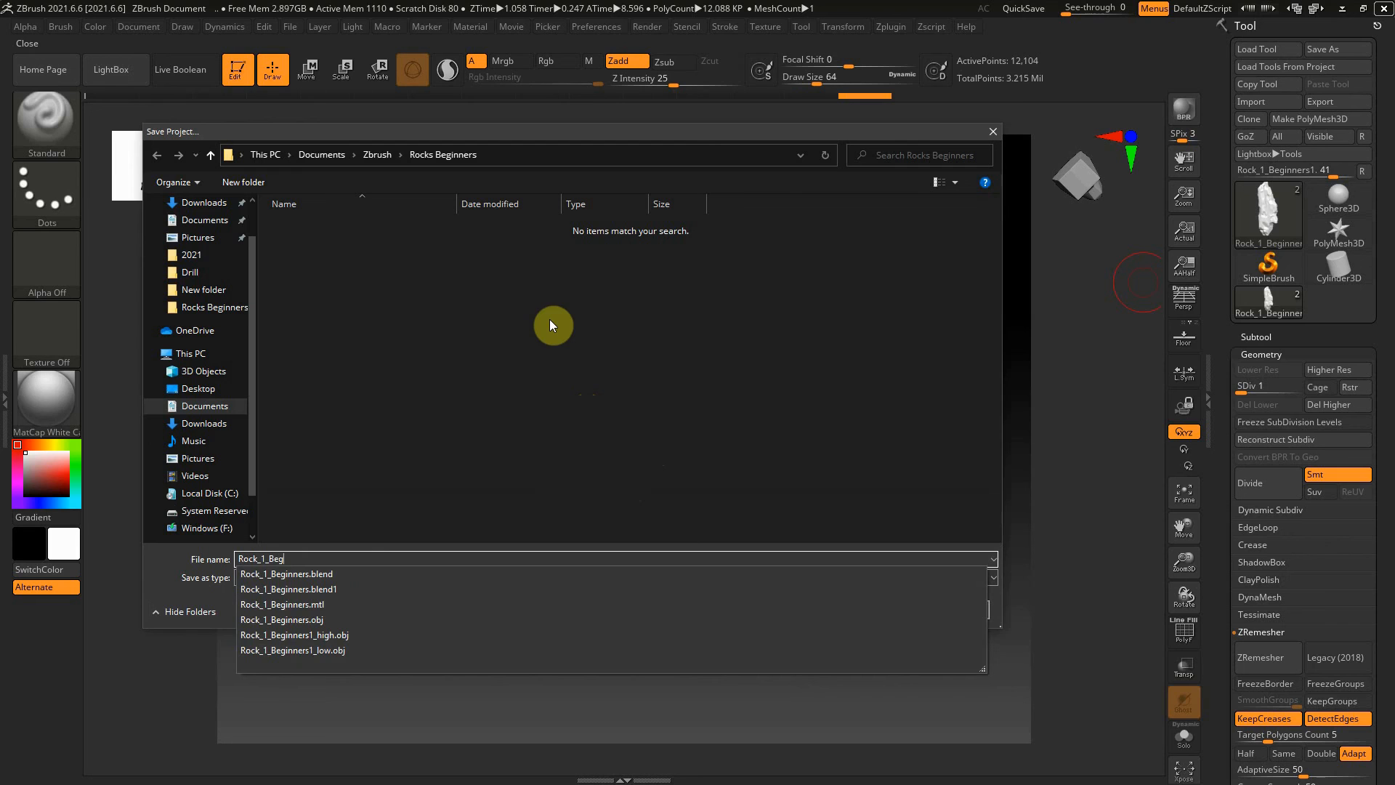
{"action": "type", "text": "inners_Zbrush"}
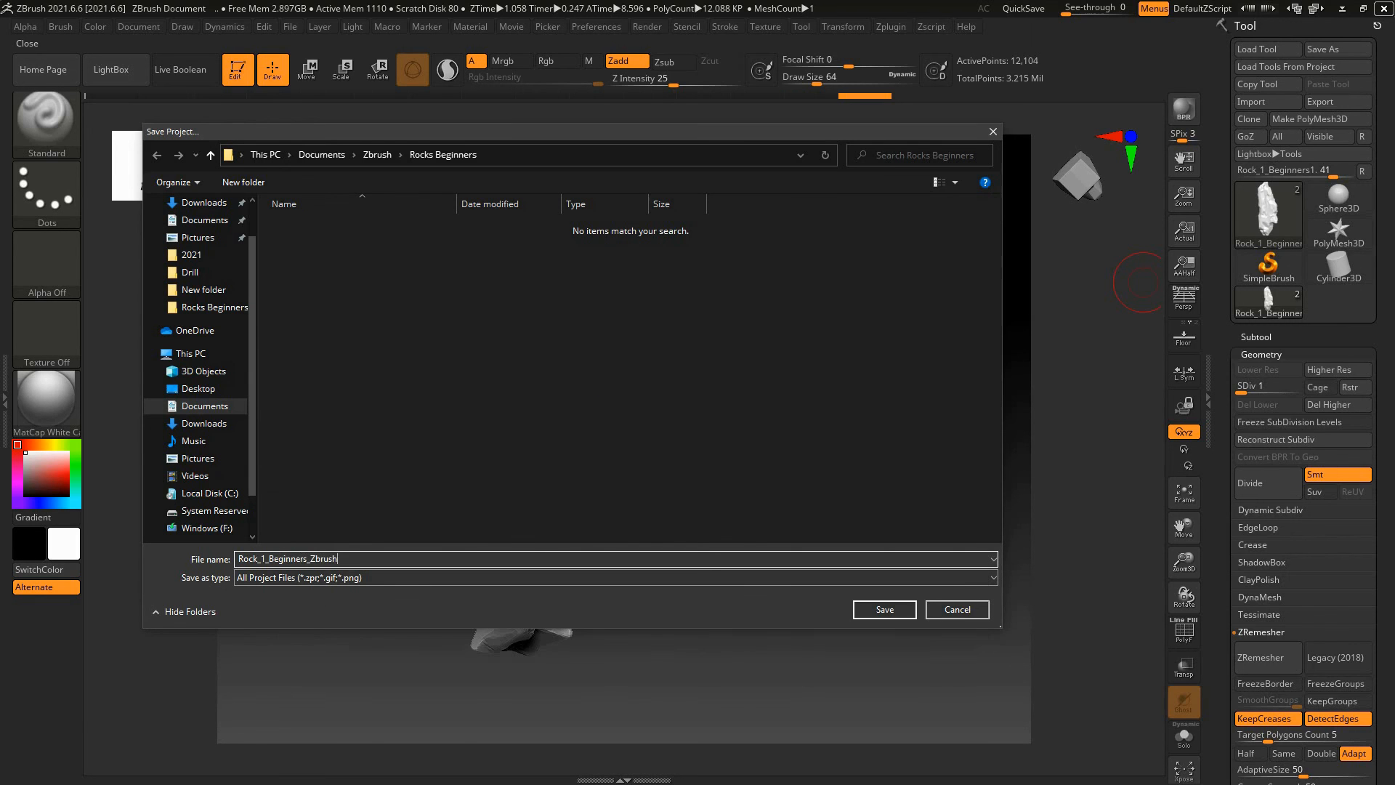
{"action": "left_click", "coordinate": [879, 610]}
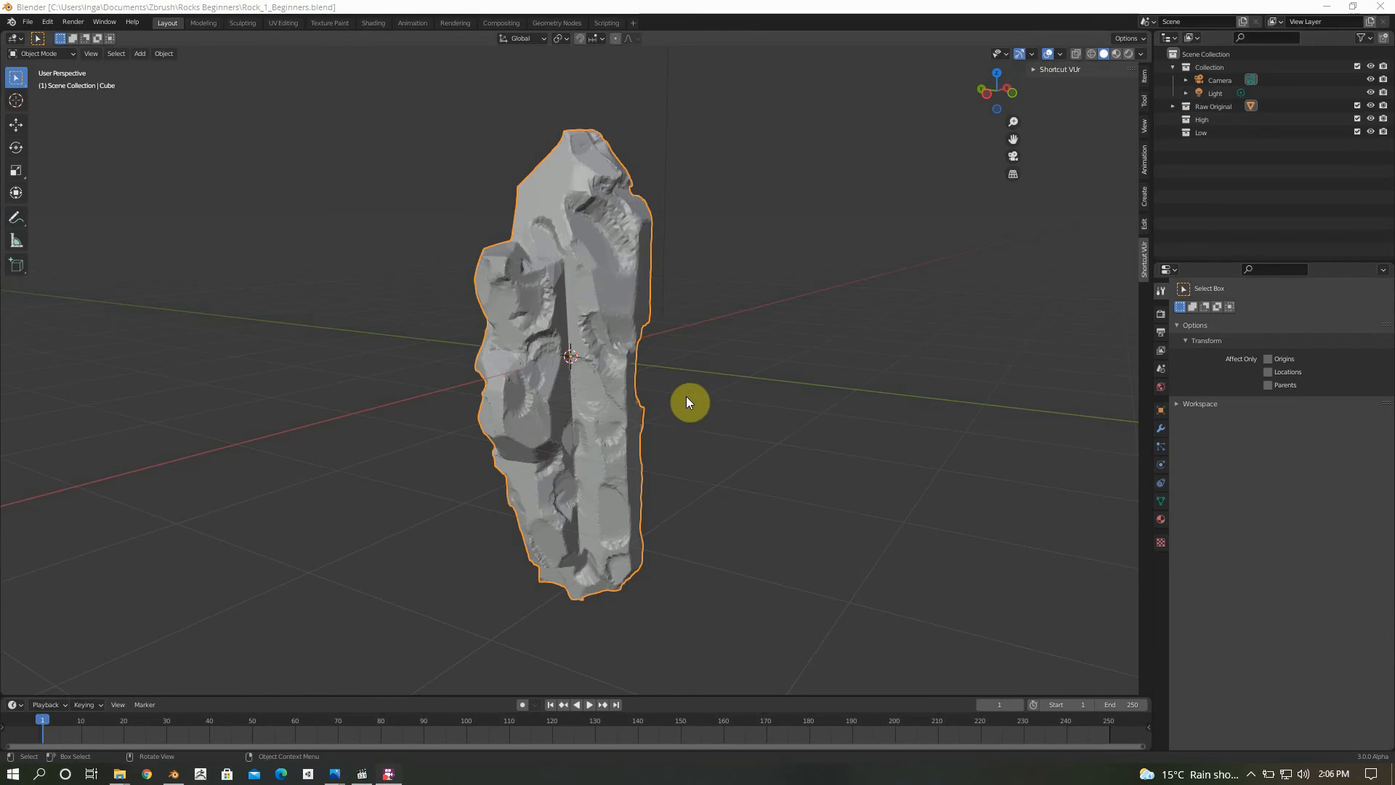
In Blender's Rock_1_Beginners.blend, exclude the Raw Original collection from the view layer and make the High collection active
{"action": "scroll", "coordinate": [686, 394], "scroll_direction": "down", "scroll_amount": 2}
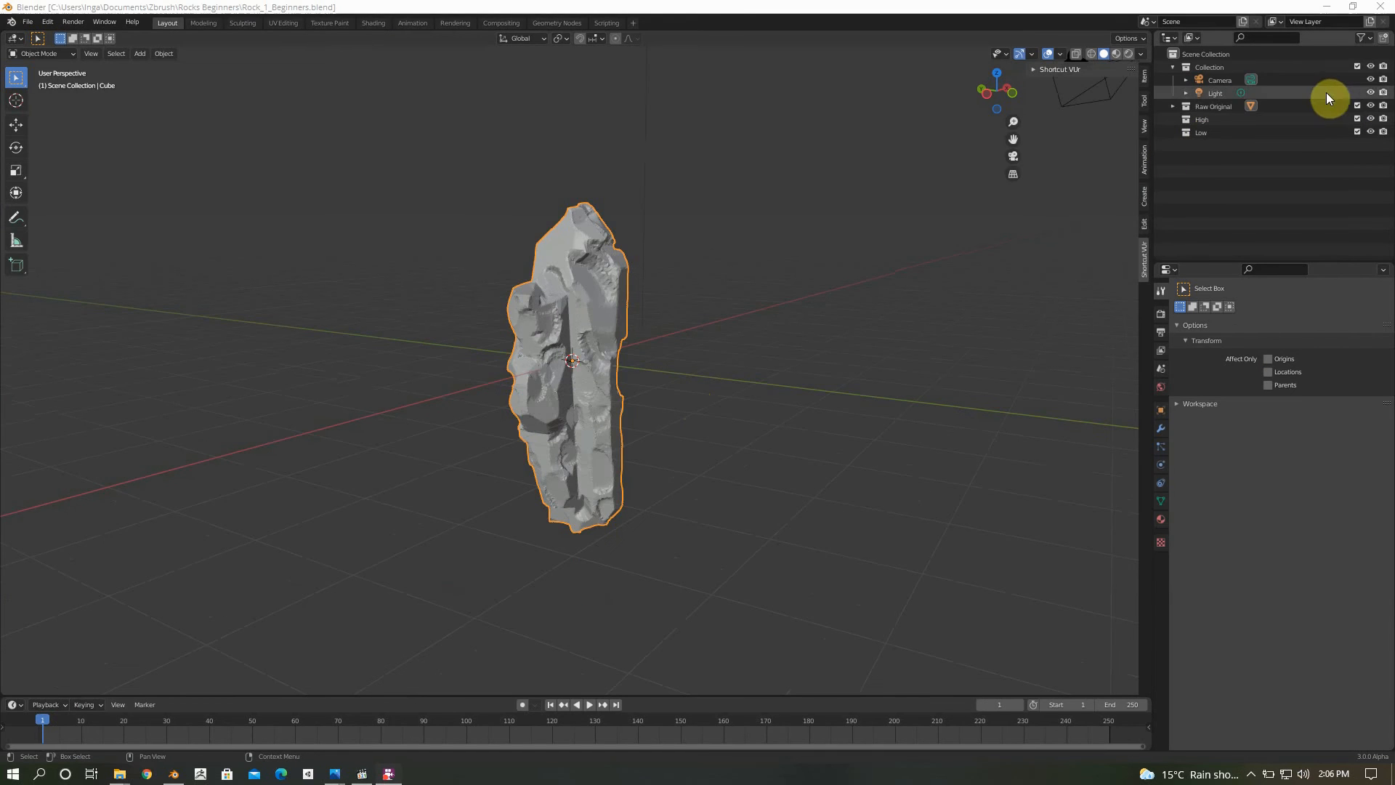
{"action": "left_click", "coordinate": [1357, 106]}
{"action": "left_click", "coordinate": [1234, 122]}
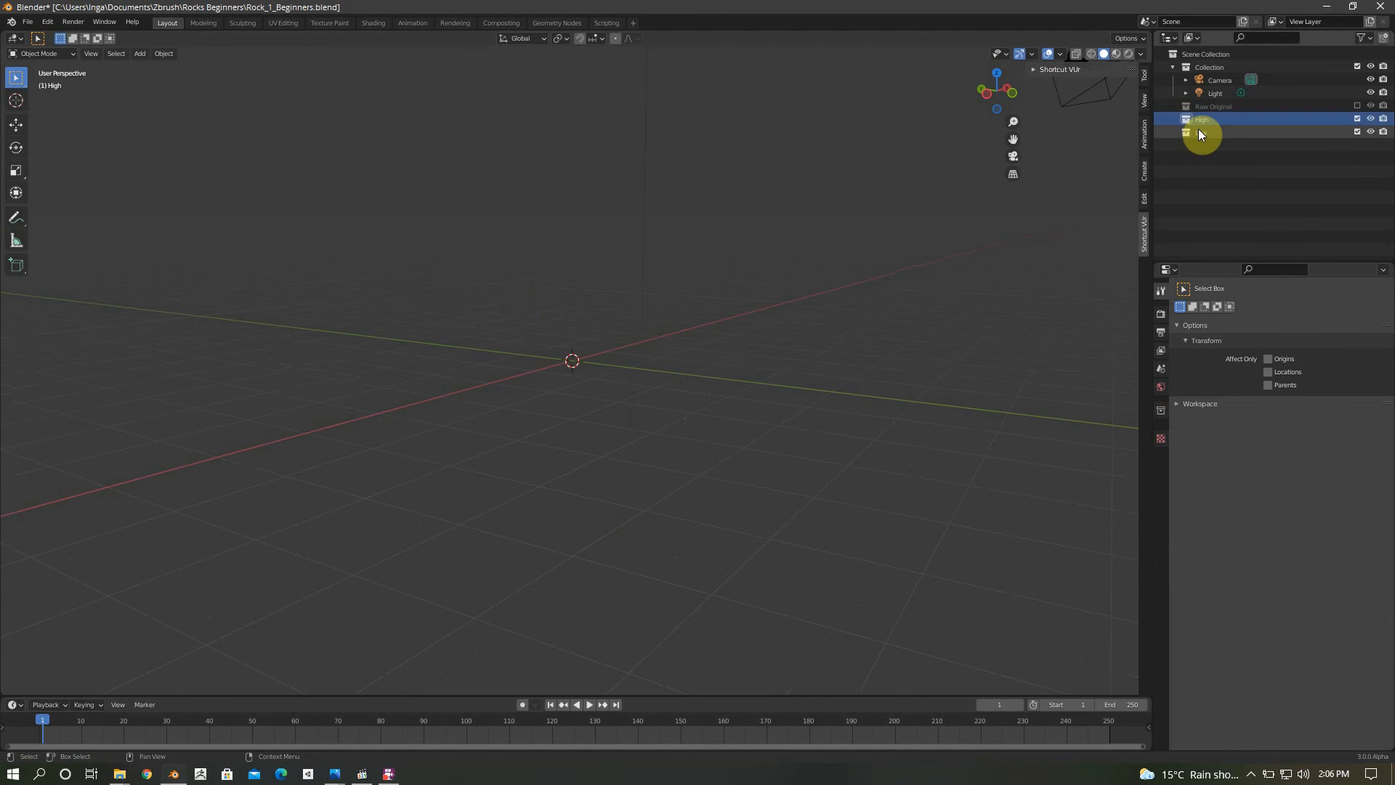
Import Rock_1_Beginners1_low.obj from the Rocks Beginners folder into the Low collection with Keep Vert Order enabled
{"action": "left_click", "coordinate": [1199, 133]}
{"action": "left_click", "coordinate": [33, 22]}
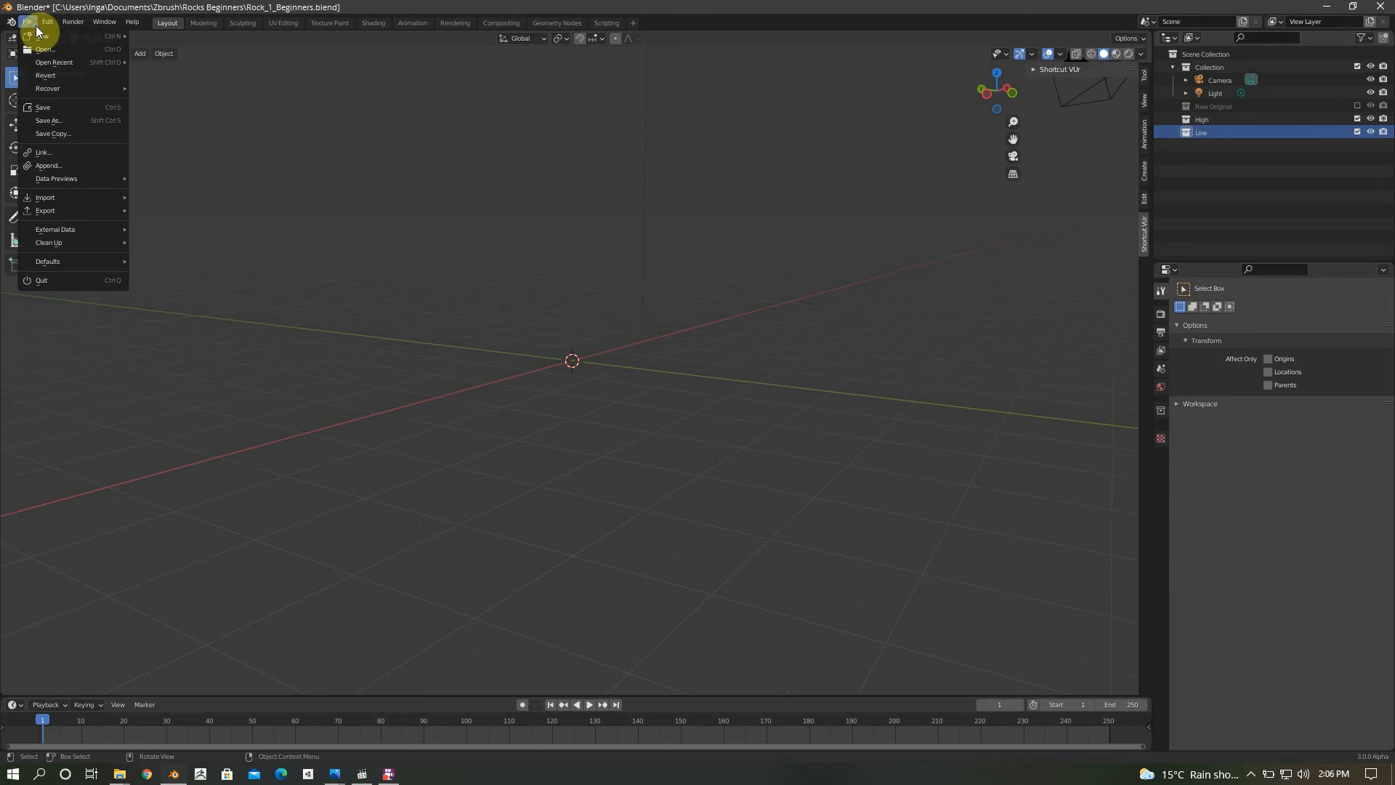
{"action": "mouse_move", "coordinate": [63, 195]}
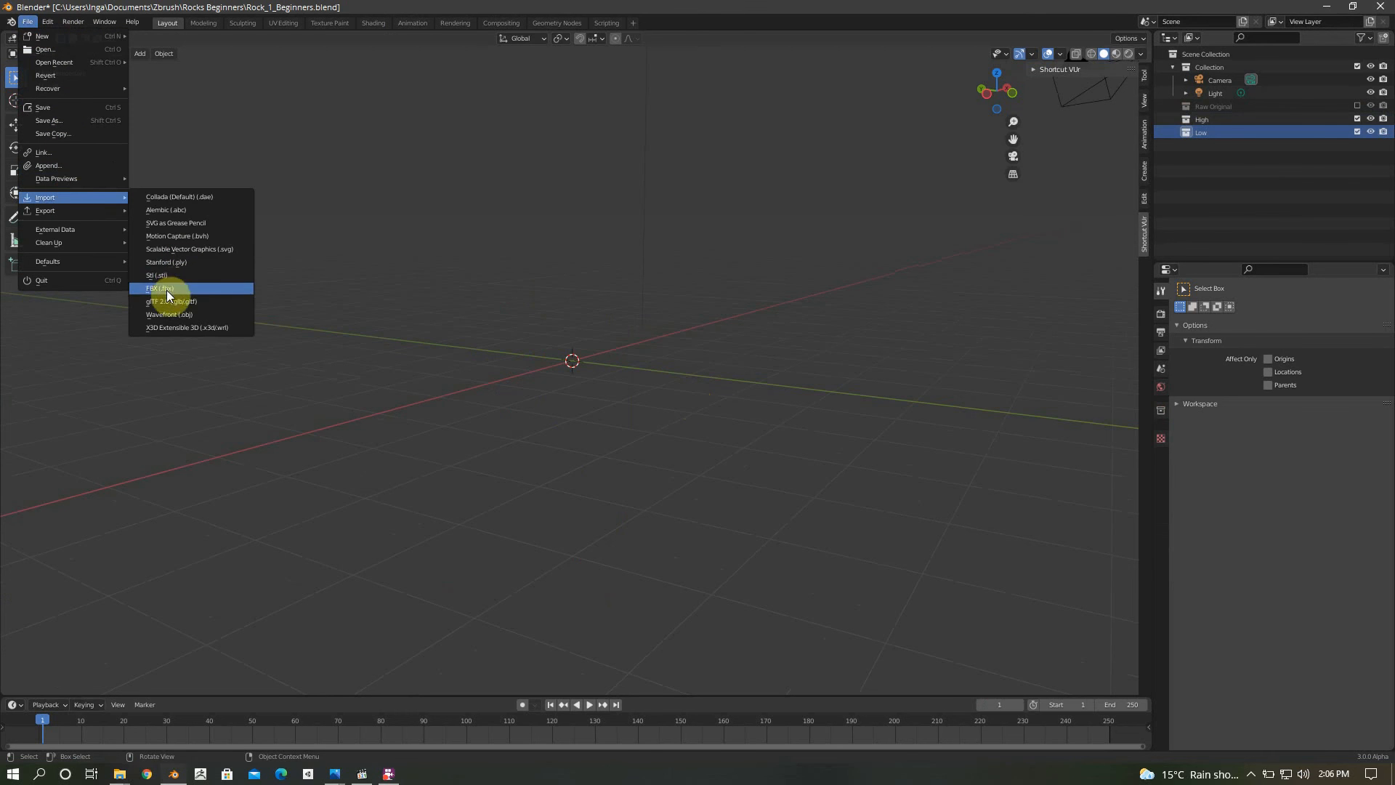
{"action": "left_click", "coordinate": [190, 313]}
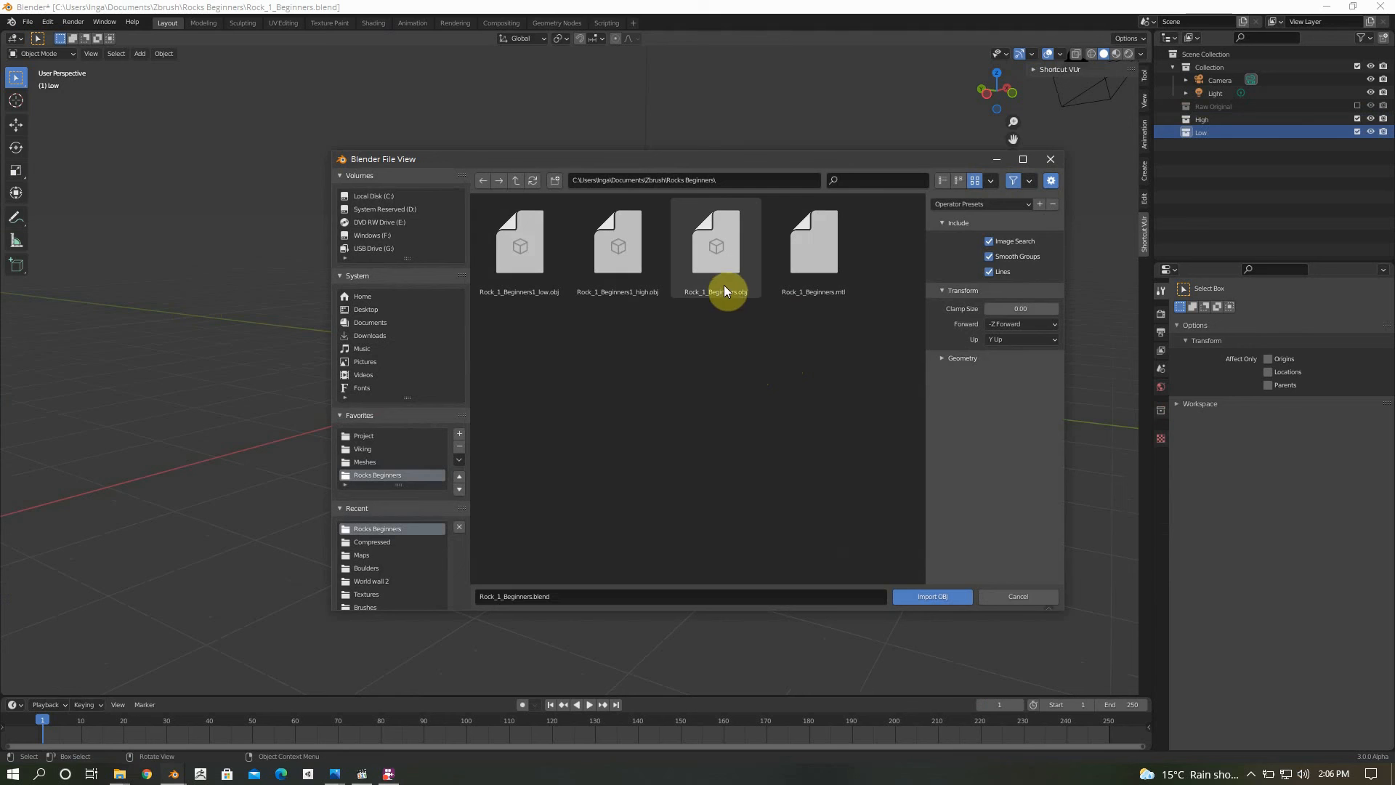
{"action": "left_click", "coordinate": [533, 257]}
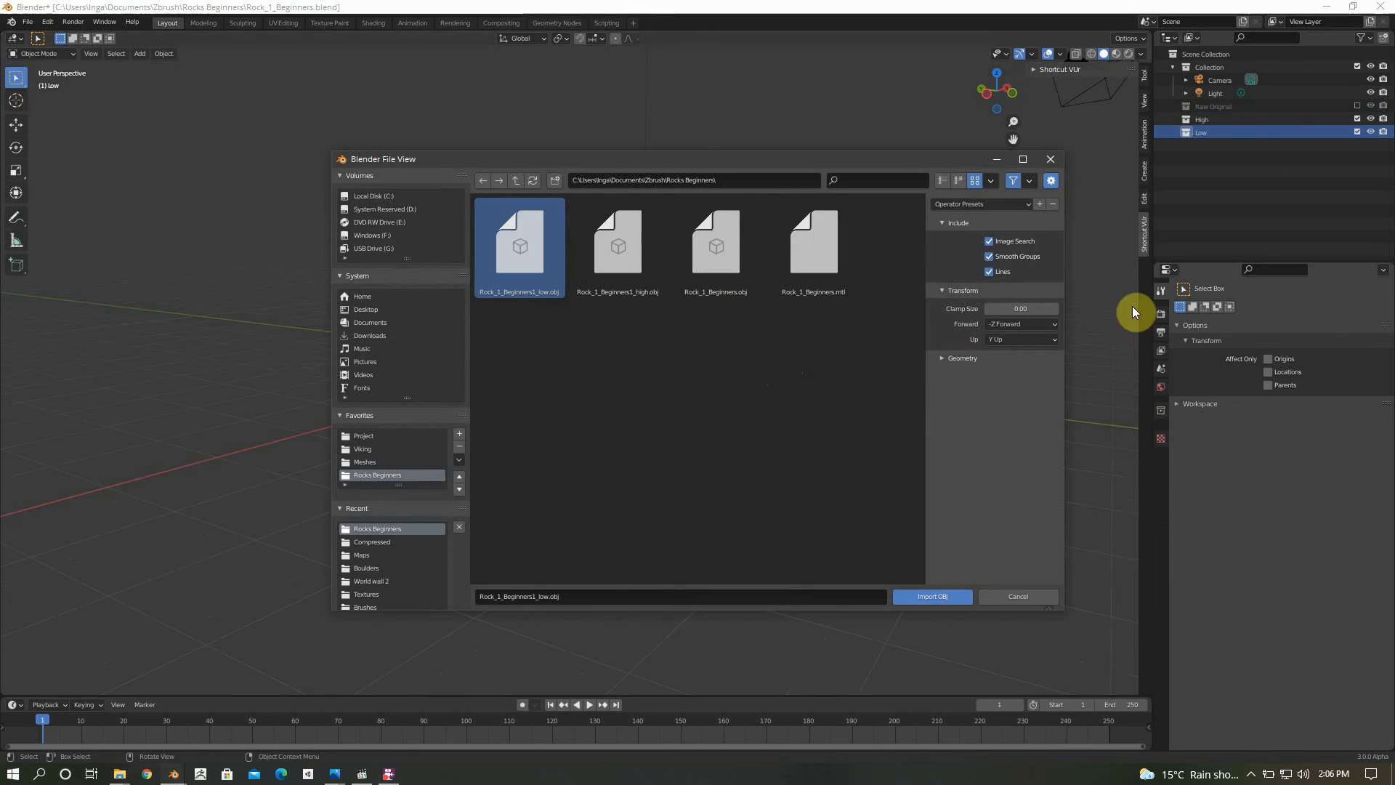
{"action": "left_click", "coordinate": [967, 358]}
{"action": "left_click", "coordinate": [1017, 375]}
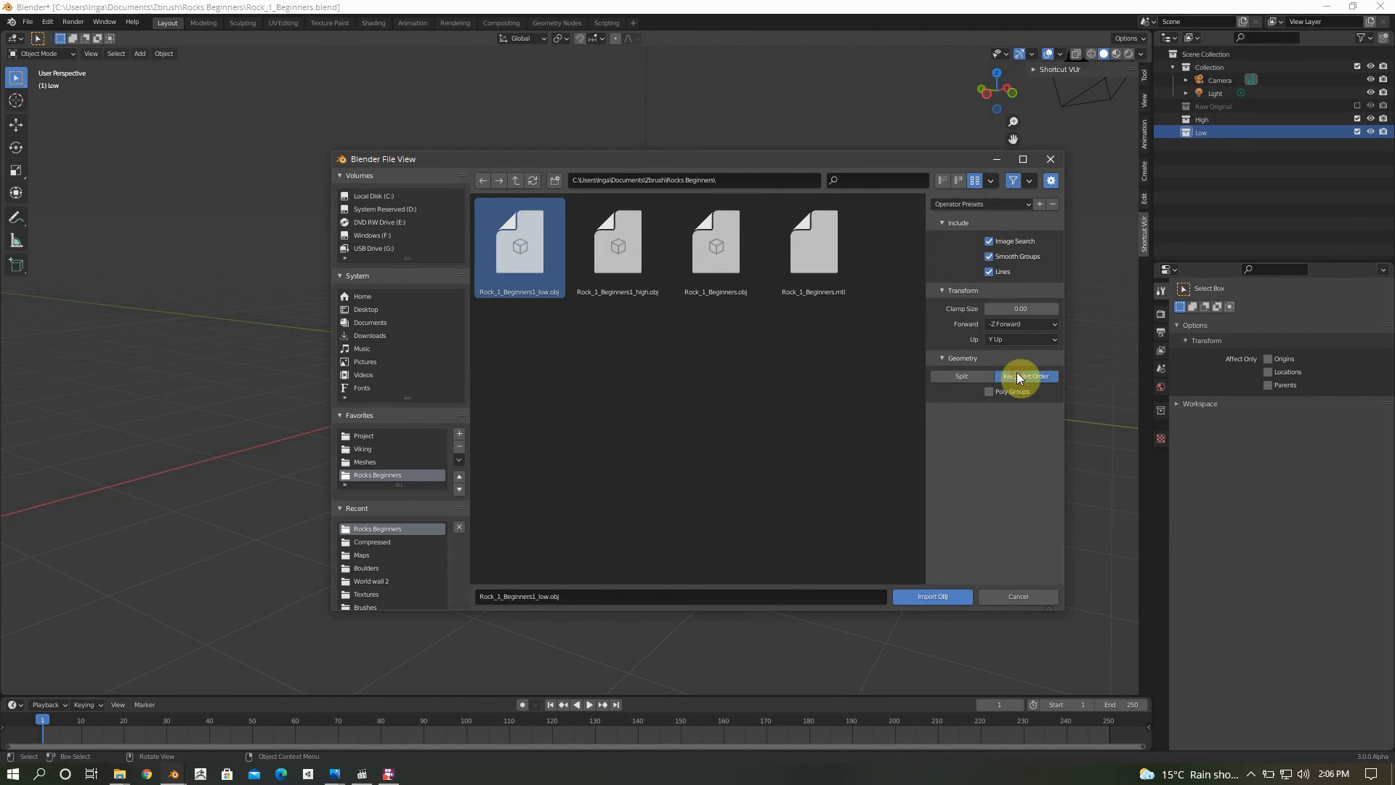
{"action": "double_click", "coordinate": [498, 256]}
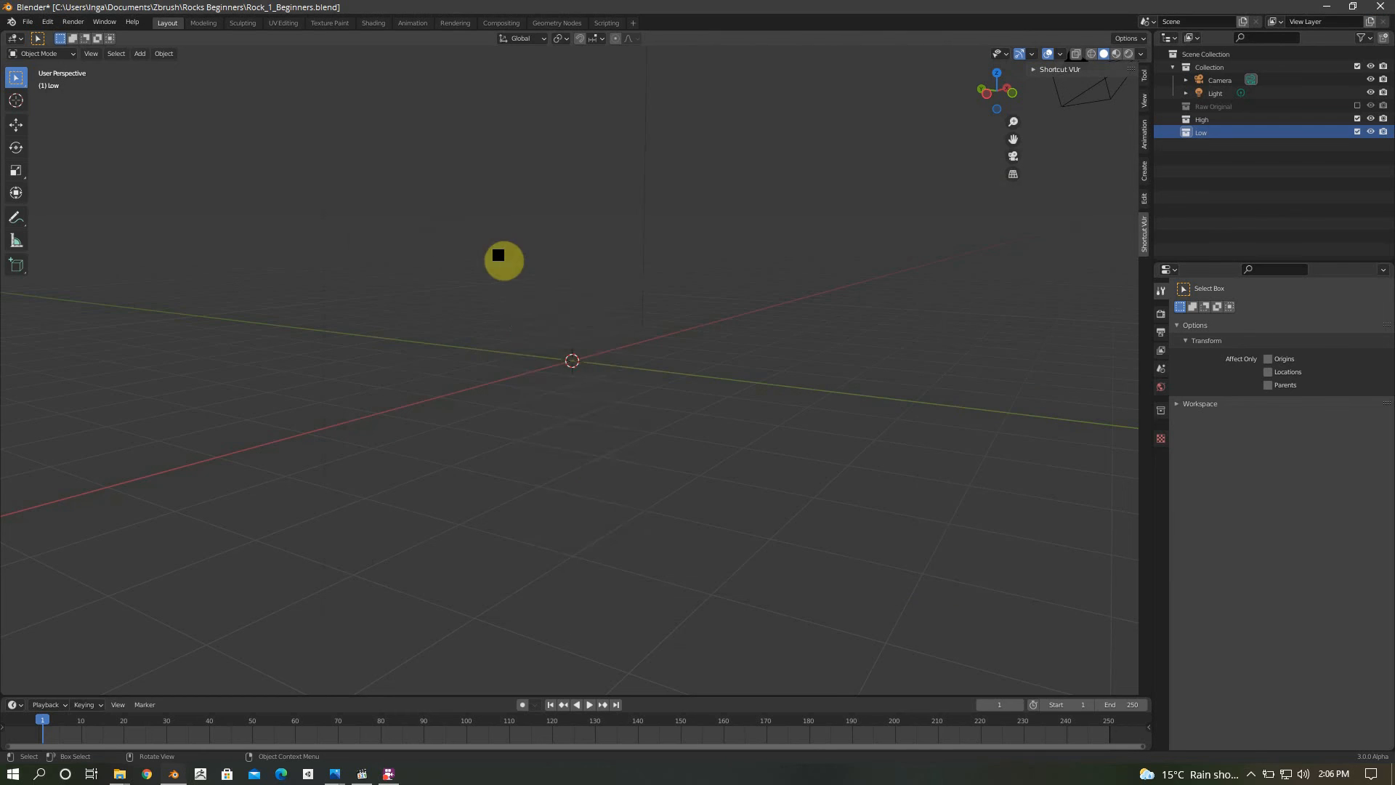
Check the imported low-poly rock from the side and save the Blender file
{"action": "scroll", "coordinate": [667, 362], "scroll_direction": "up", "scroll_amount": 7}
{"action": "middle_click_drag", "start_coordinate": [666, 363], "coordinate": [471, 359]}
{"action": "scroll", "coordinate": [683, 351], "scroll_direction": "down", "scroll_amount": 5}
{"action": "scroll", "coordinate": [686, 352], "scroll_direction": "down", "scroll_amount": 3}
{"action": "middle_click_drag", "start_coordinate": [690, 351], "coordinate": [629, 359]}
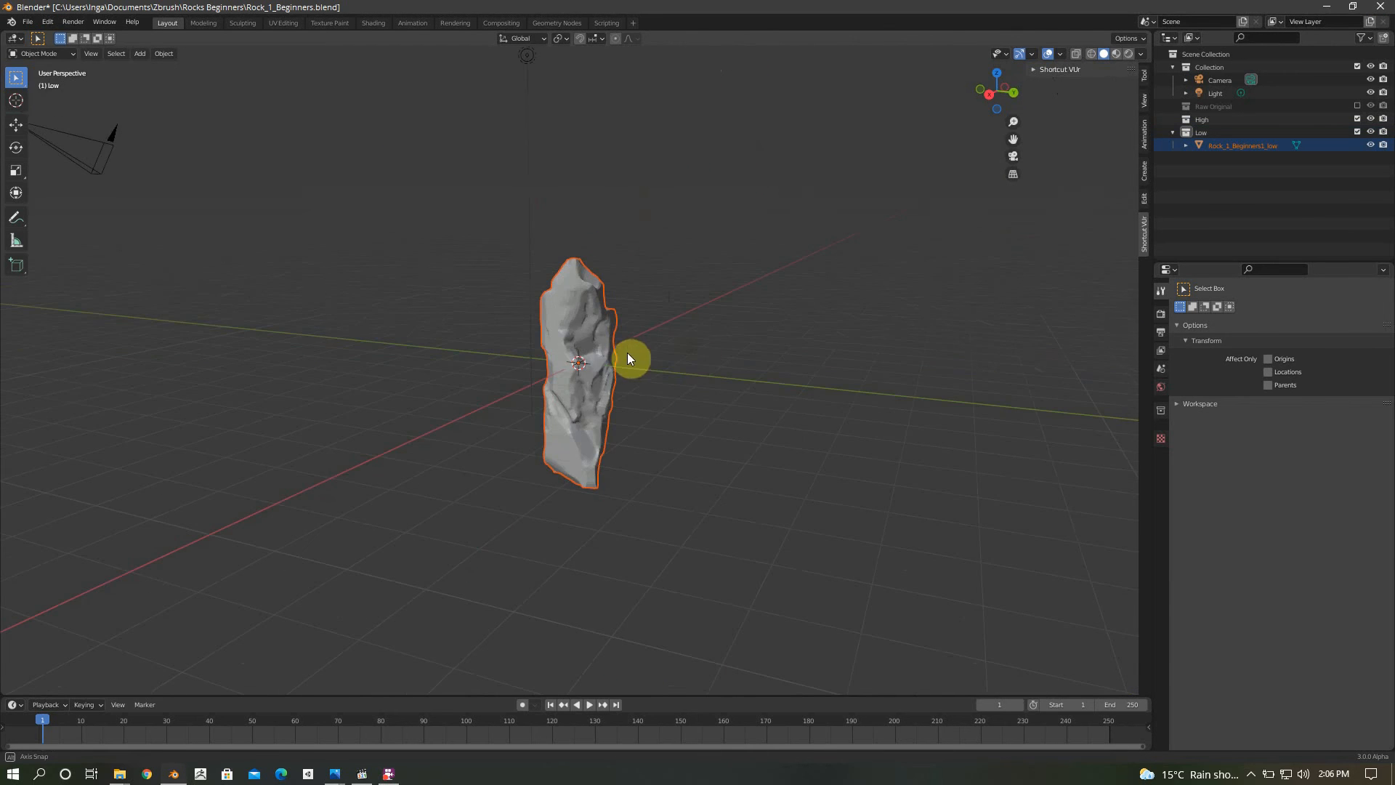
{"action": "left_click", "coordinate": [23, 20]}
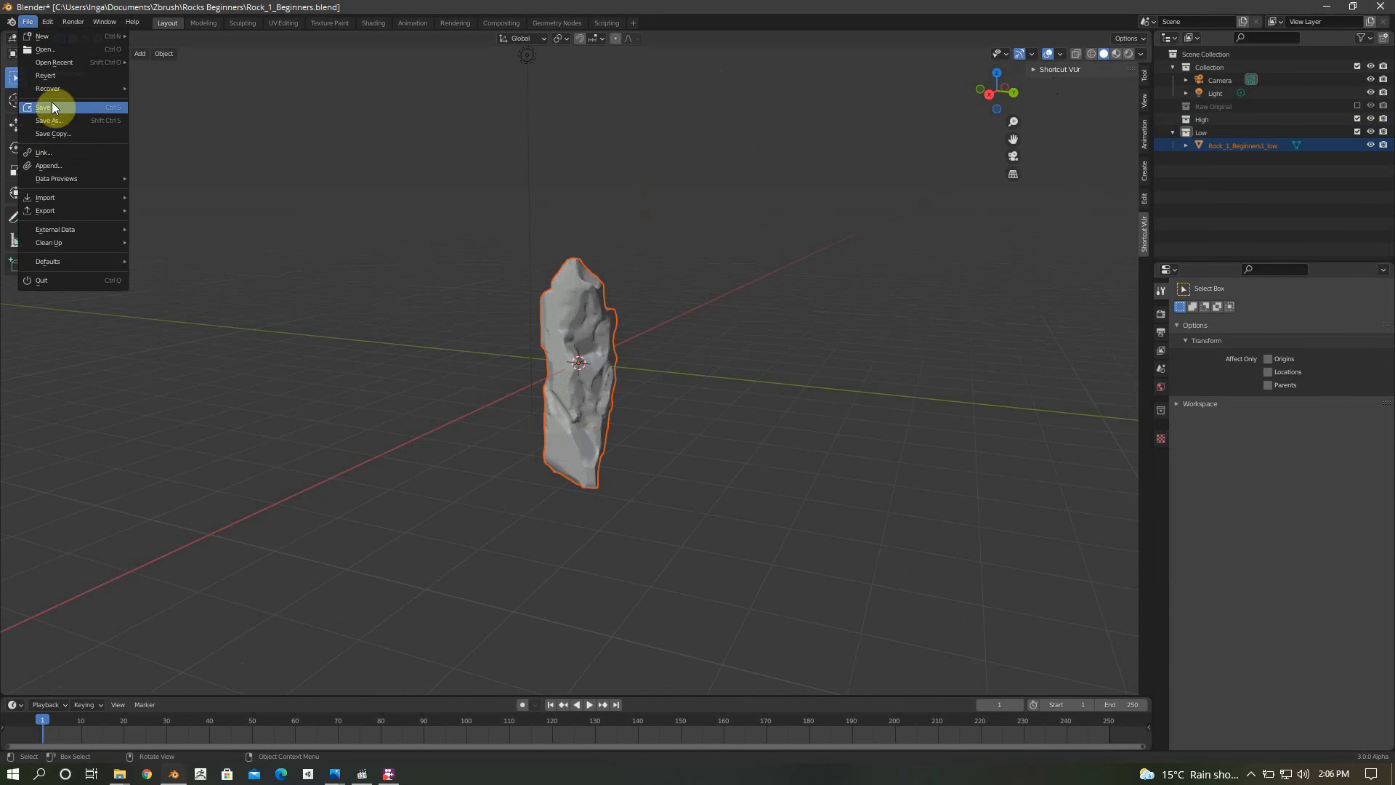
{"action": "left_click", "coordinate": [51, 102]}
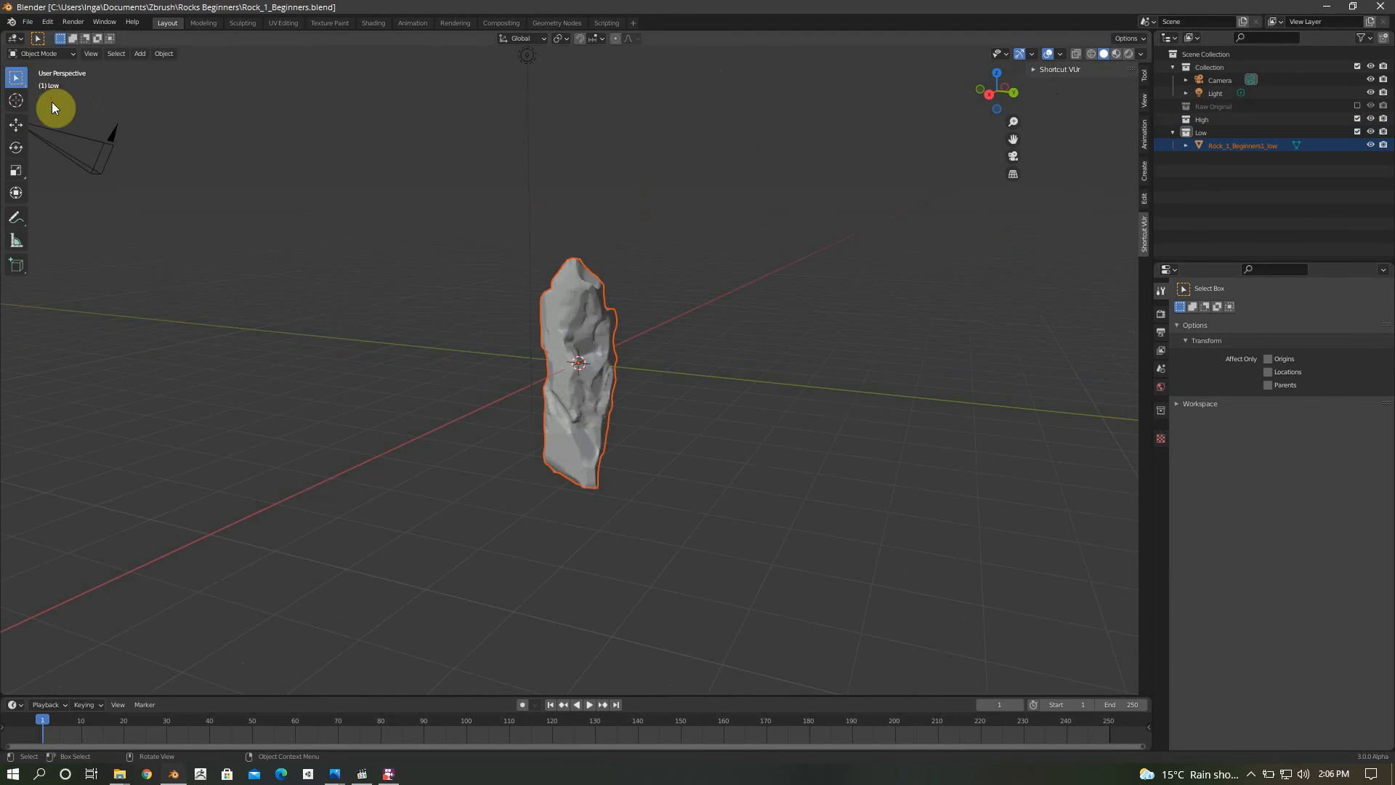
Import Rock_1_Beginners1_high.obj into the High collection, keeping the vertex order
{"action": "left_click", "coordinate": [1219, 122]}
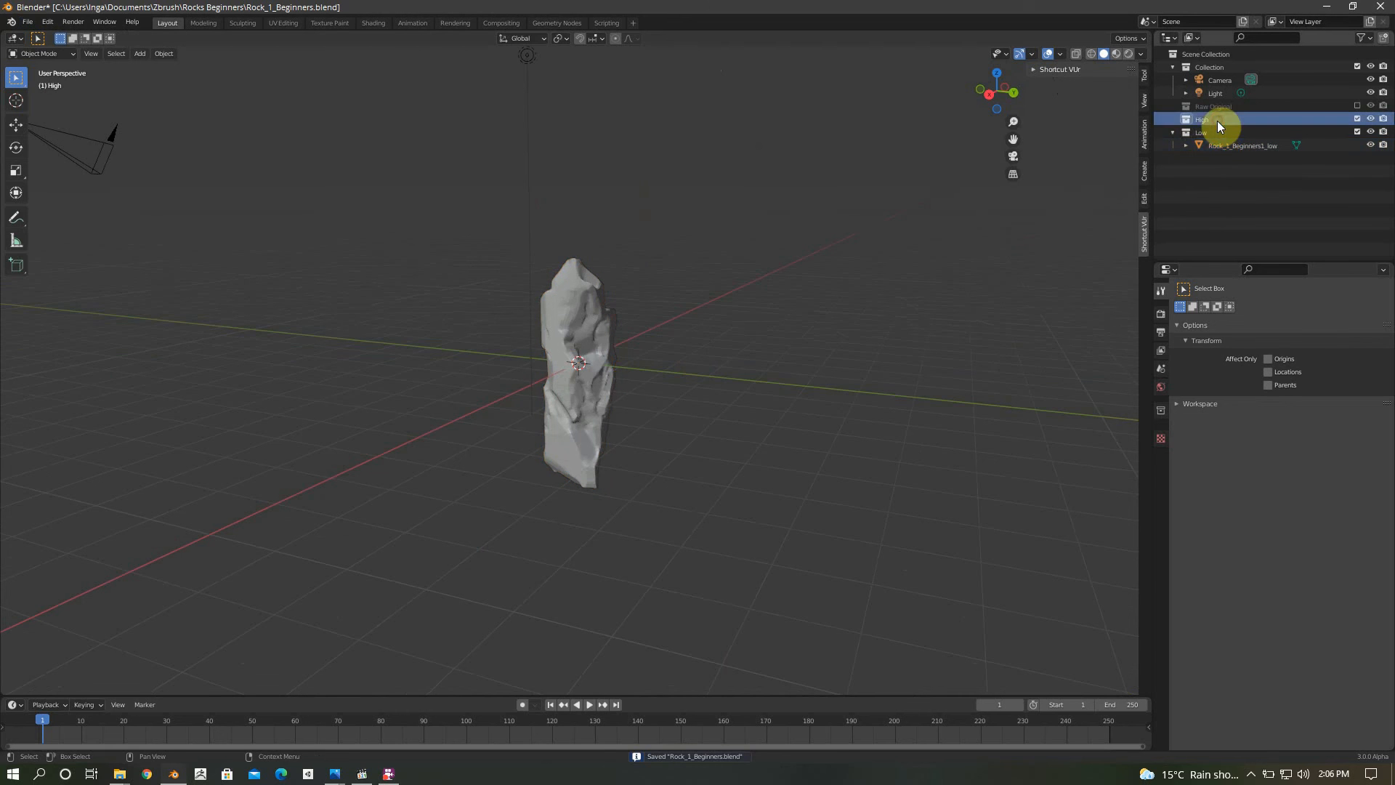
{"action": "left_click", "coordinate": [27, 21]}
{"action": "mouse_move", "coordinate": [54, 198]}
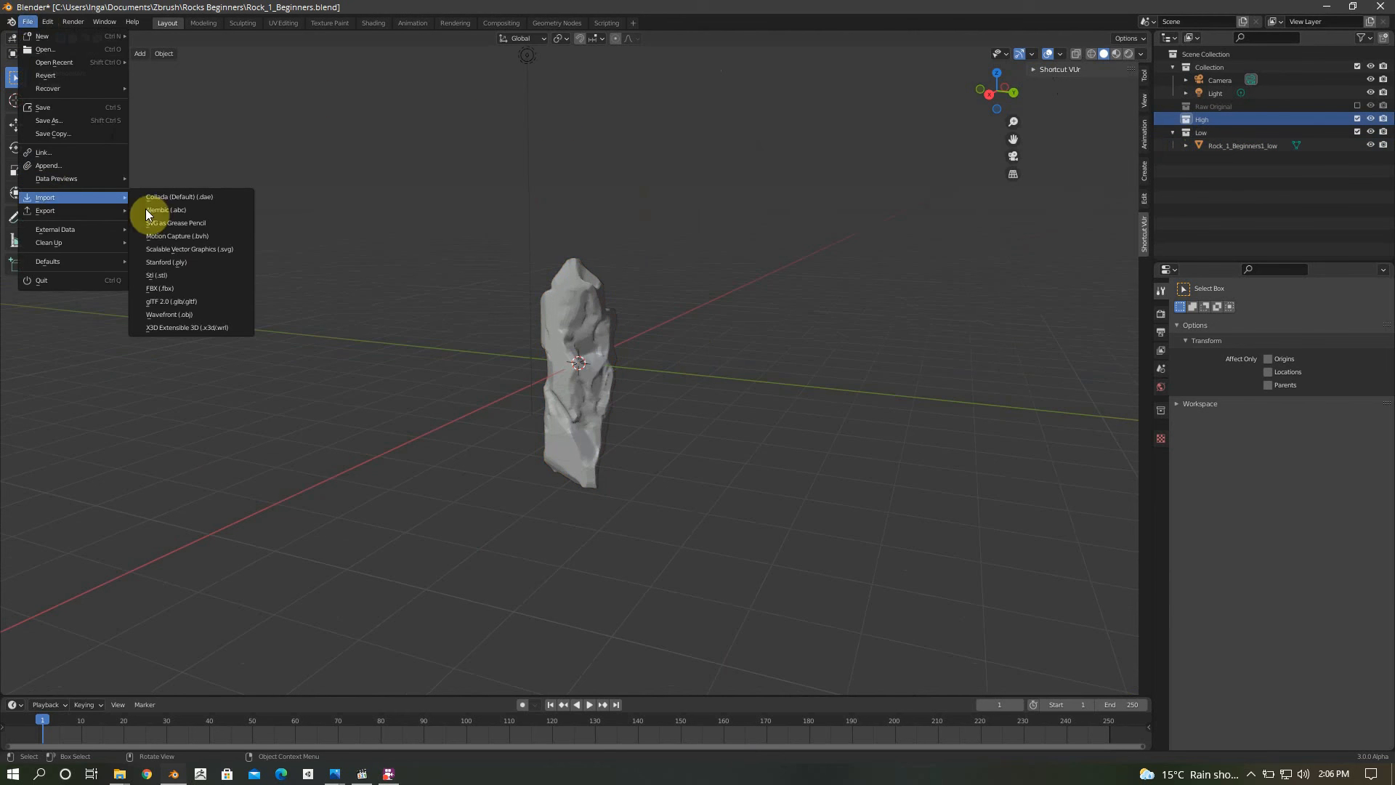
{"action": "left_click", "coordinate": [192, 312]}
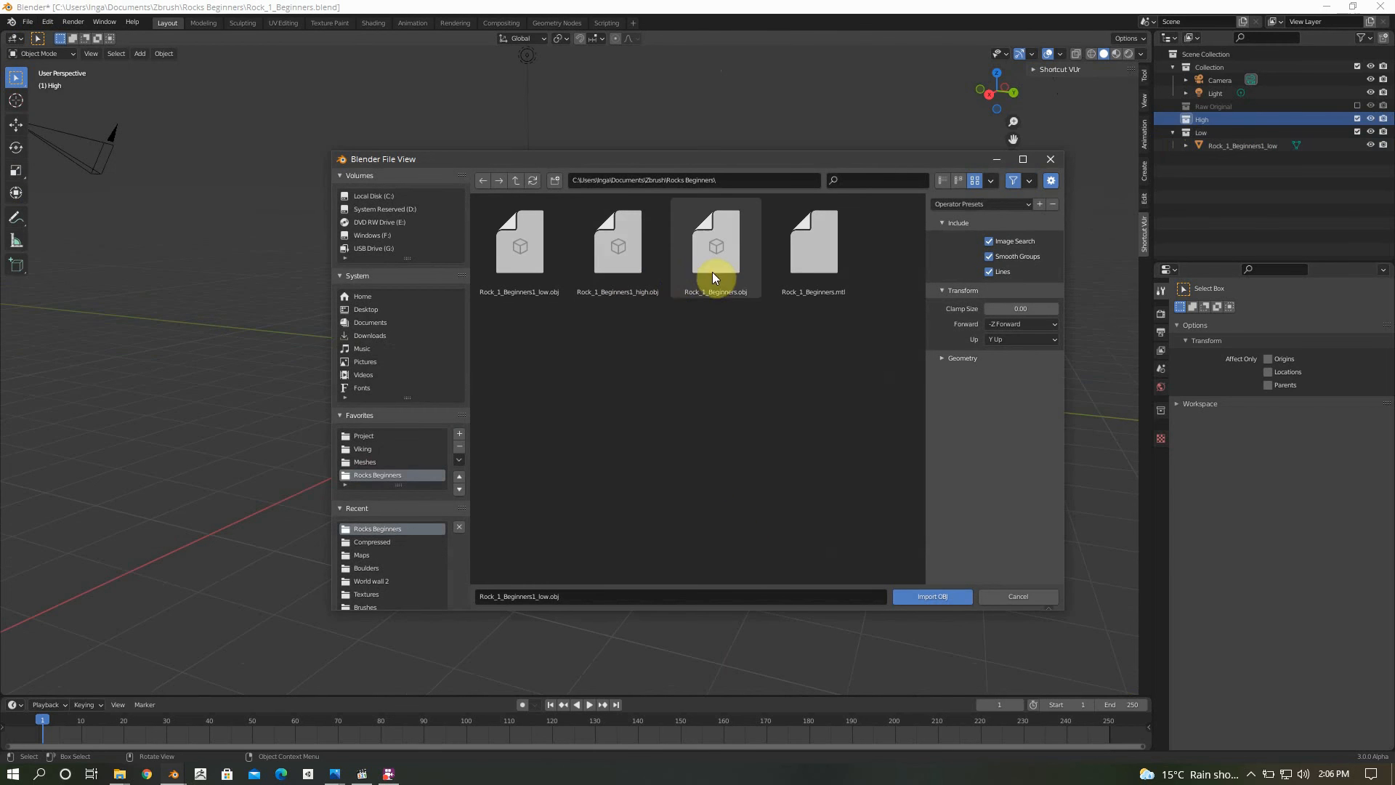
{"action": "left_click", "coordinate": [628, 268]}
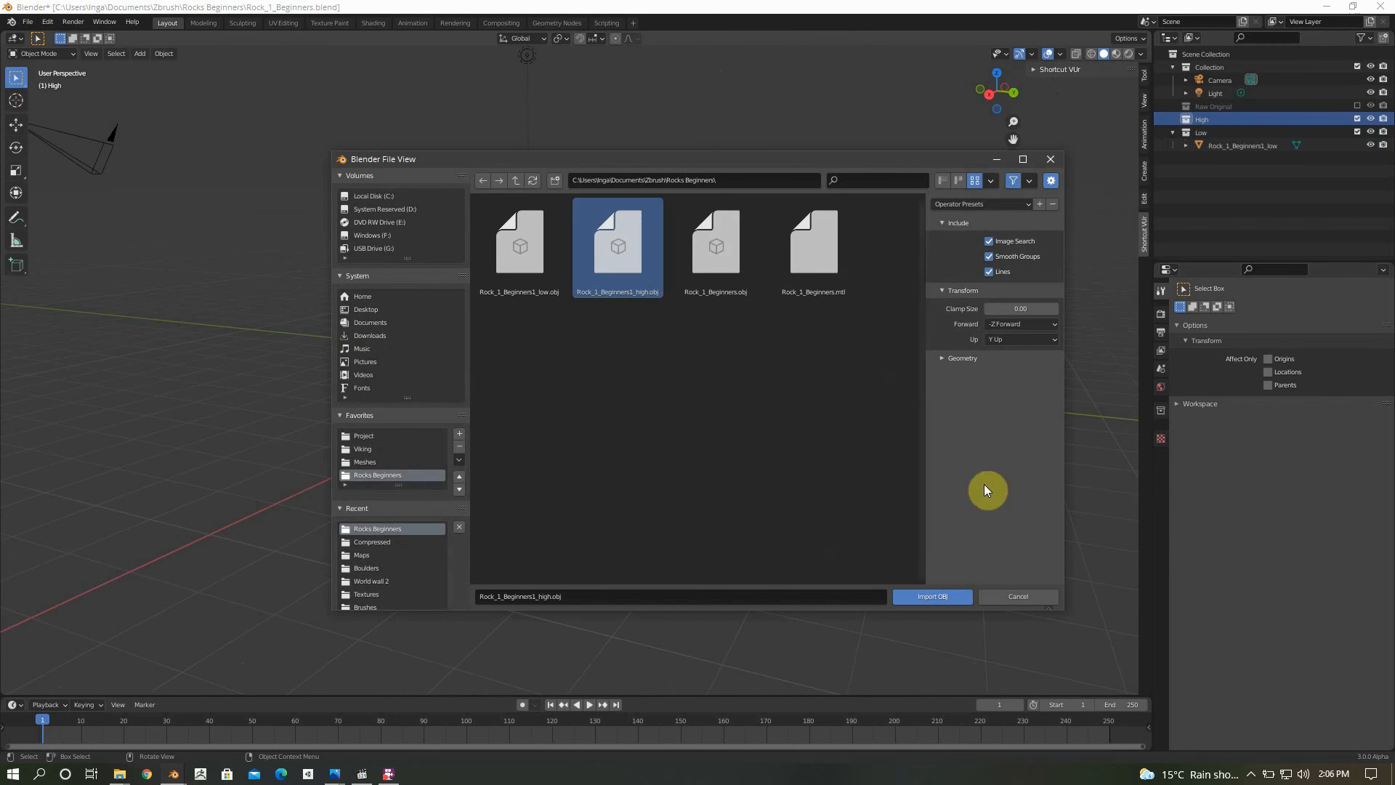
{"action": "left_click", "coordinate": [962, 360]}
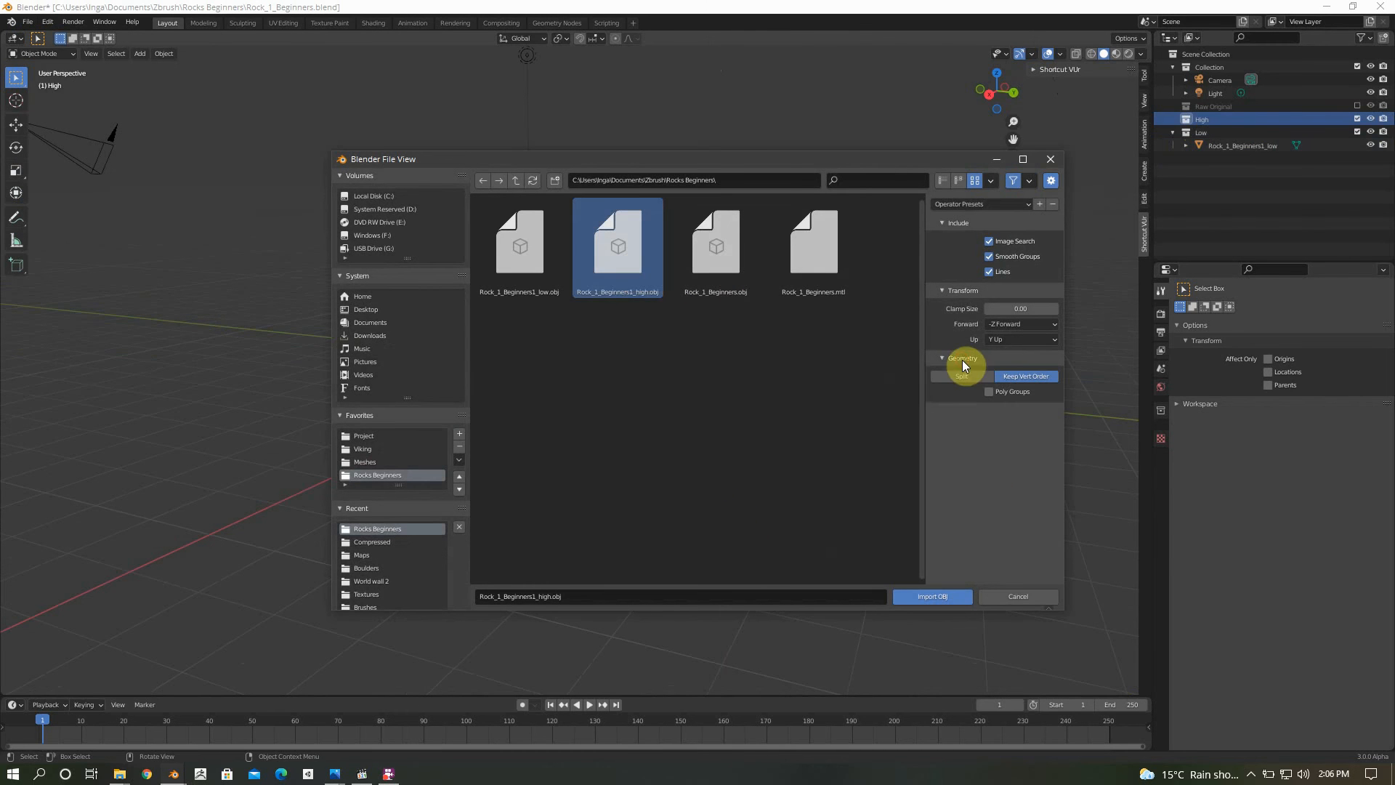
{"action": "left_click", "coordinate": [936, 595]}
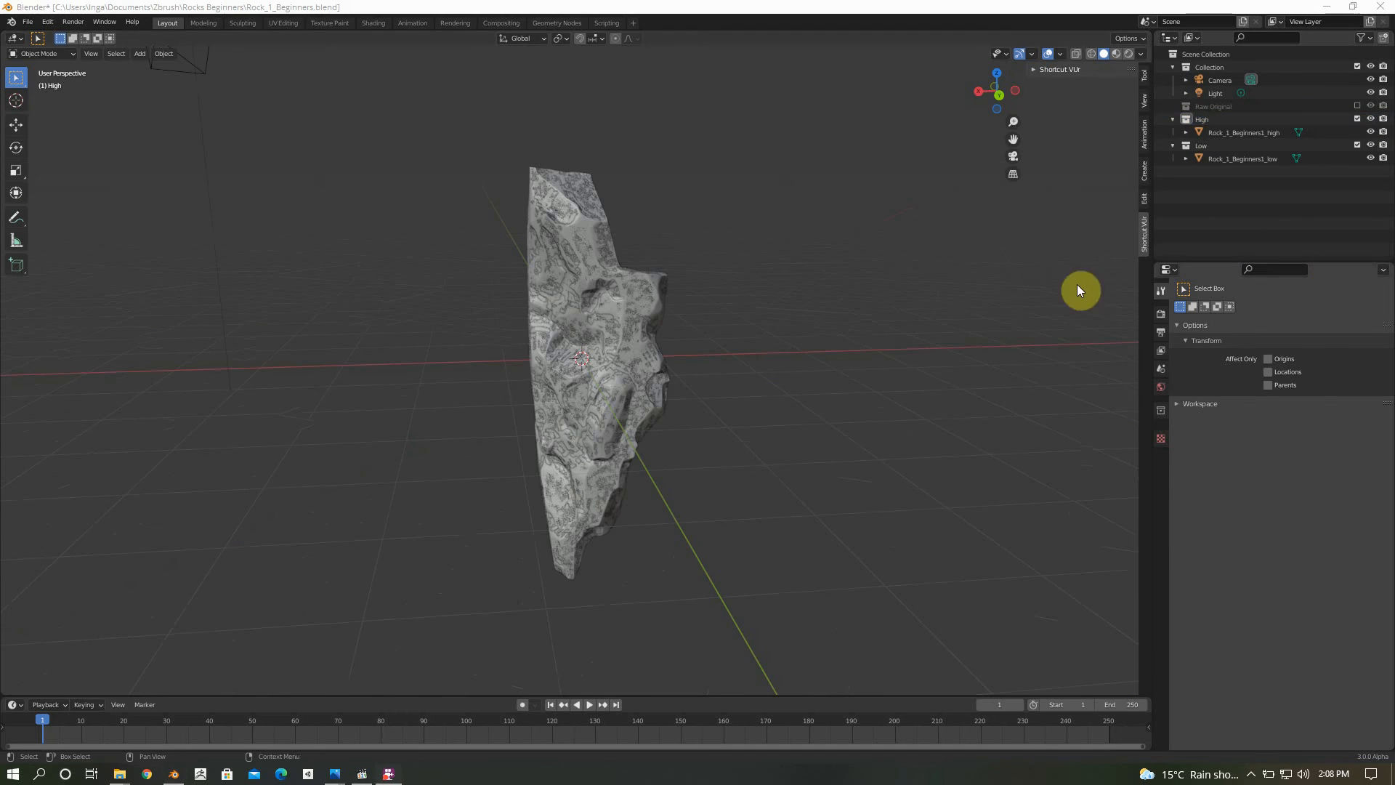
Add a Human (Meta-Rig) armature as a scale reference and place it beside the rock's base in front view
{"action": "middle_click_drag", "start_coordinate": [841, 302], "coordinate": [642, 287]}
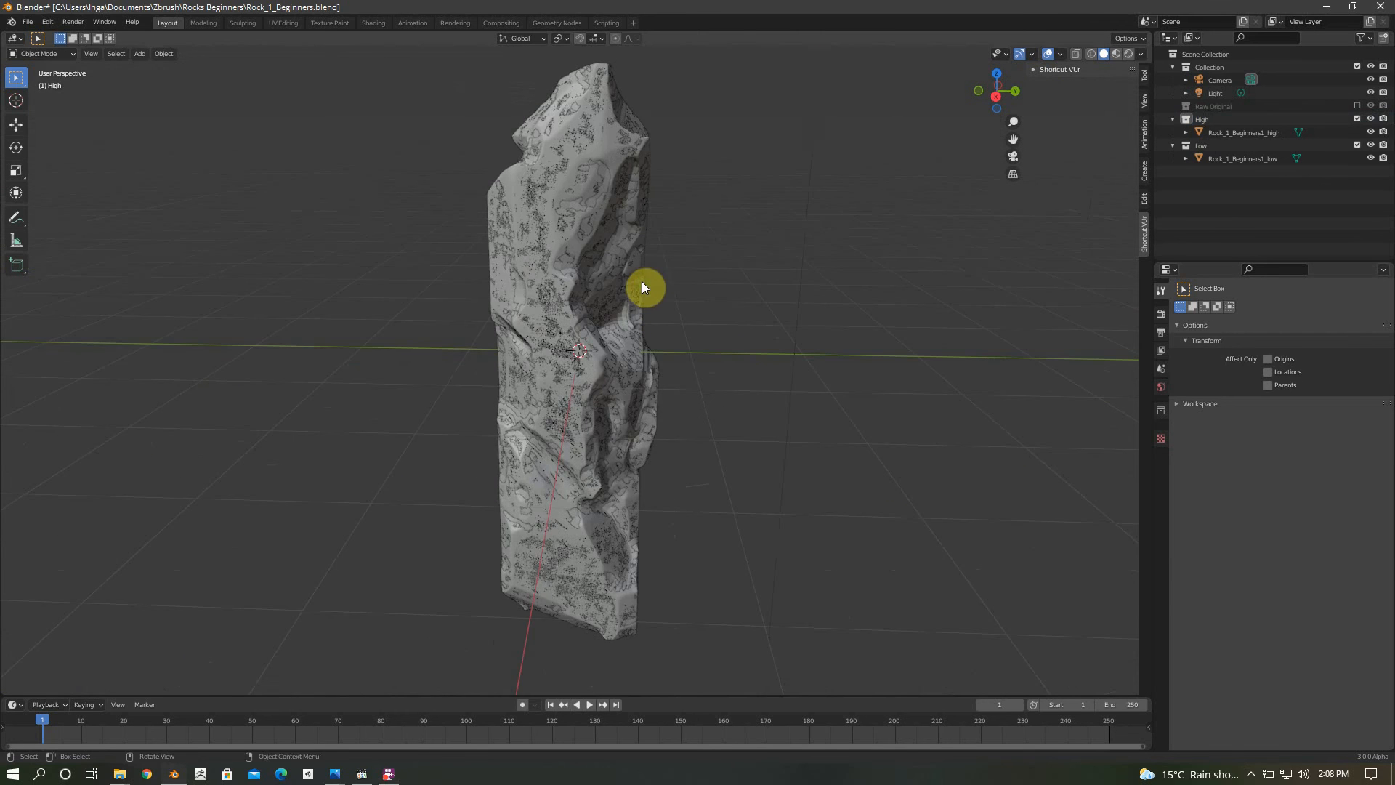
{"action": "scroll", "coordinate": [821, 278], "scroll_direction": "down", "scroll_amount": 4}
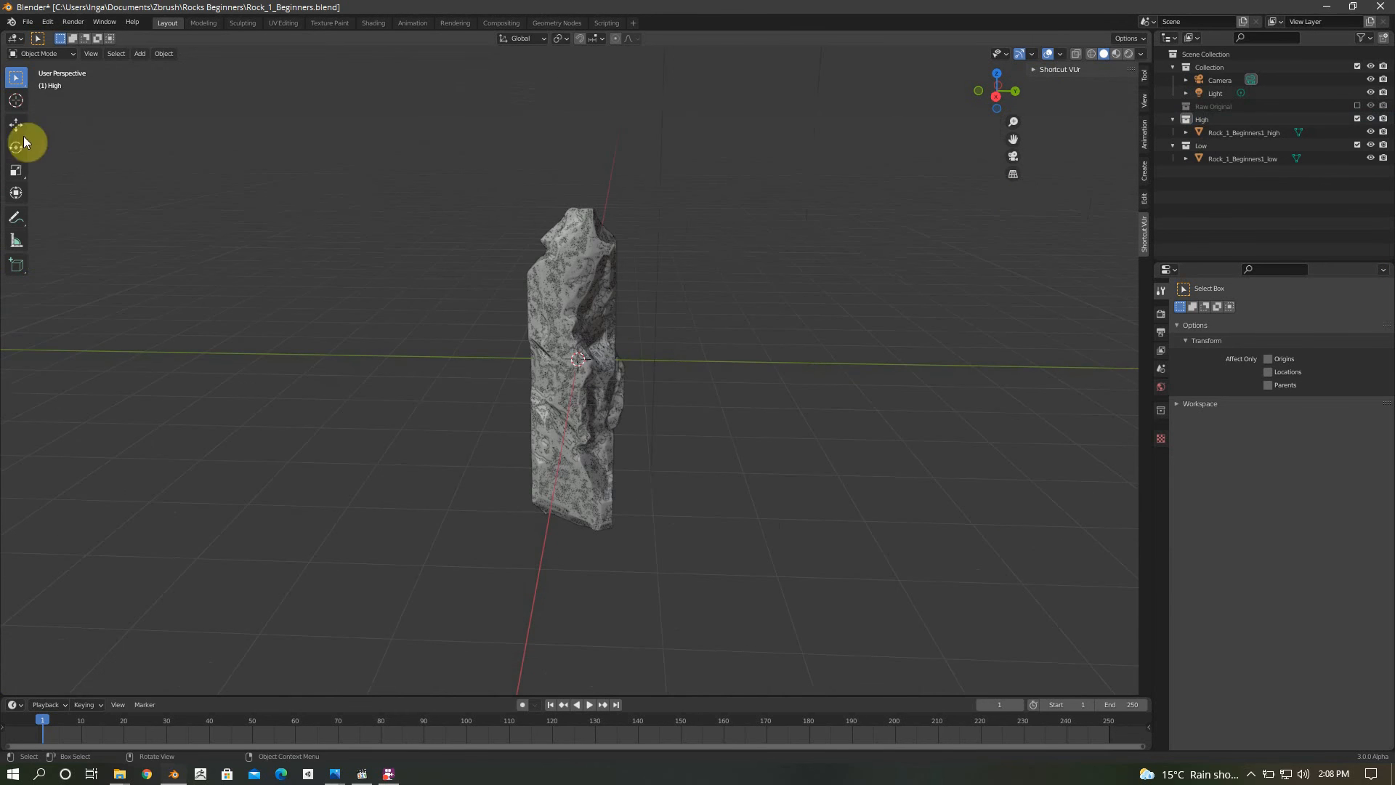
{"action": "left_click", "coordinate": [140, 53]}
{"action": "mouse_move", "coordinate": [164, 53]}
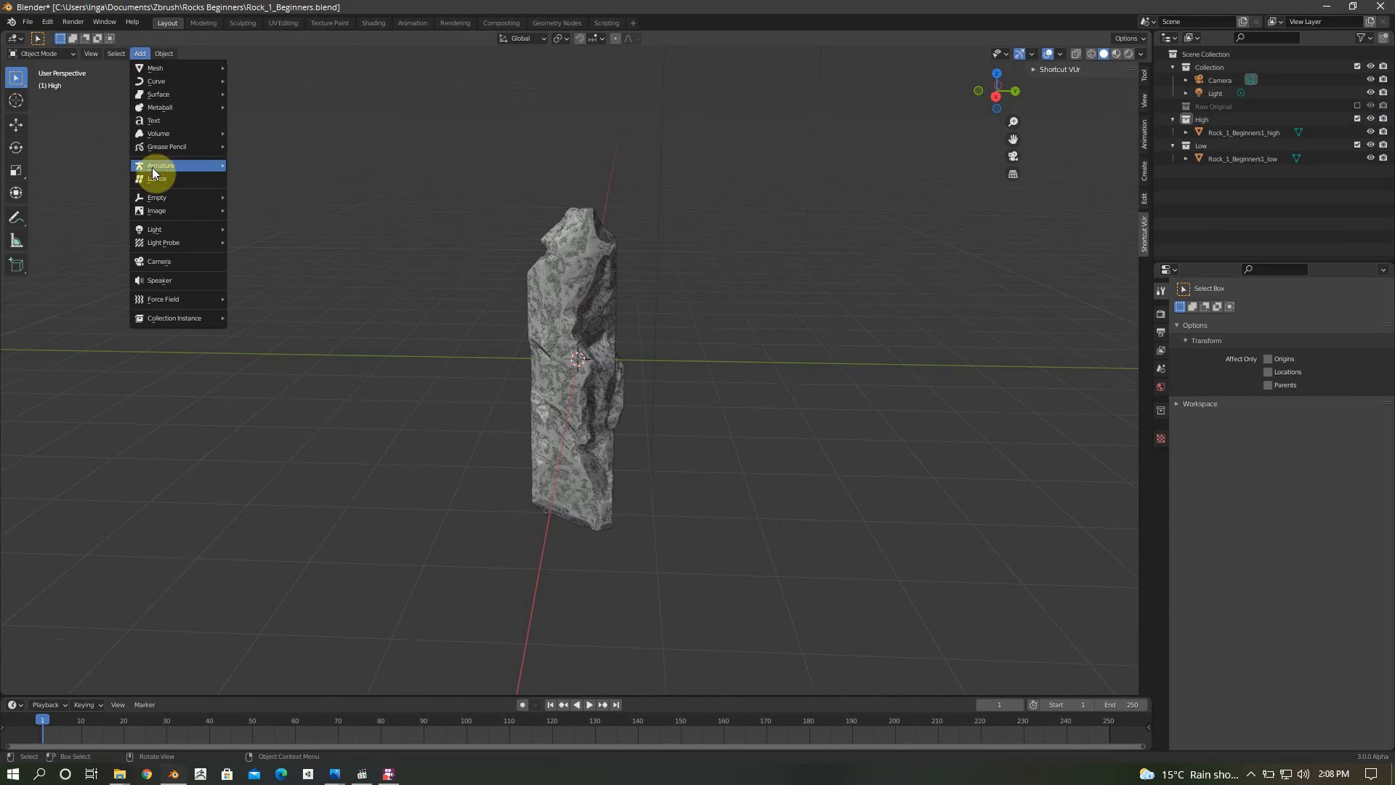
{"action": "mouse_move", "coordinate": [151, 166]}
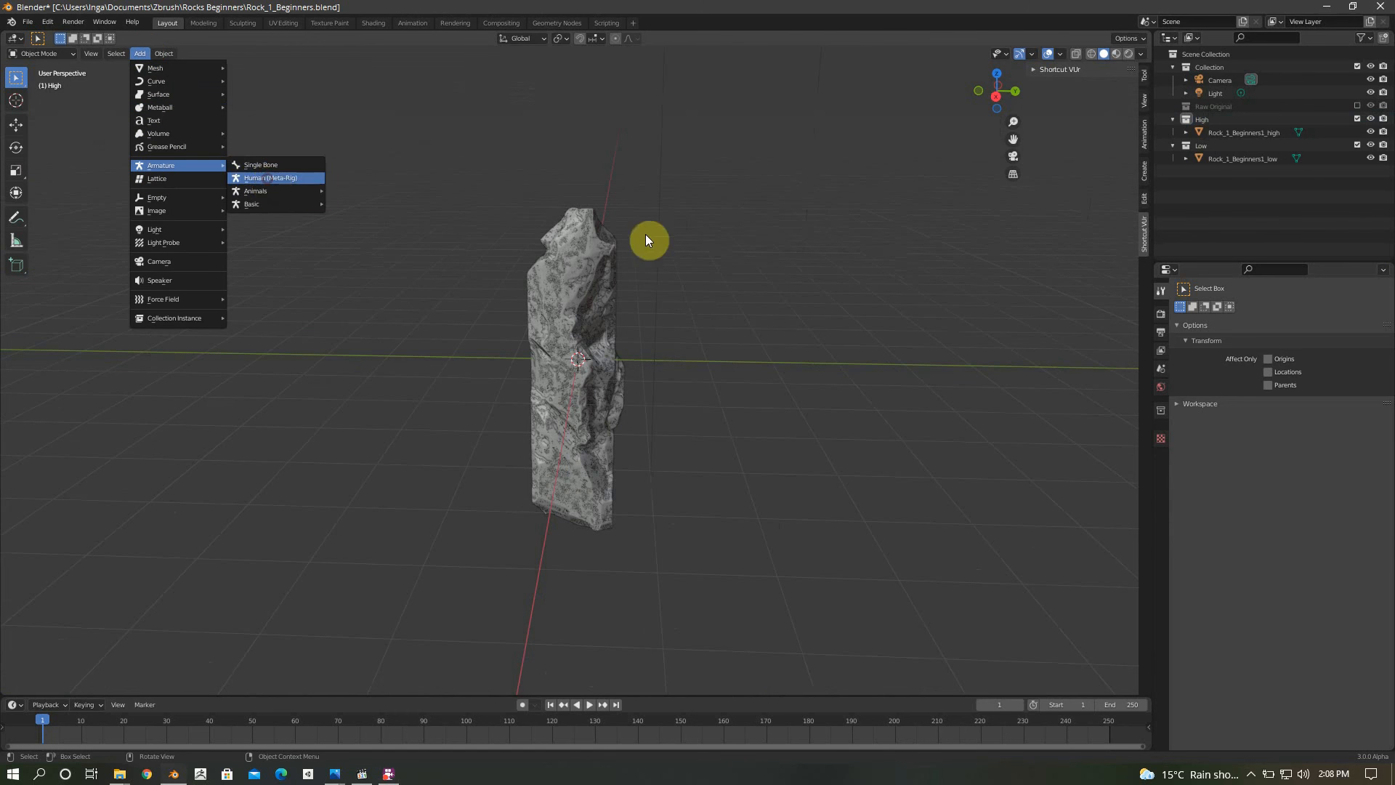
{"action": "key", "text": "Return"}
{"action": "middle_click_drag", "start_coordinate": [651, 321], "coordinate": [558, 307]}
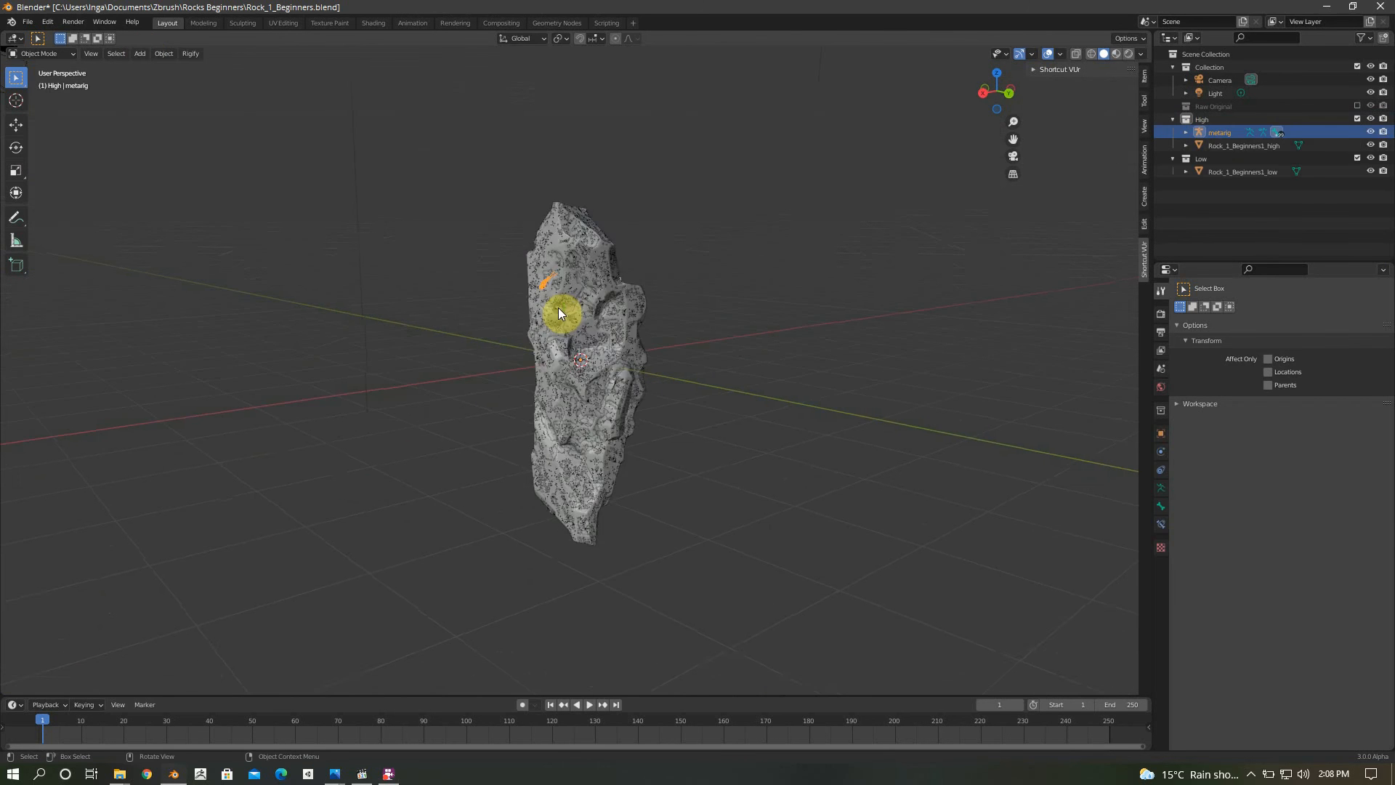
{"action": "key", "text": "KP_1"}
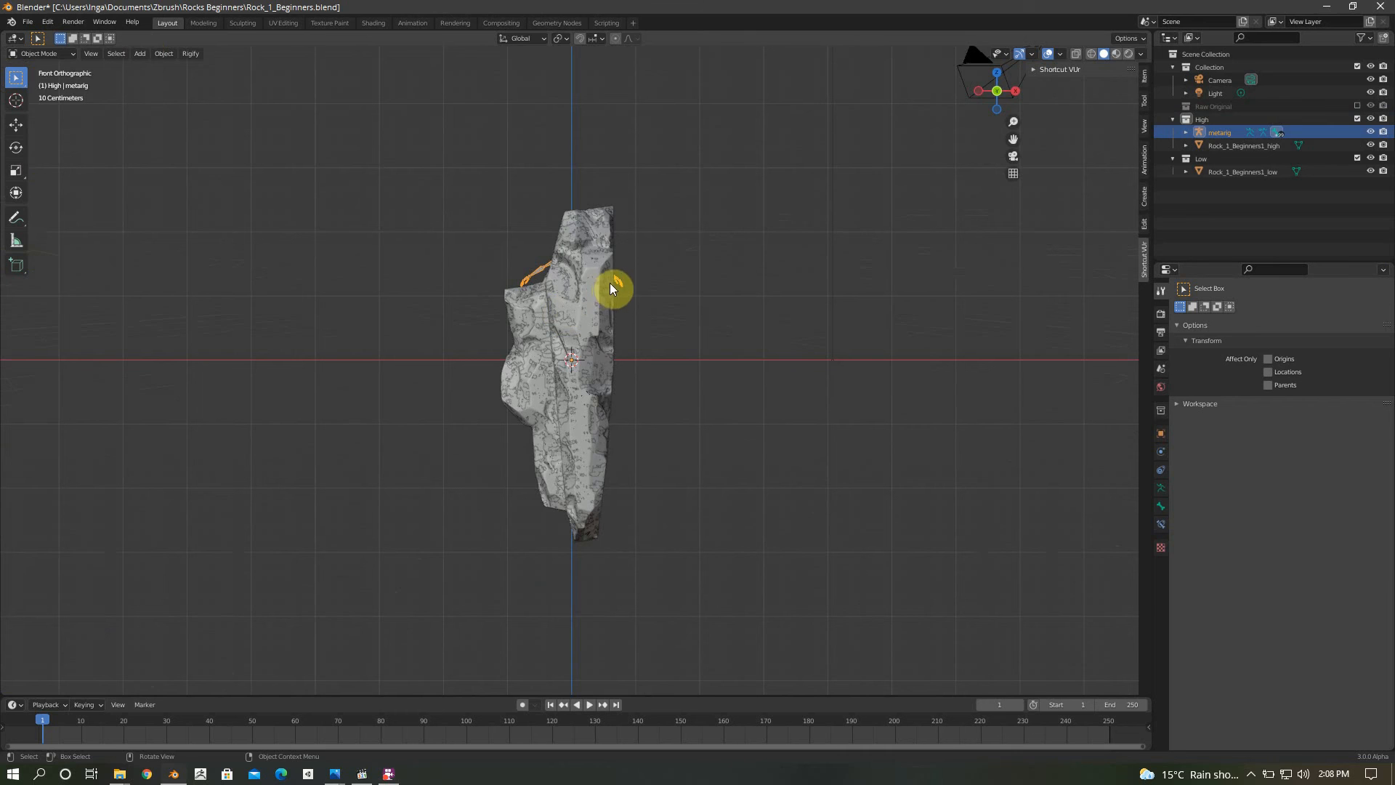
{"action": "key", "text": "g"}
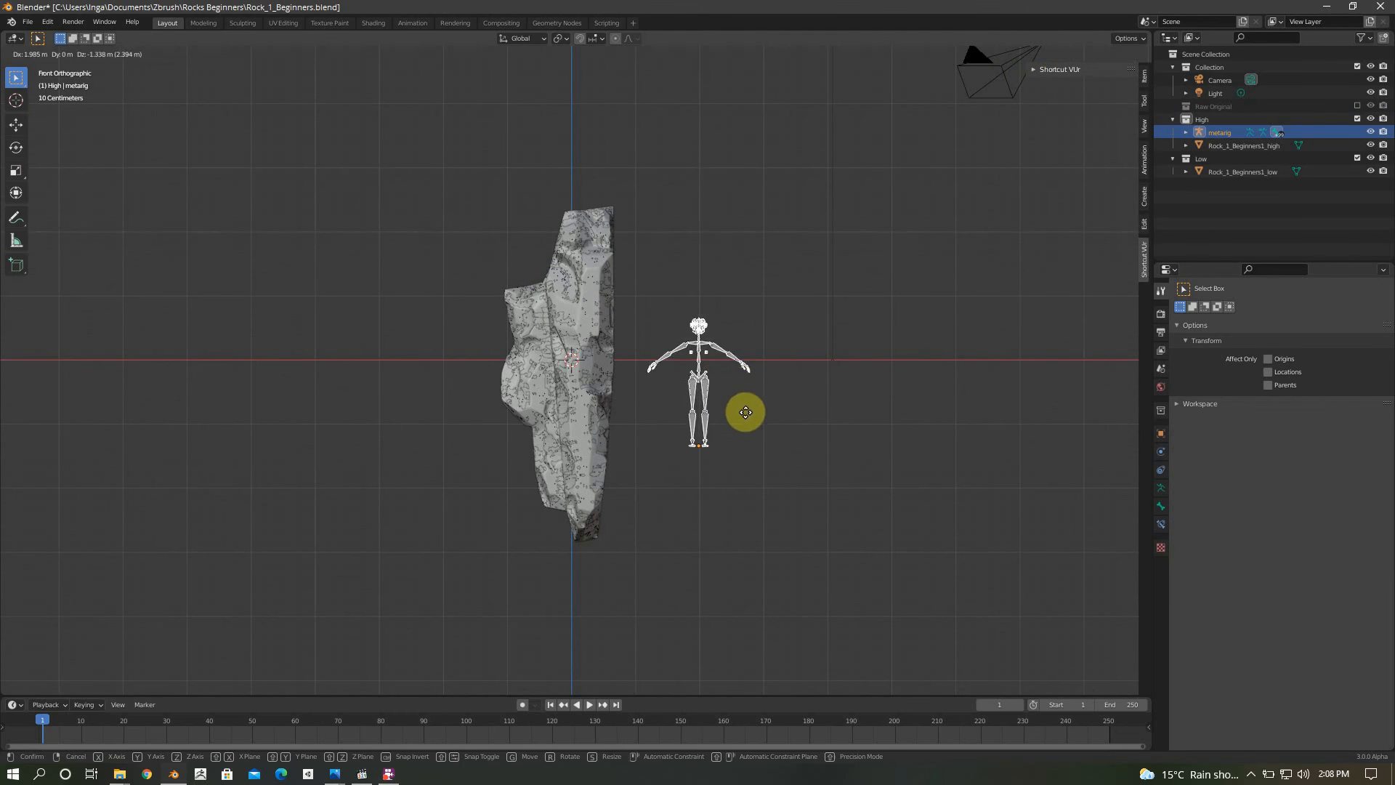
{"action": "left_click", "coordinate": [733, 463]}
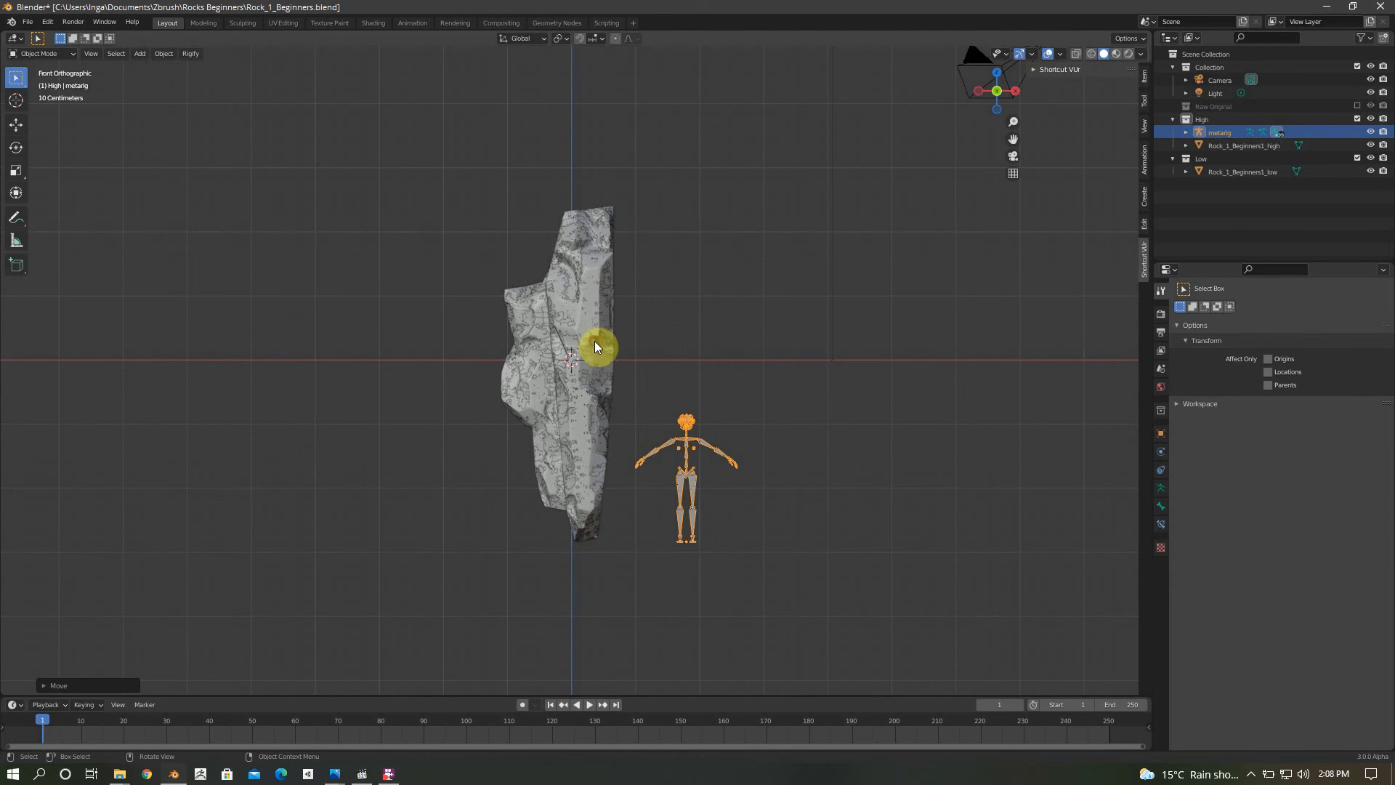
Select the high-poly and low-poly rocks together and scale both up uniformly in two passes
{"action": "left_click", "coordinate": [515, 288]}
{"action": "left_click", "coordinate": [431, 148]}
{"action": "key", "text": "b"}
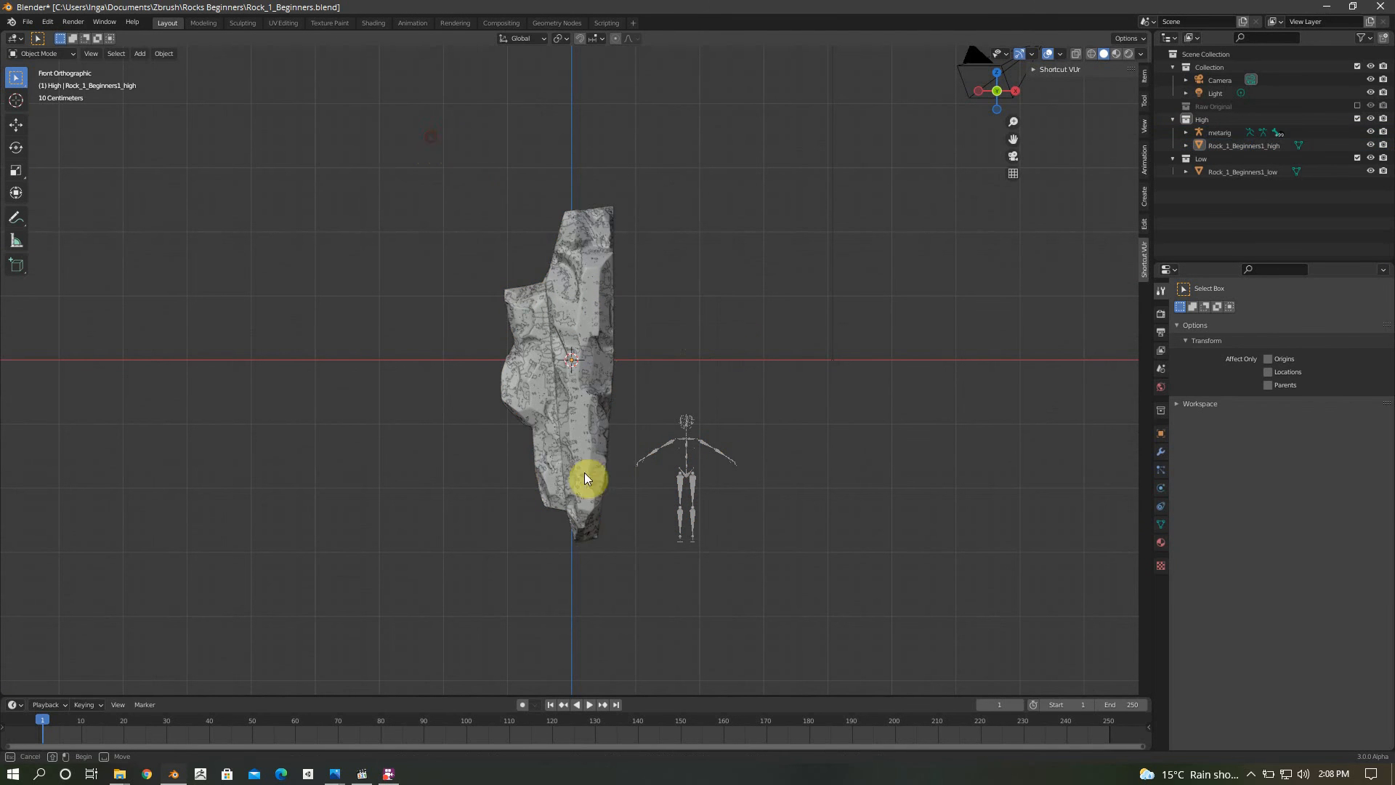
{"action": "left_click_drag", "start_coordinate": [430, 138], "coordinate": [630, 585]}
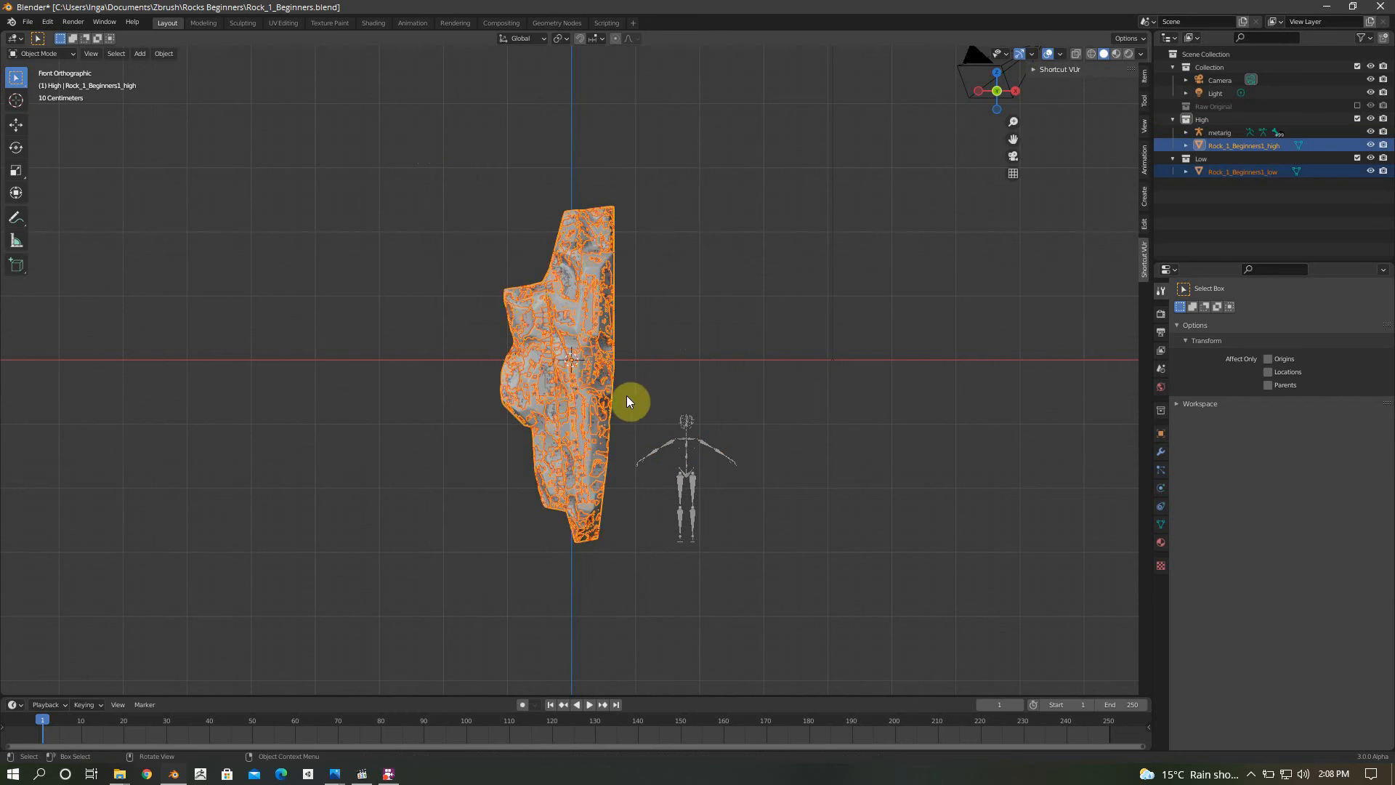
{"action": "key", "text": "s"}
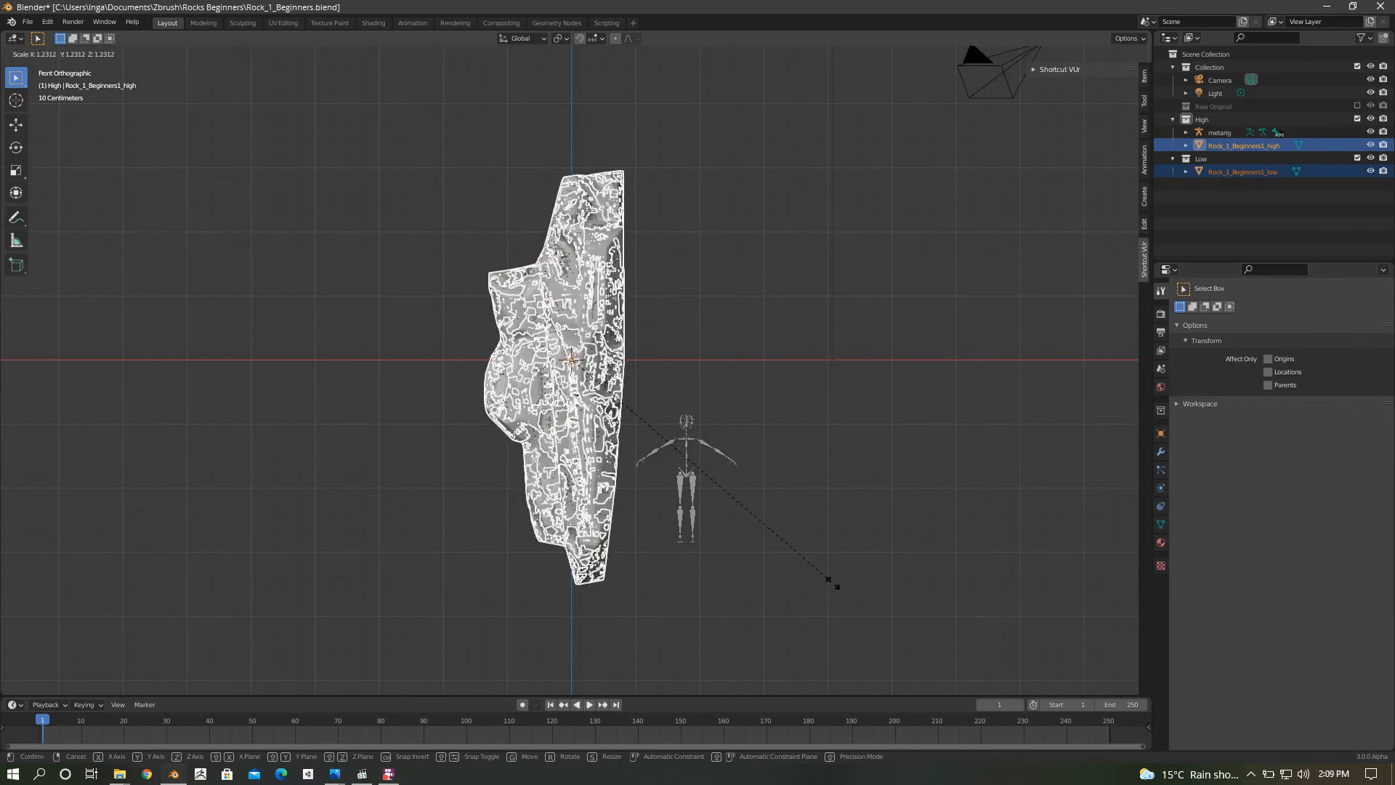
{"action": "left_click", "coordinate": [849, 614]}
{"action": "key", "text": "s"}
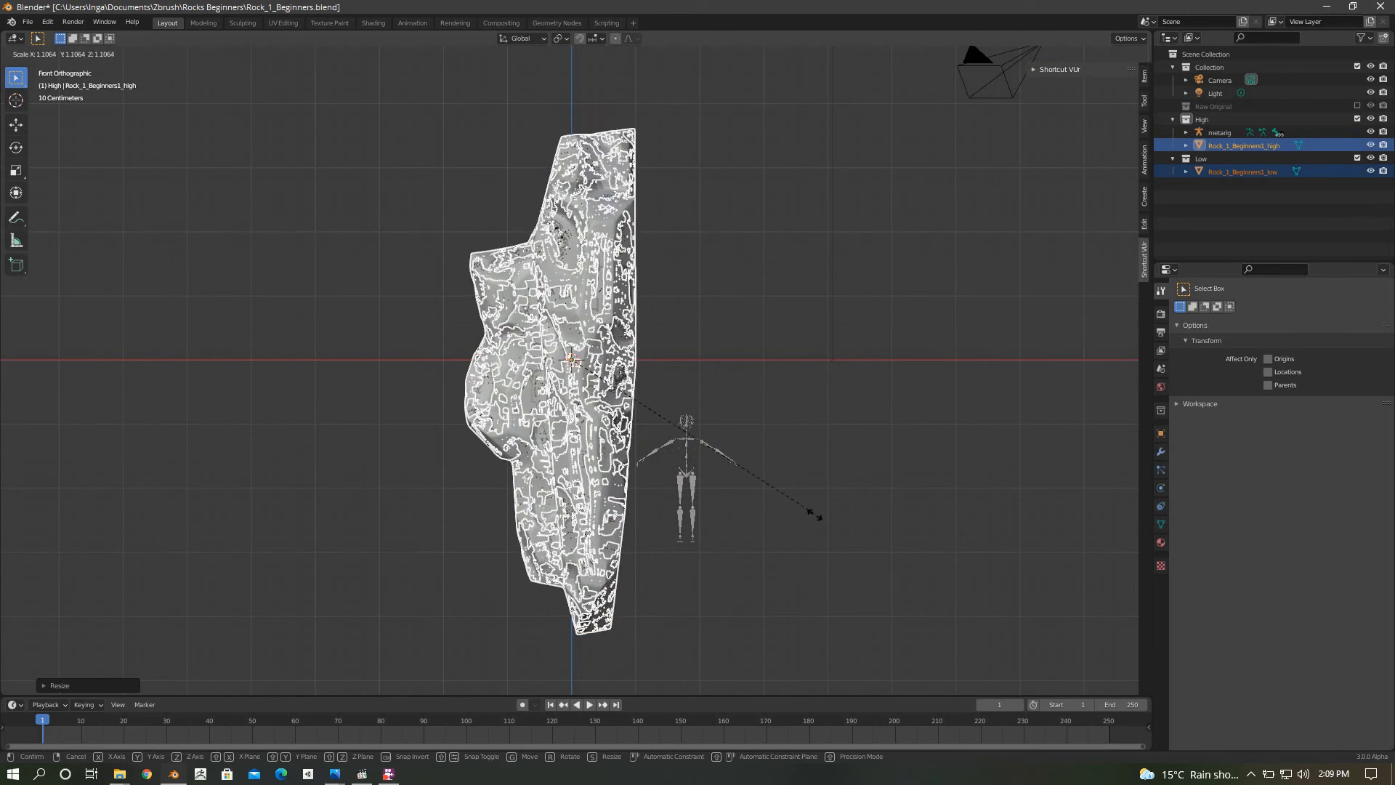
{"action": "left_click", "coordinate": [831, 568]}
Move the human metarig about 2.2 m down so its feet align with the bottom of the enlarged rock
{"action": "scroll", "coordinate": [669, 438], "scroll_direction": "down", "scroll_amount": 2}
{"action": "left_click", "coordinate": [661, 411]}
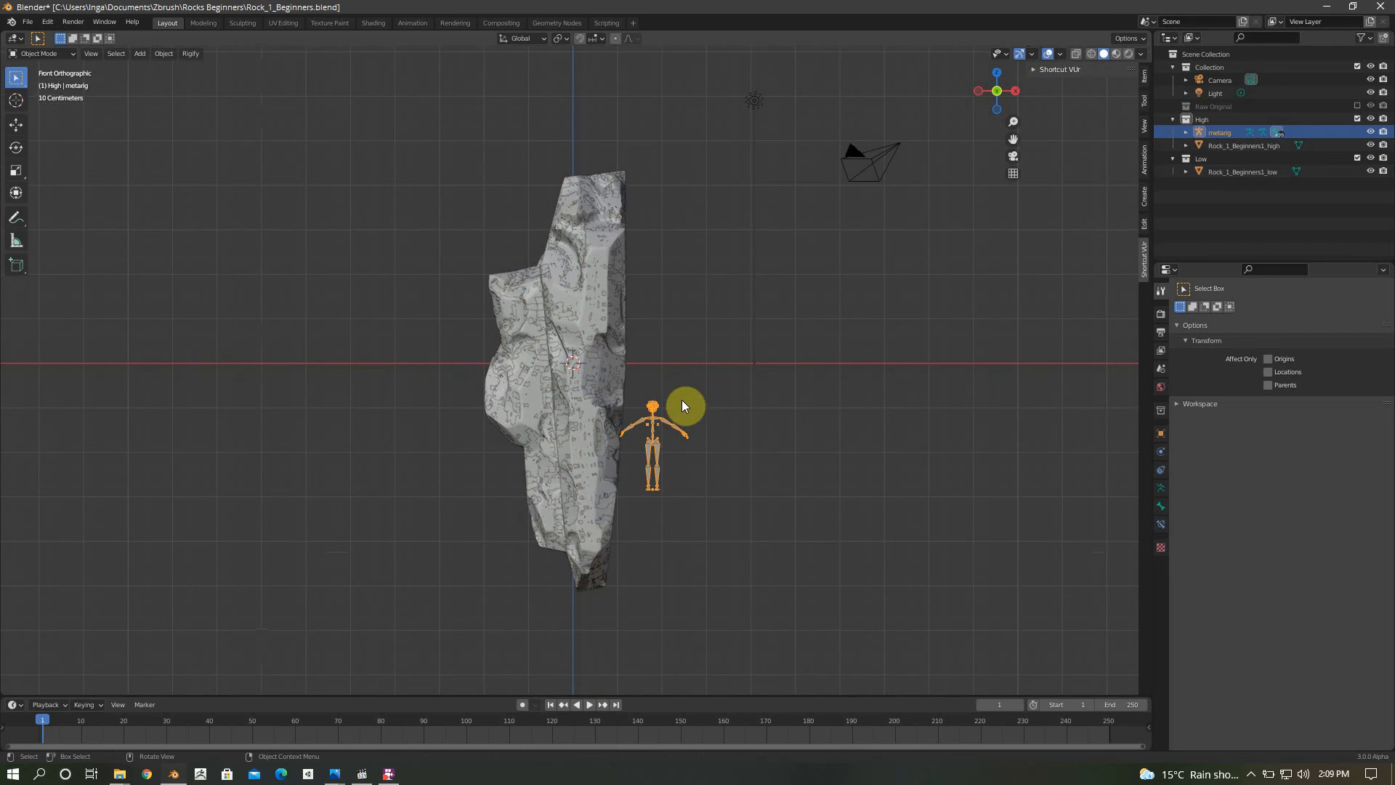
{"action": "key", "text": "g"}
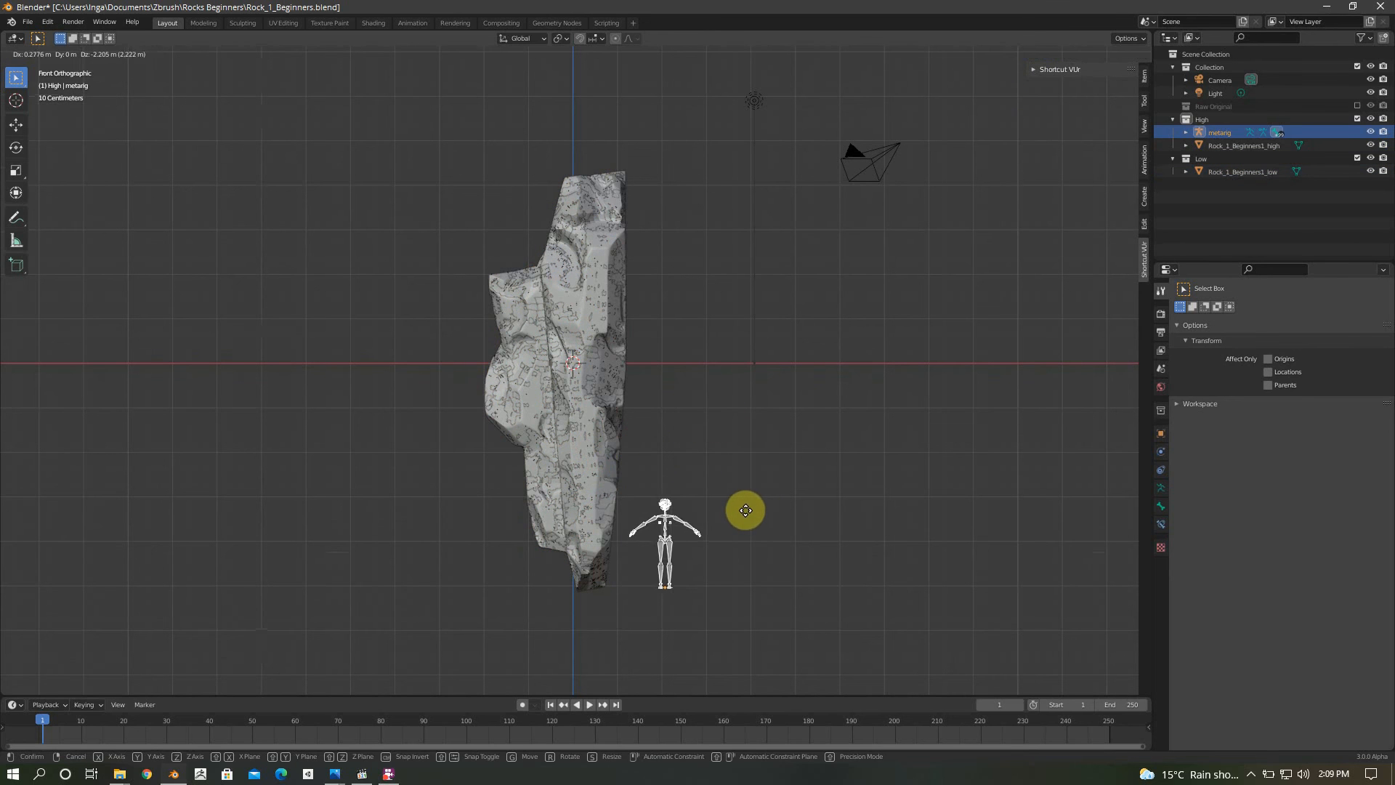
{"action": "left_click", "coordinate": [757, 511]}
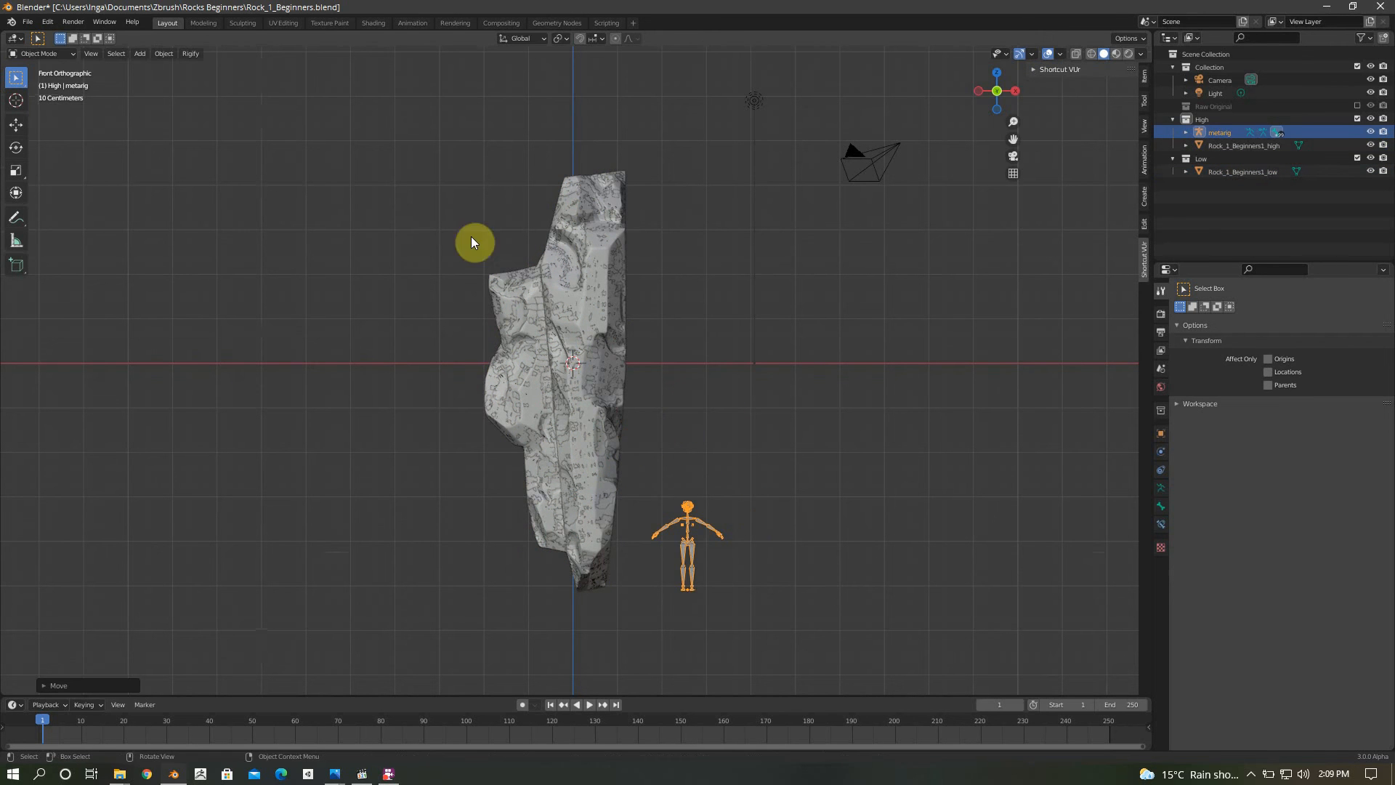
Select both rocks again and enlarge them uniformly by a factor of about 1.21
{"action": "left_click_drag", "start_coordinate": [476, 214], "coordinate": [601, 578]}
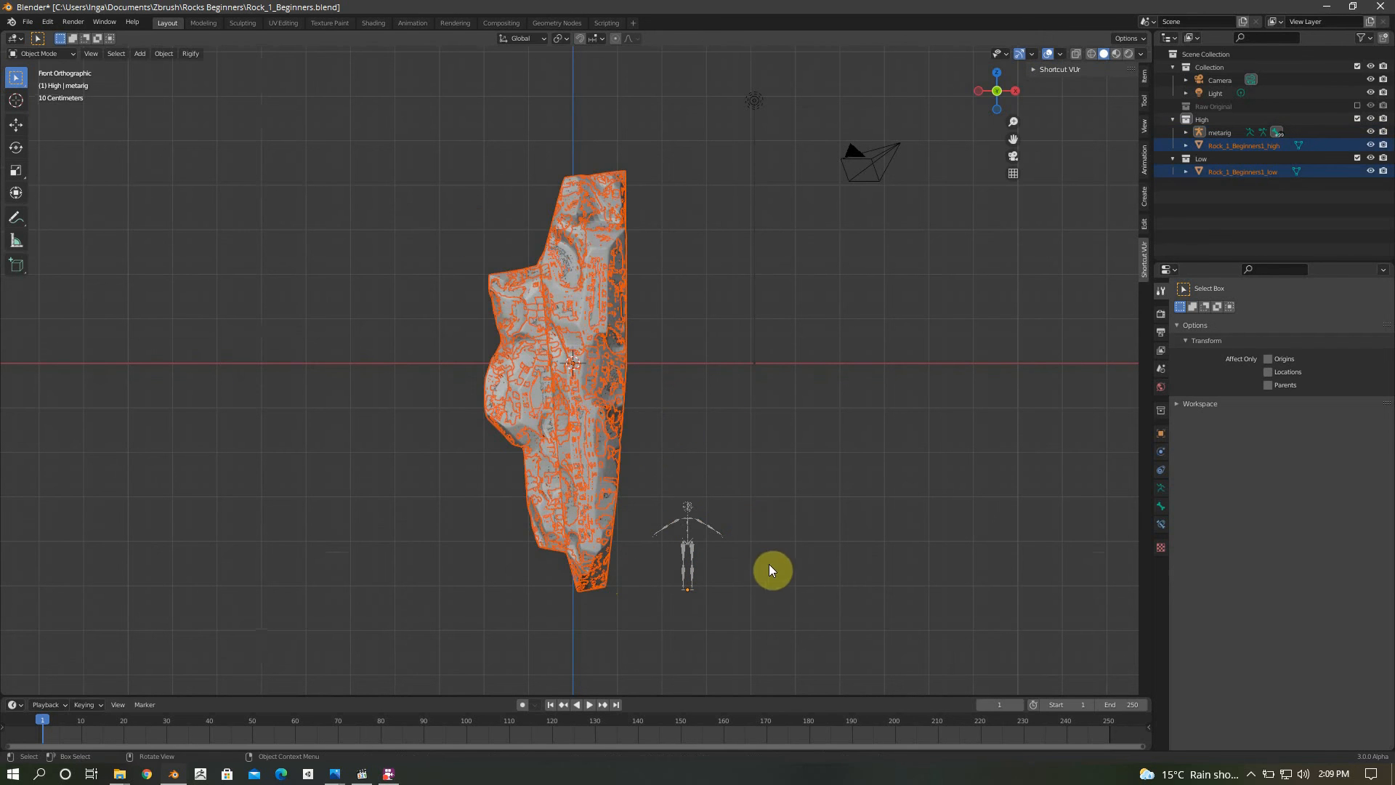
{"action": "key", "text": "s"}
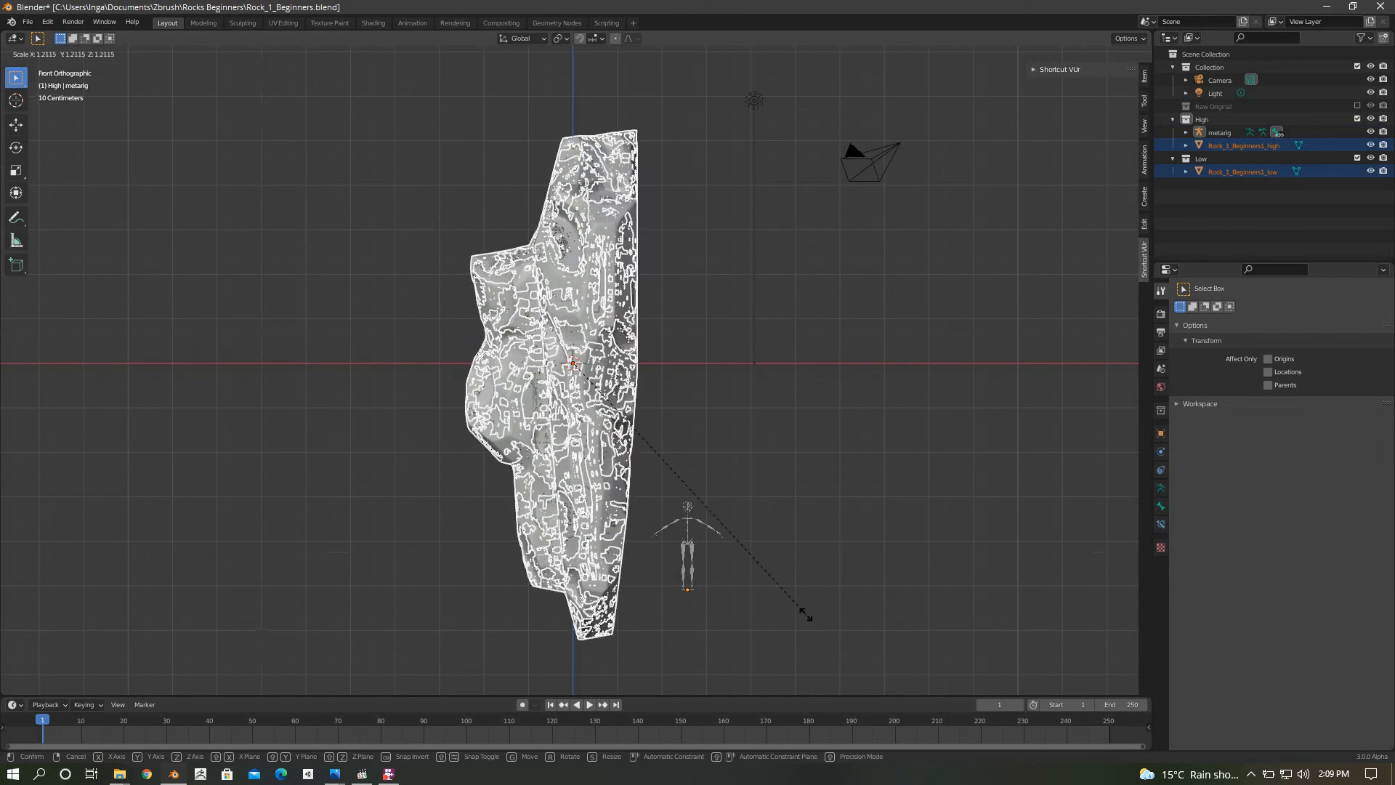
{"action": "left_click", "coordinate": [805, 614]}
Lower the human metarig about 0.96 m to the rock's new base and clear the selection
{"action": "left_click", "coordinate": [711, 536]}
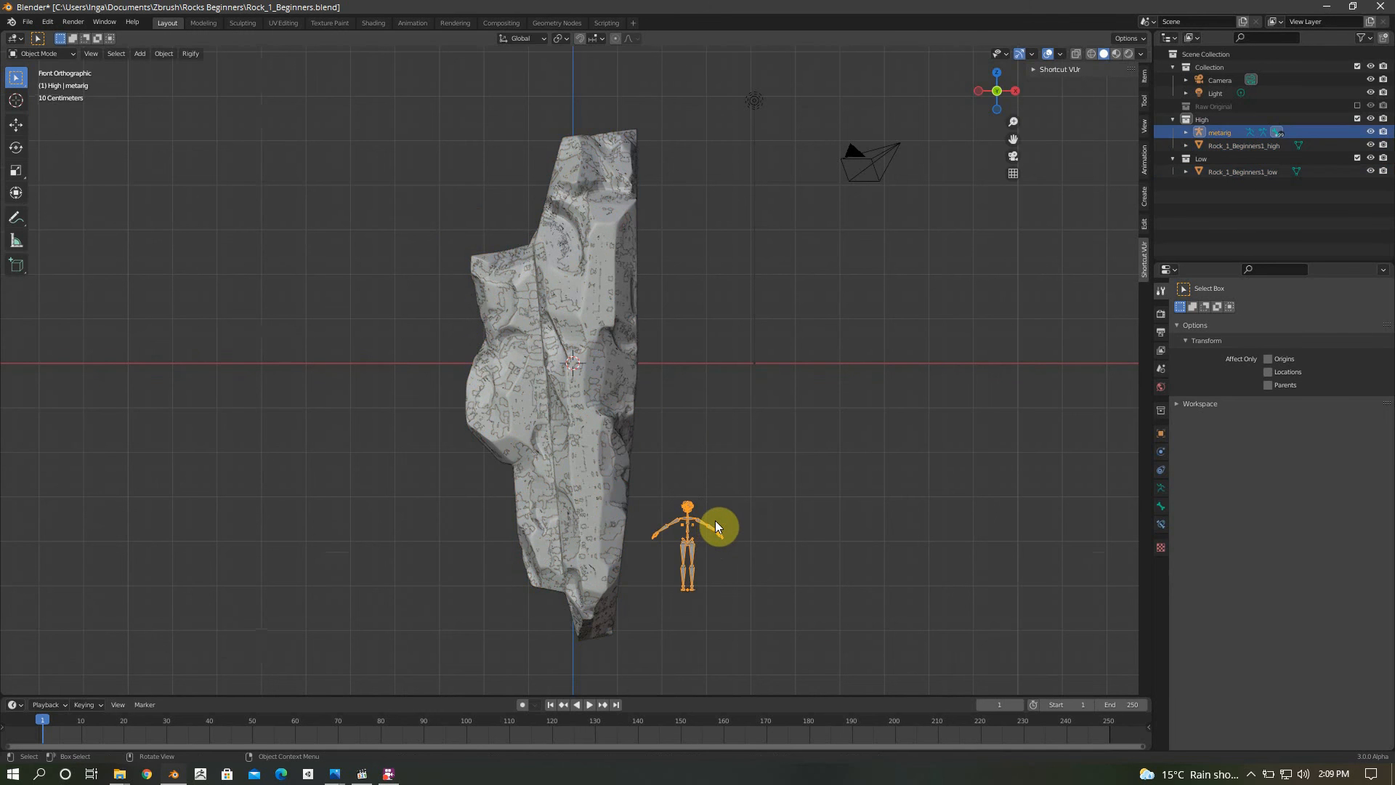
{"action": "key", "text": "g"}
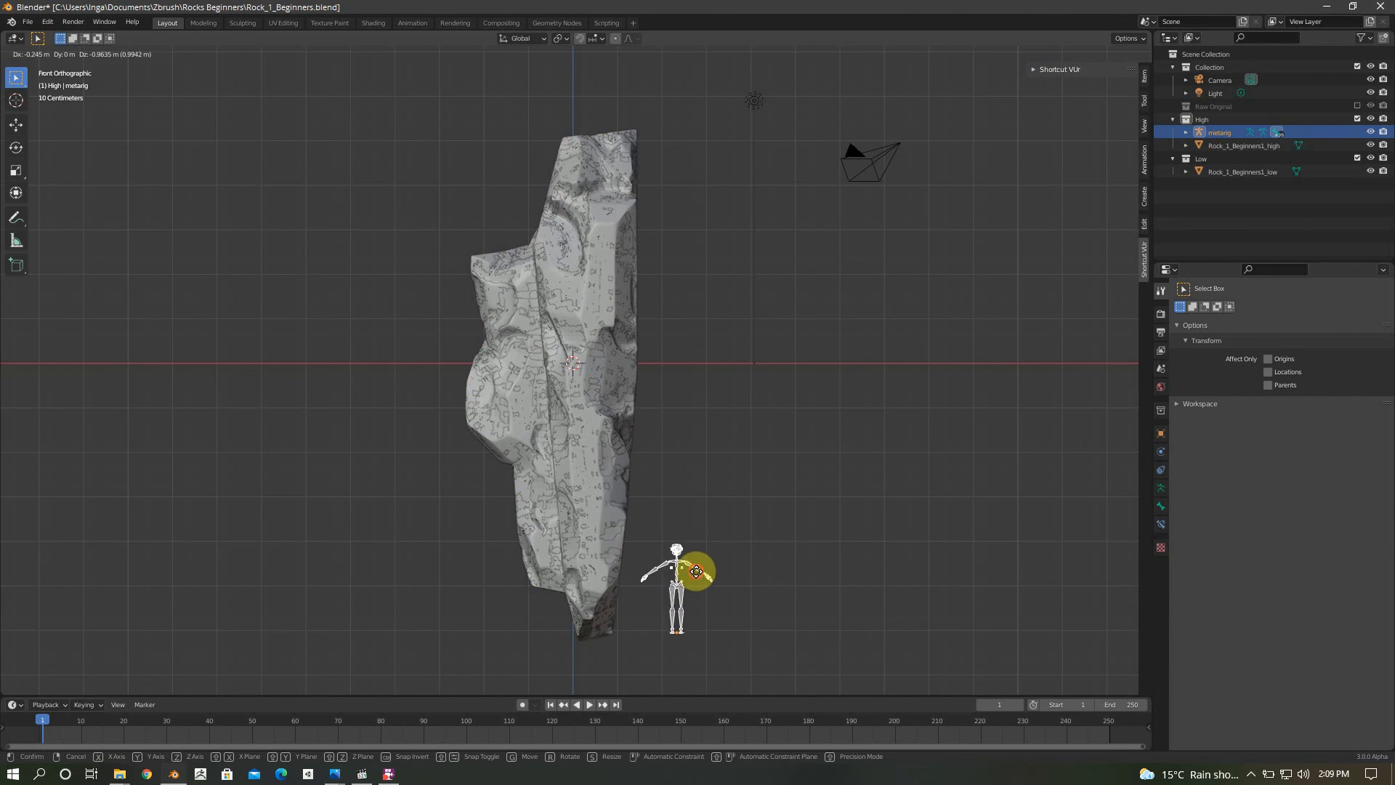
{"action": "left_click", "coordinate": [696, 571]}
{"action": "left_click", "coordinate": [728, 408]}
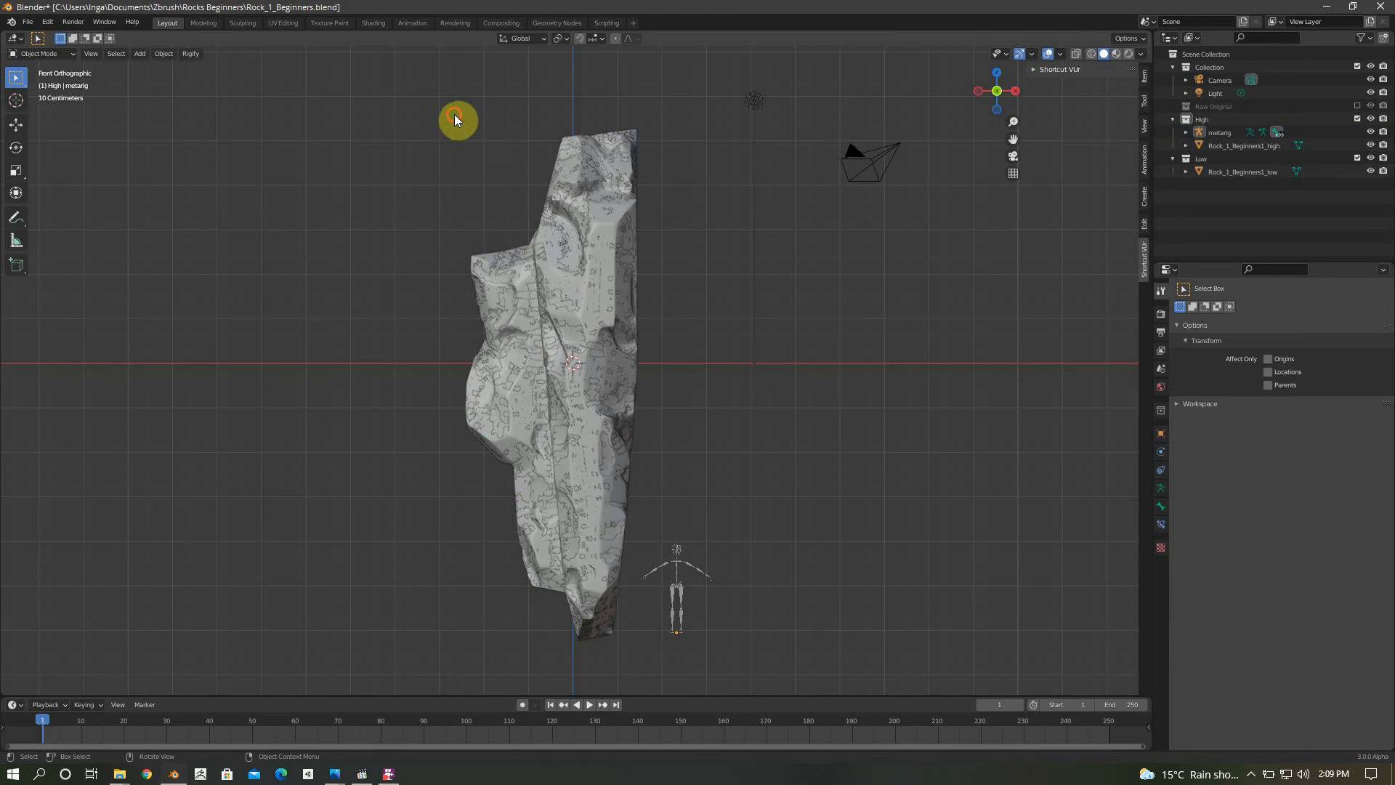
Select the high-poly and low-poly rocks and apply all transforms to them
{"action": "left_click_drag", "start_coordinate": [455, 115], "coordinate": [698, 305]}
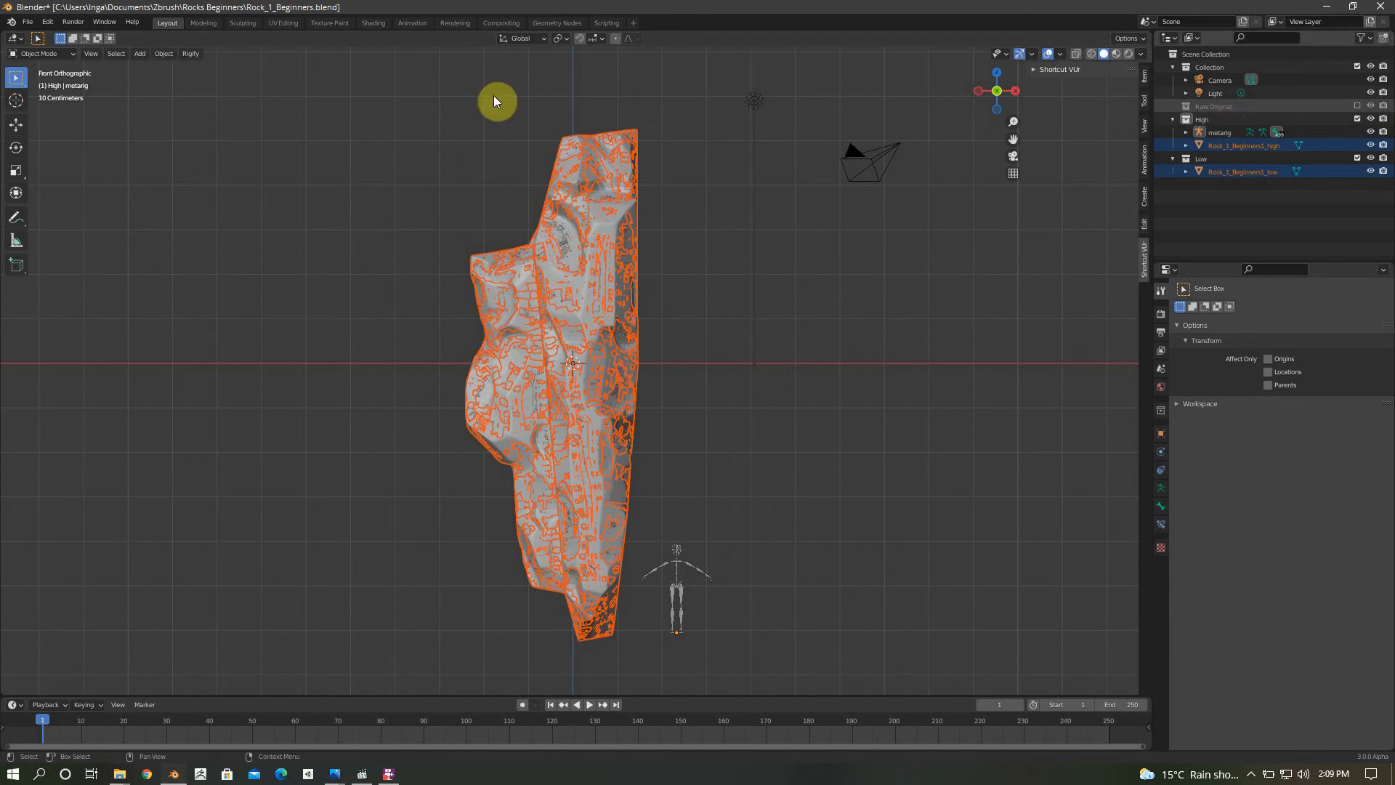
{"action": "left_click", "coordinate": [171, 54]}
{"action": "mouse_move", "coordinate": [181, 121]}
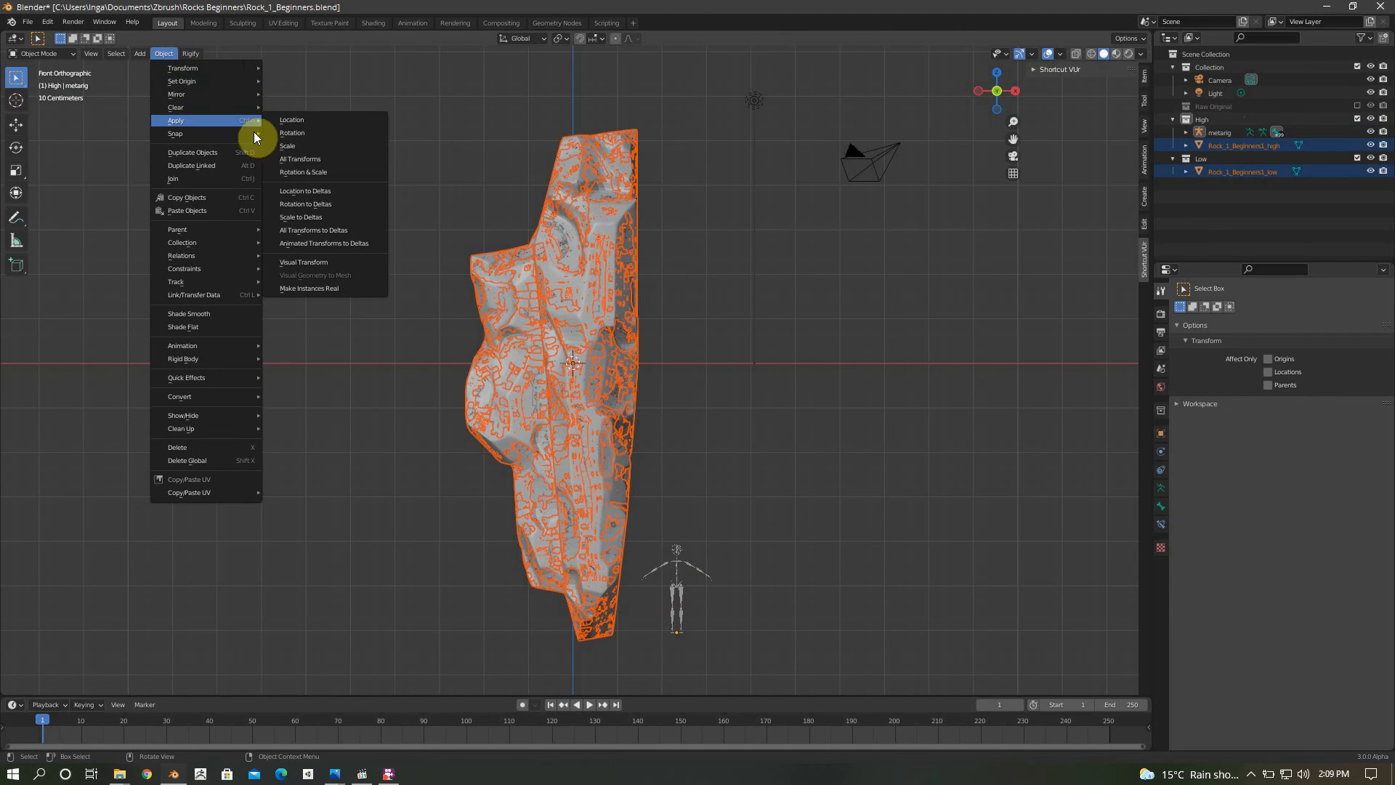
{"action": "left_click", "coordinate": [294, 159]}
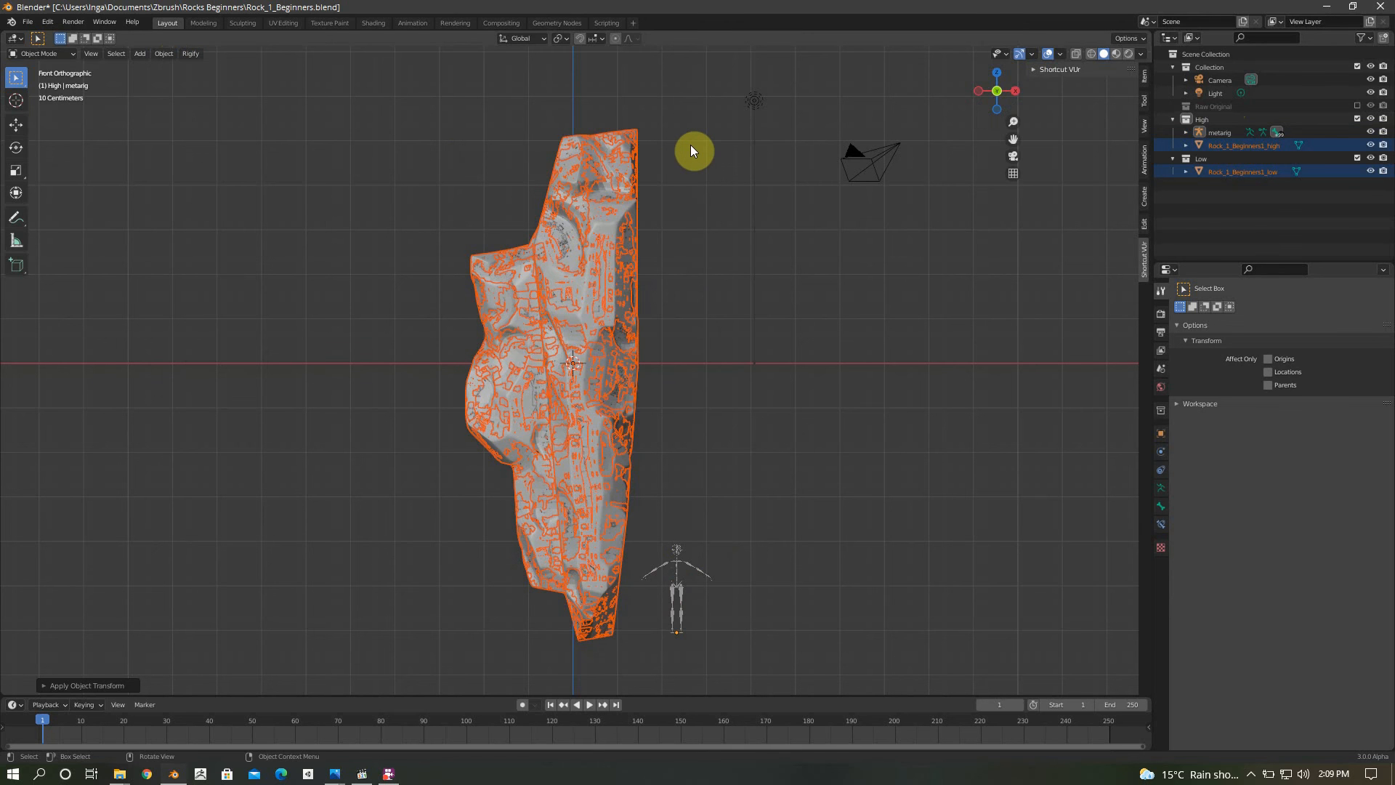